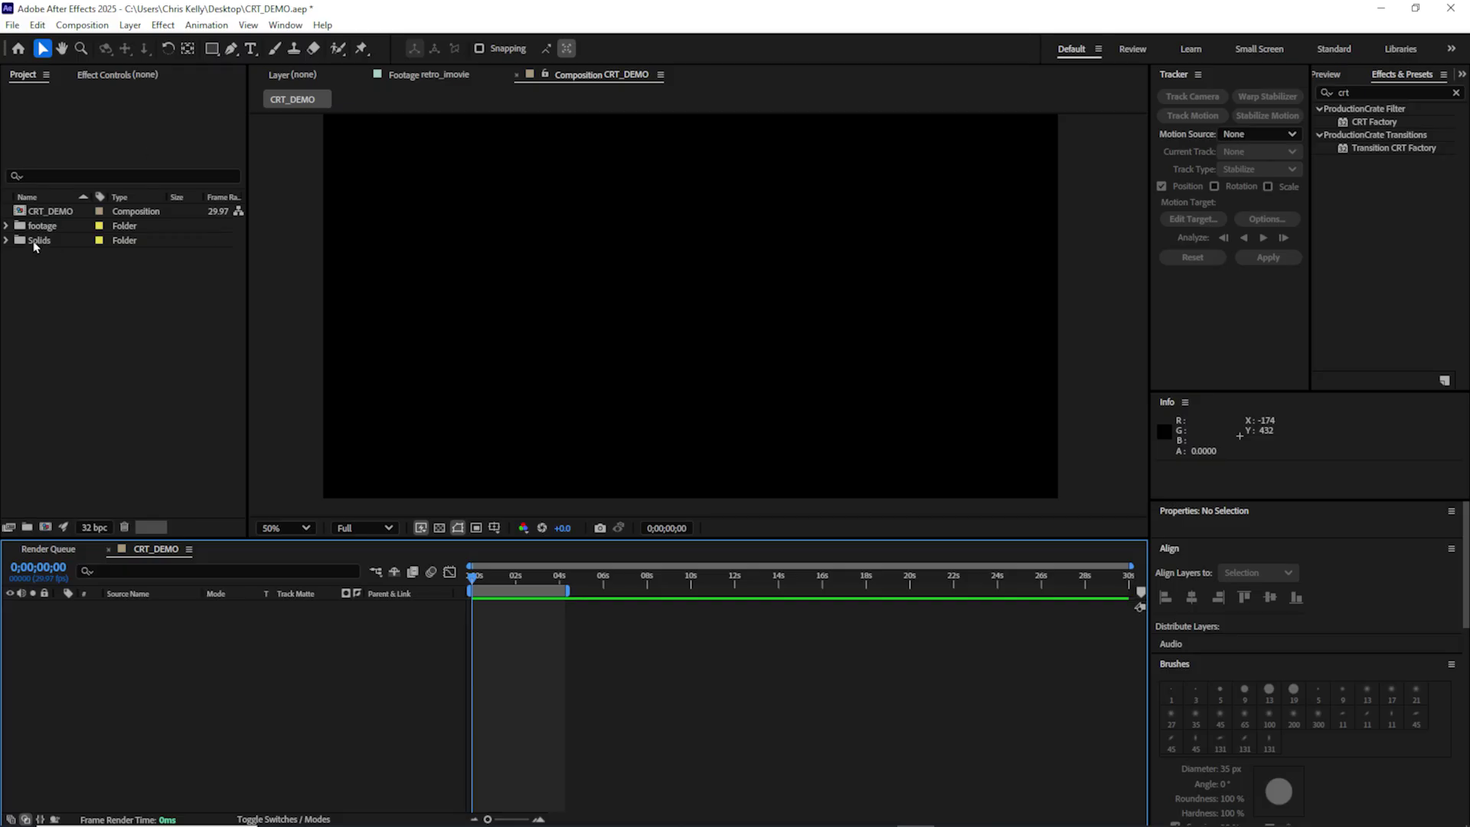
Place the game_over_screen clip from the footage folder in the CRT_DEMO timeline and scale it to 55%.
left_click(7, 226)
left_click_drag(73, 254, 207, 626)
key("s")
left_click_drag(509, 582, 528, 586)
left_click(462, 641)
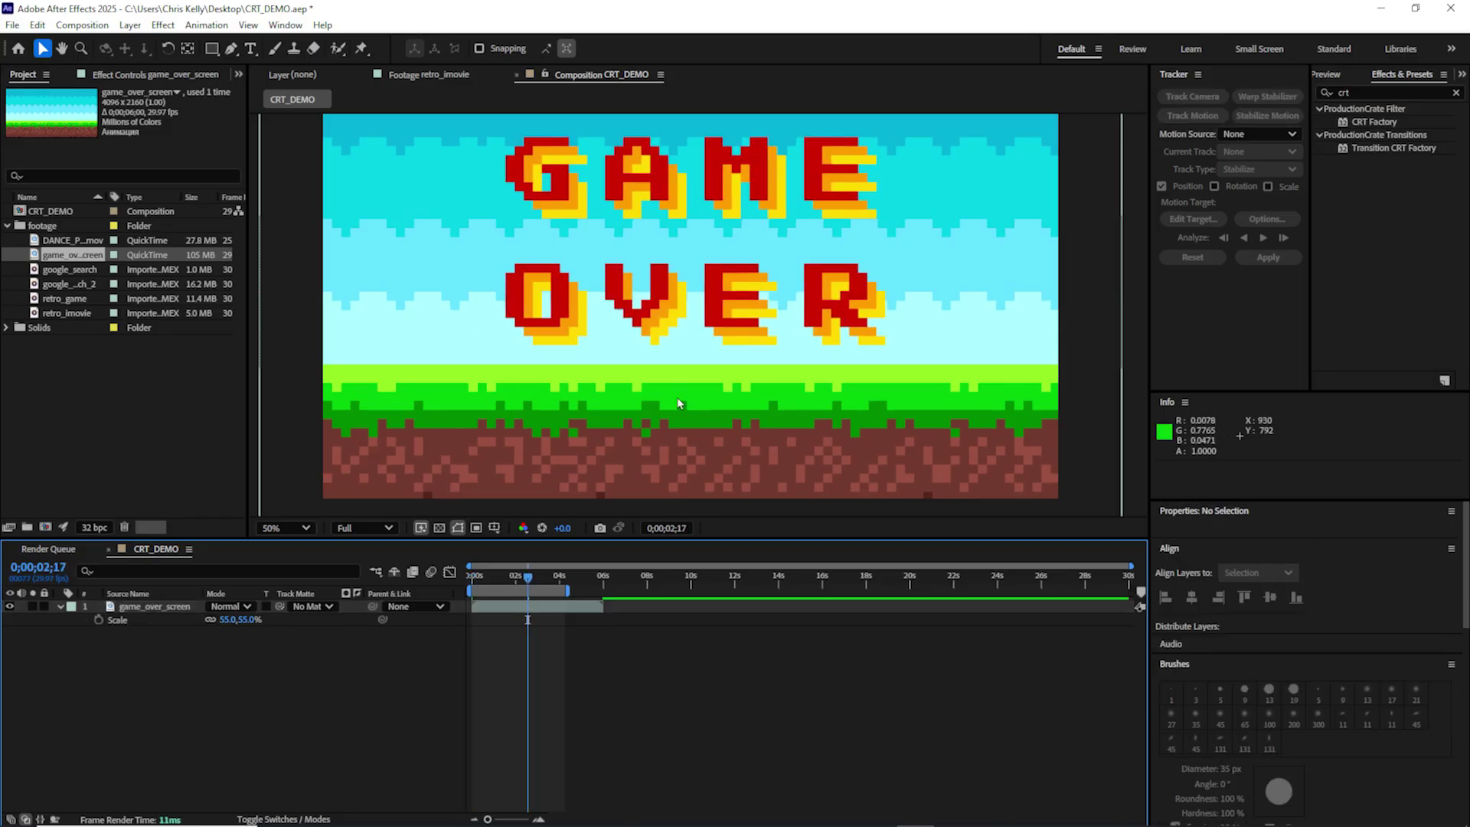
Add an adjustment layer above the game_over_screen clip and apply the CRT Factory effect to it.
key("ctrl+alt+y")
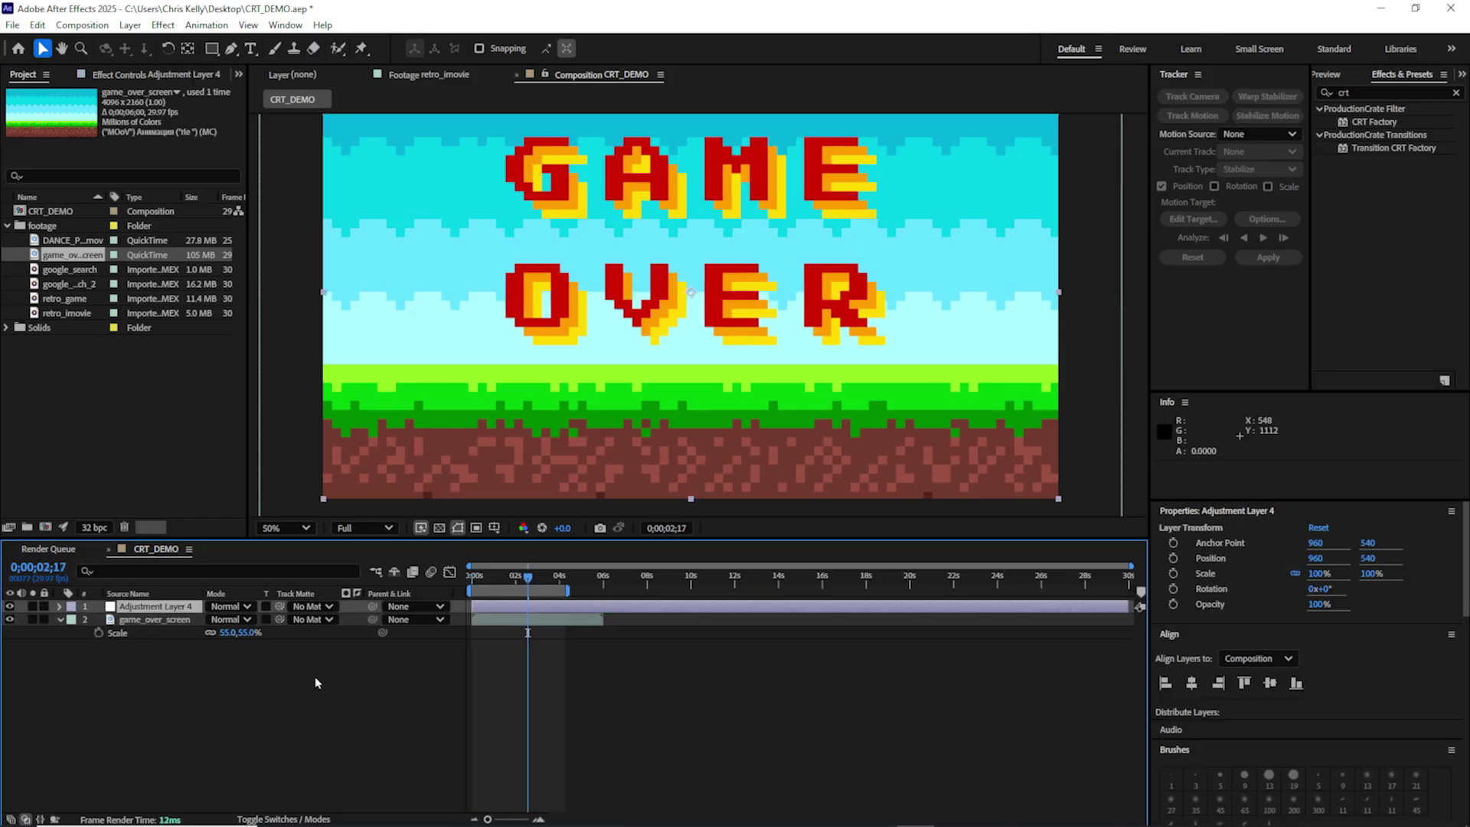
left_click_drag(1370, 127, 168, 614)
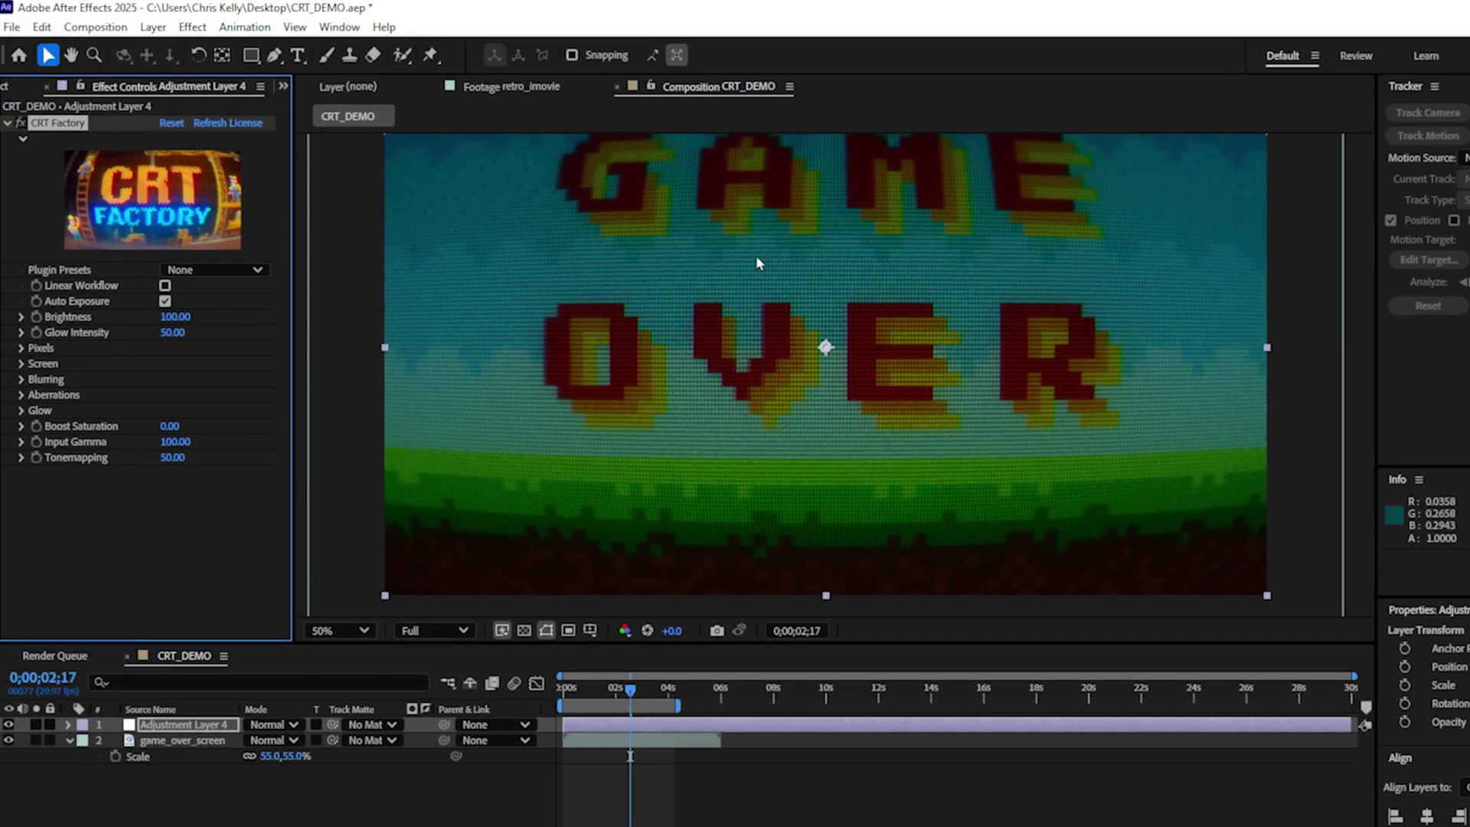
Try CRT Factory's Arcade preset and examine its pixel pattern up close.
left_click(239, 274)
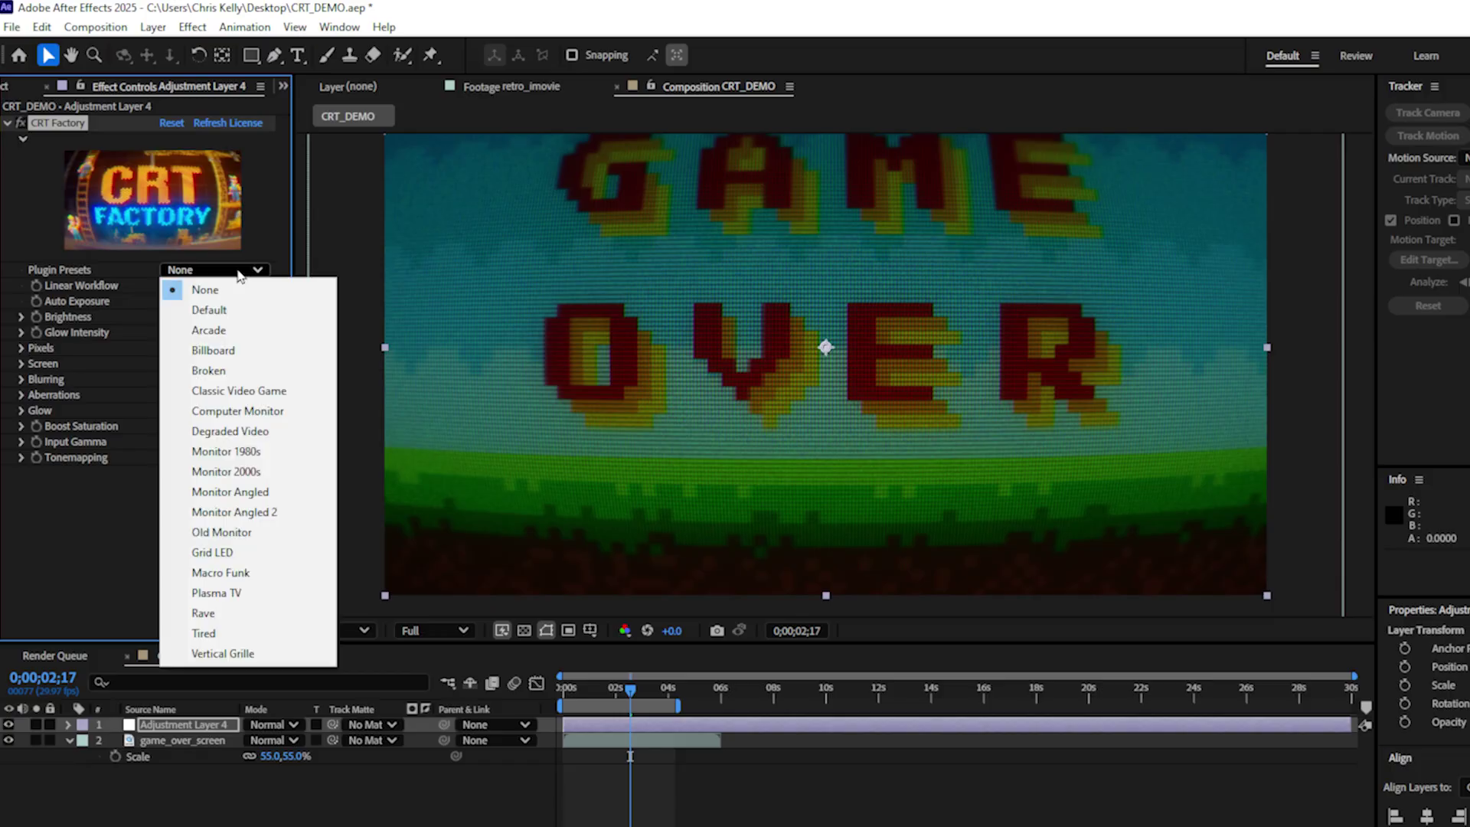
left_click(262, 331)
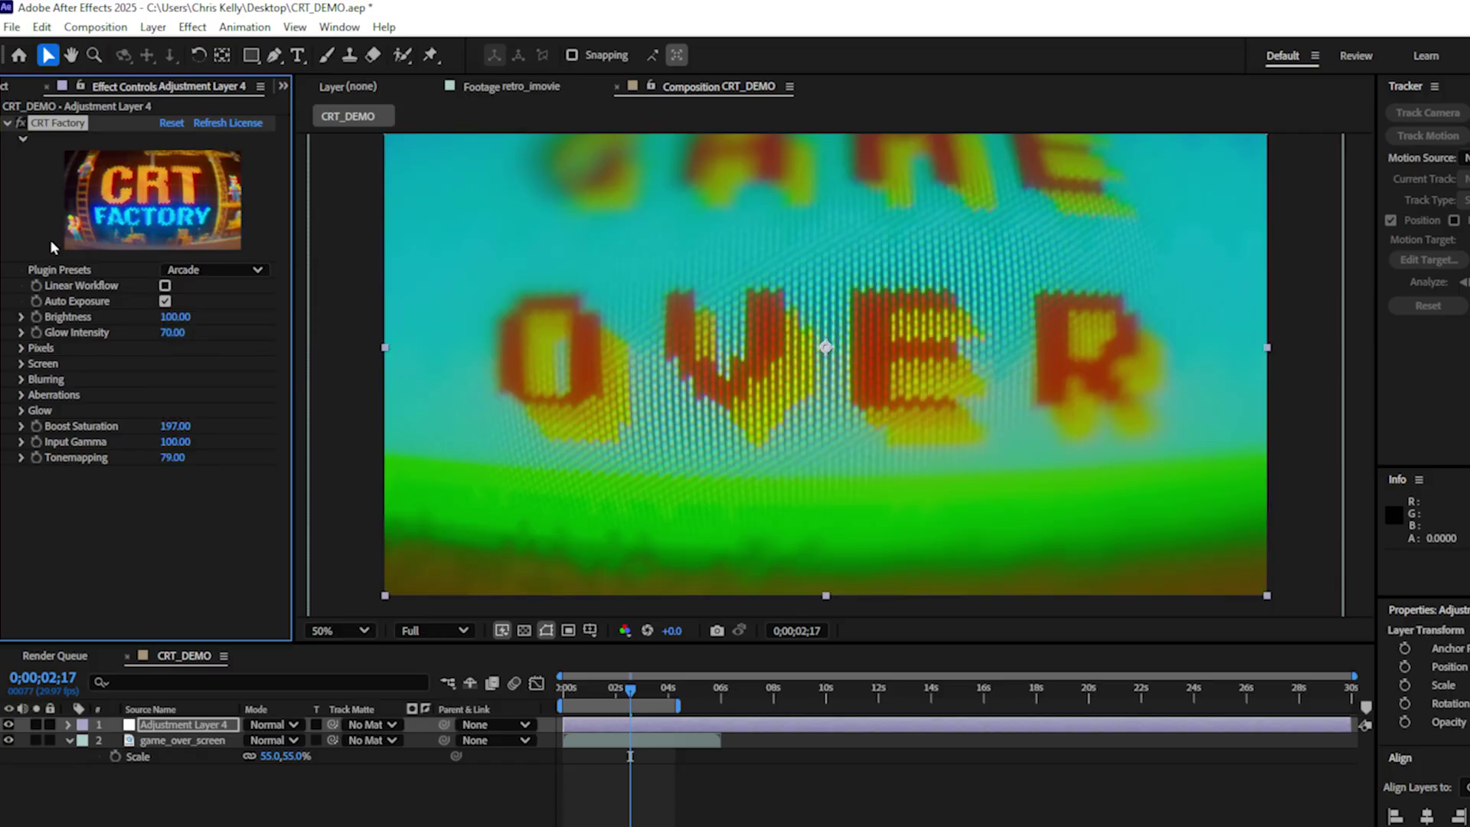
scroll(773, 433, "up", 3)
scroll(773, 433, "up", 1)
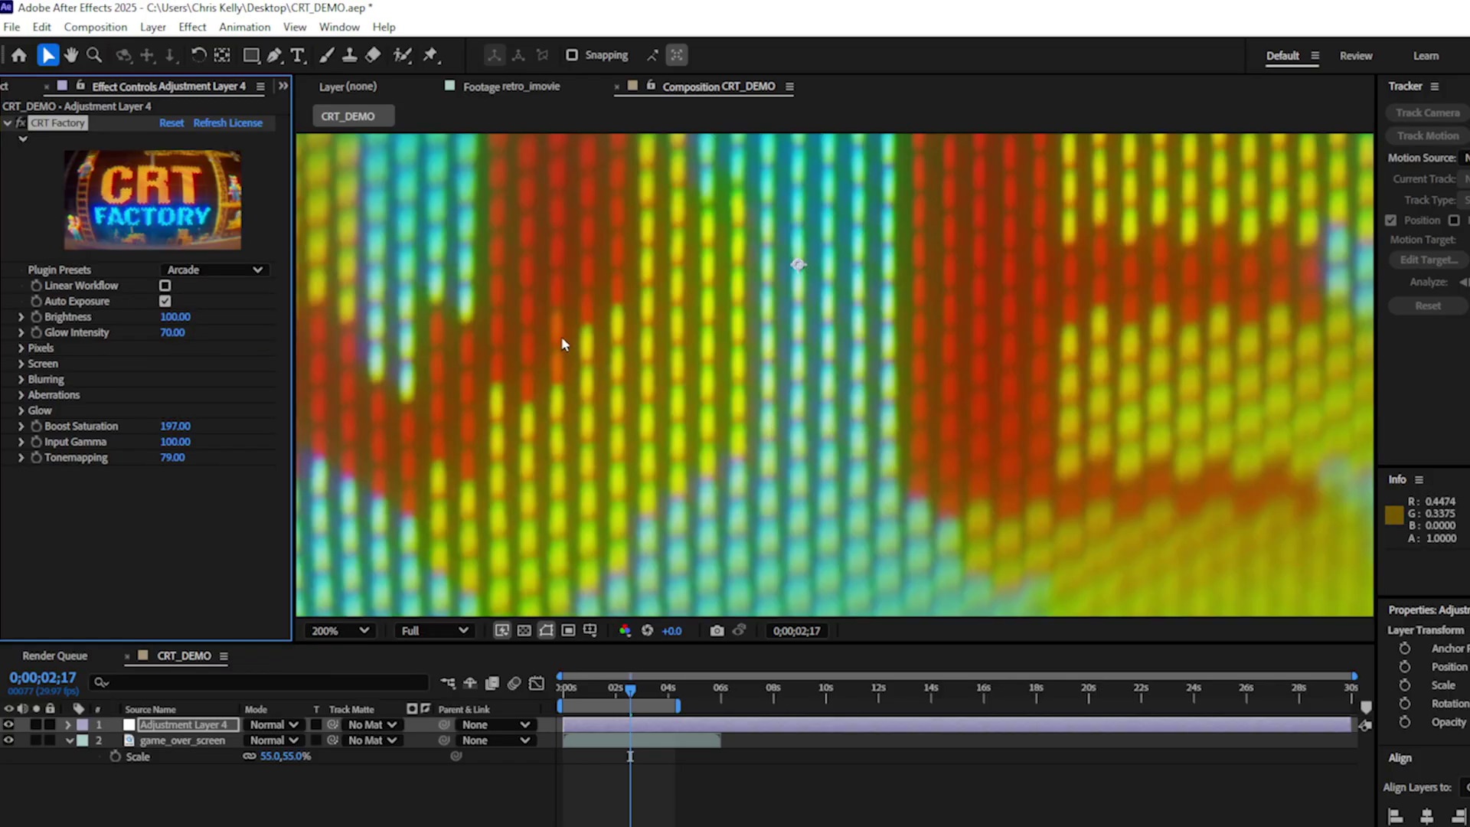
left_click_drag(600, 299, 446, 341)
left_click_drag(1172, 384, 414, 459)
scroll(702, 392, "down", 4)
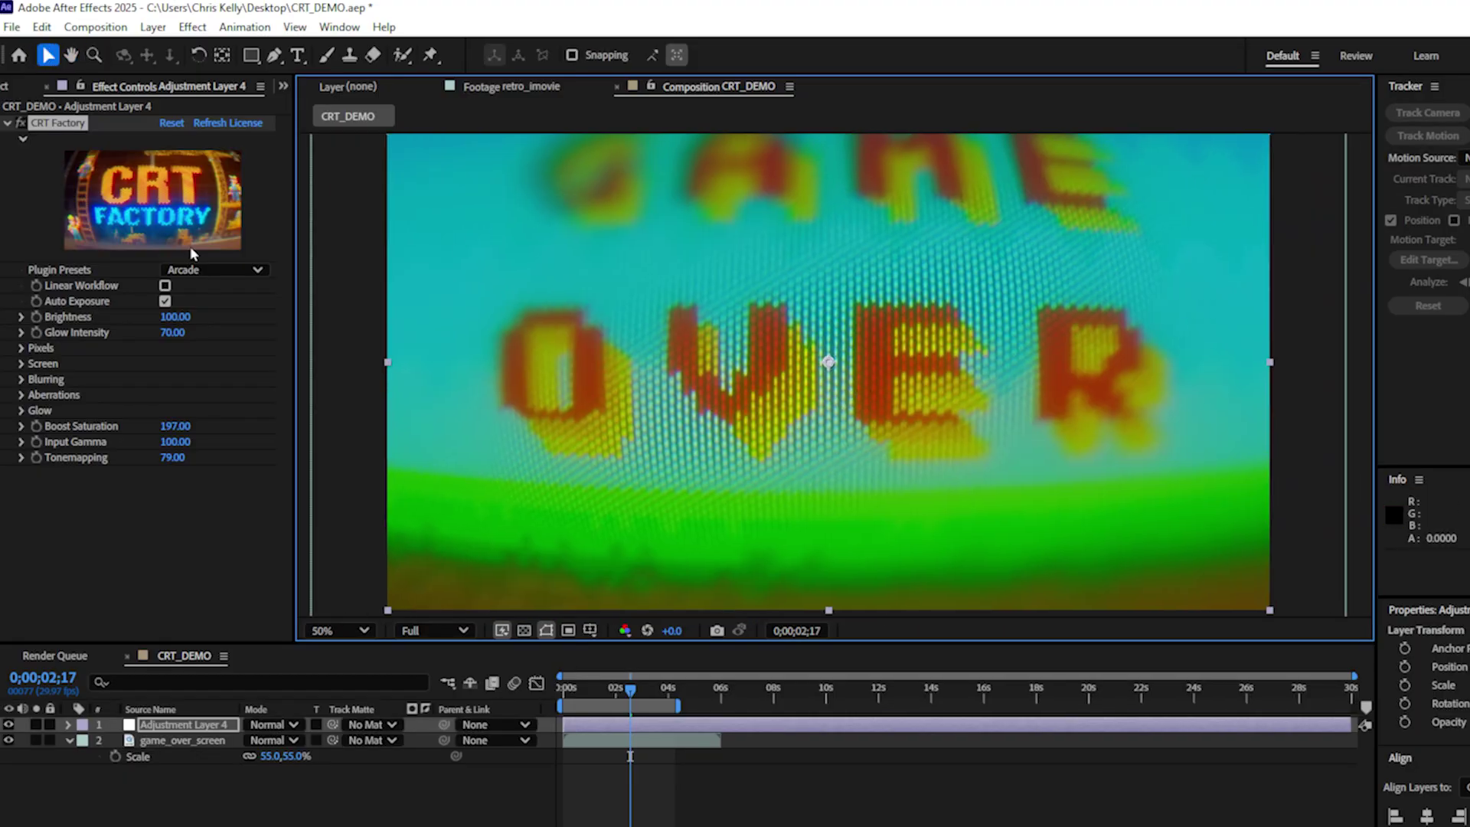
Apply the Classic Video Game preset and compare the picture with the adjustment layer hidden and shown.
left_click(216, 270)
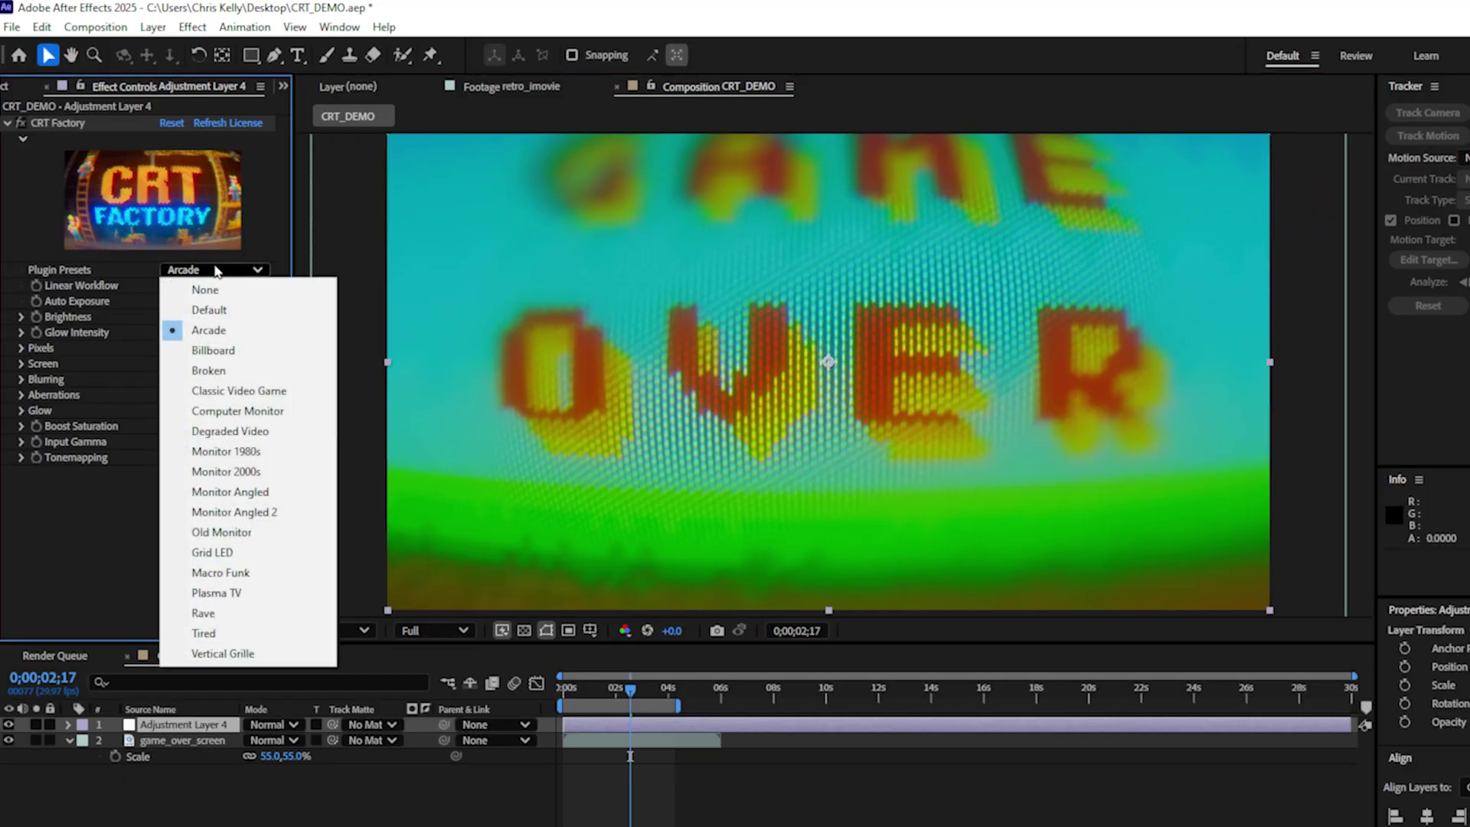
left_click(296, 397)
left_click(337, 784)
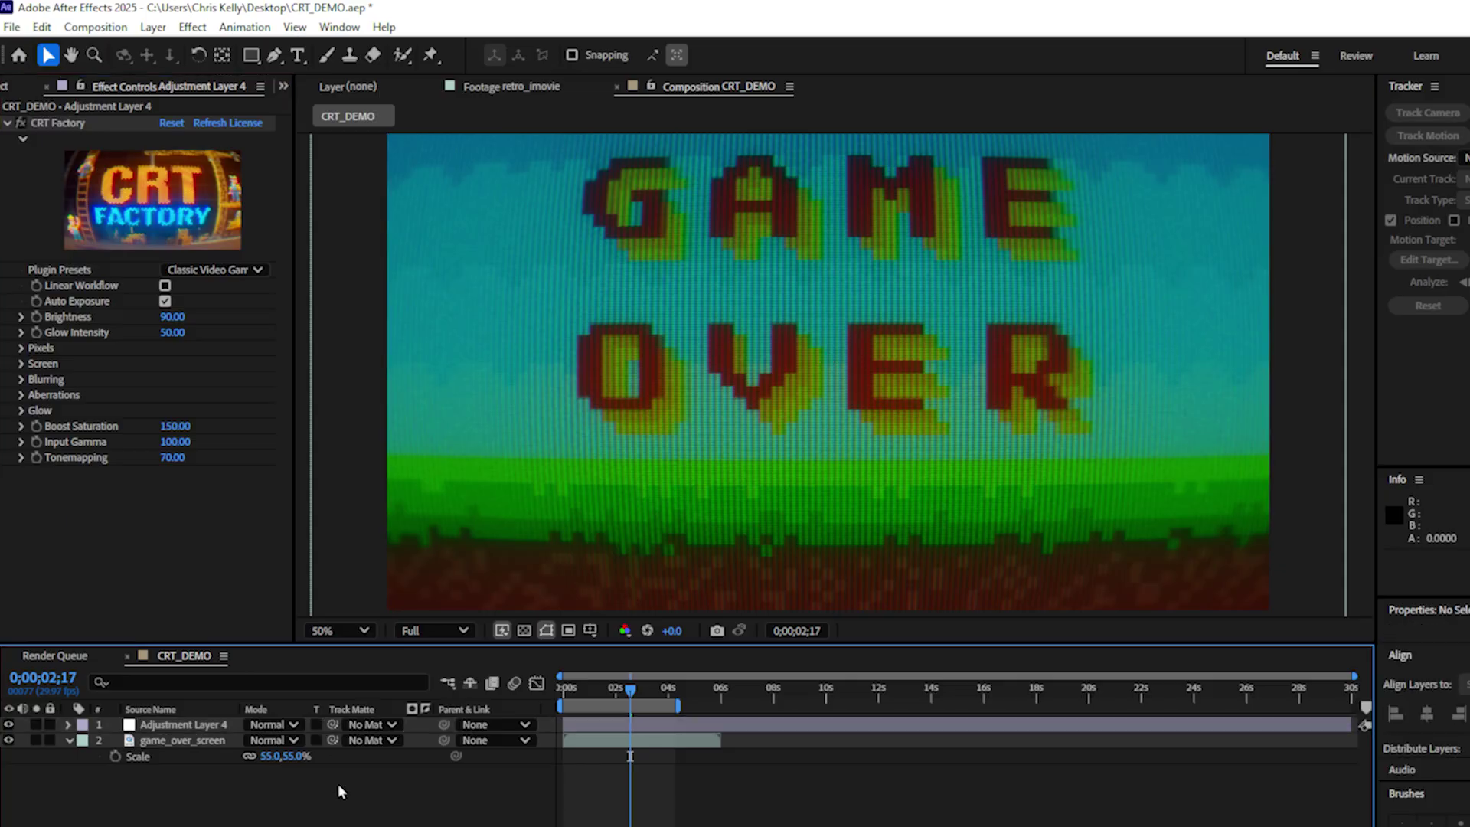
left_click(8, 725)
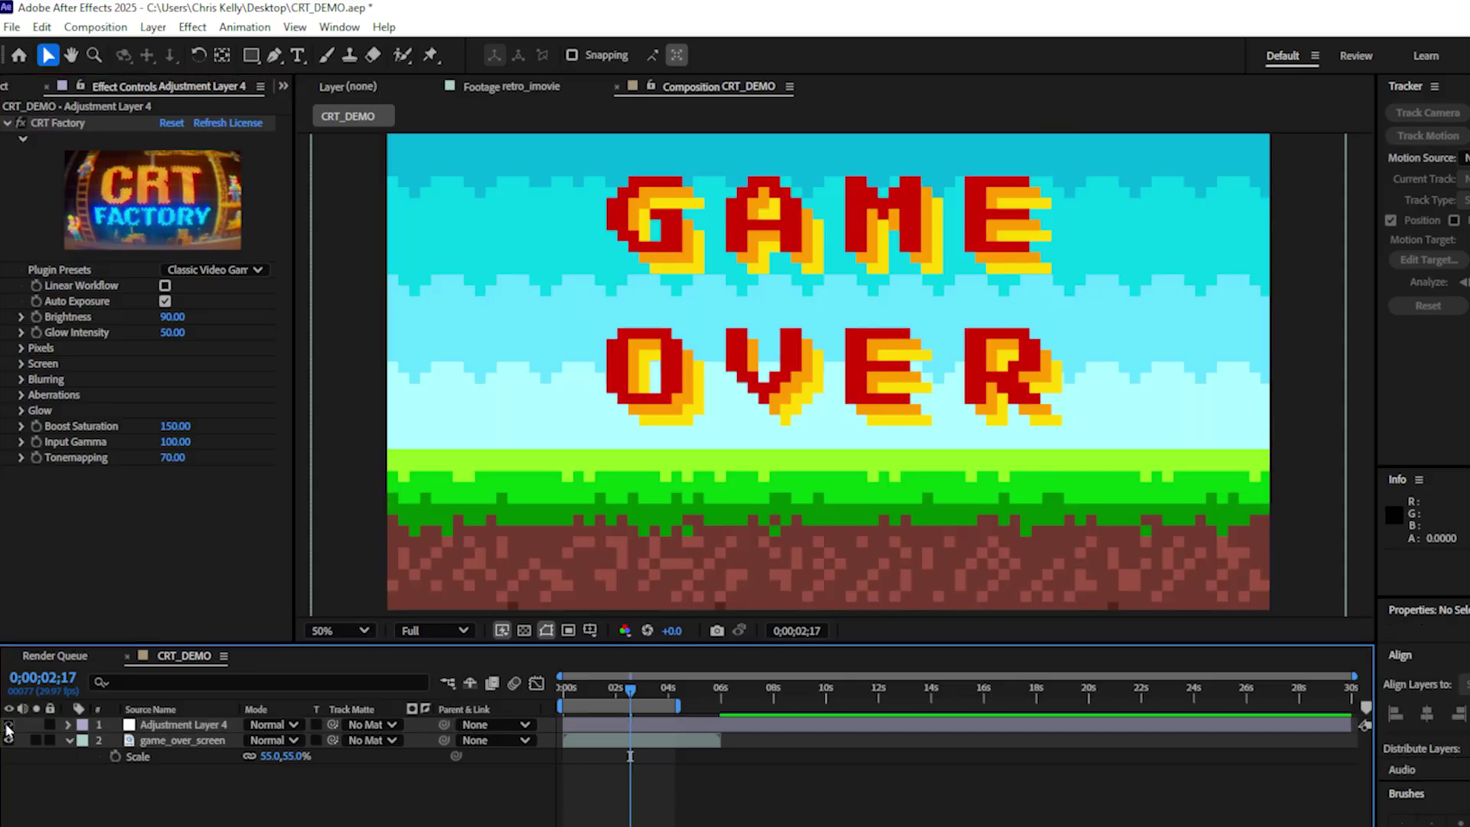
left_click(9, 725)
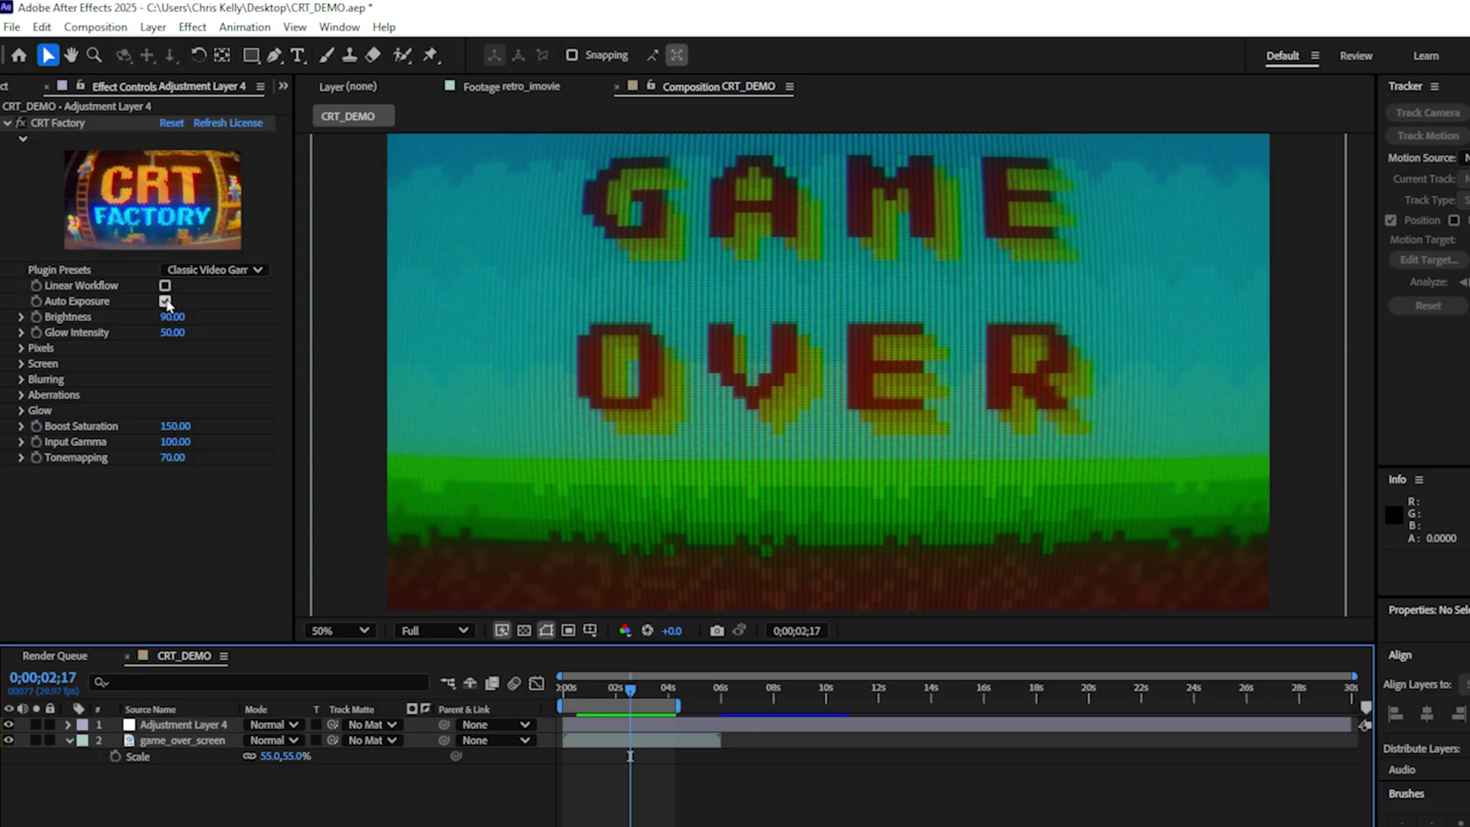
Turn CRT Factory's Auto Exposure off to compare the look, and turn it back on.
left_click(166, 301)
left_click(165, 301)
left_click(165, 300)
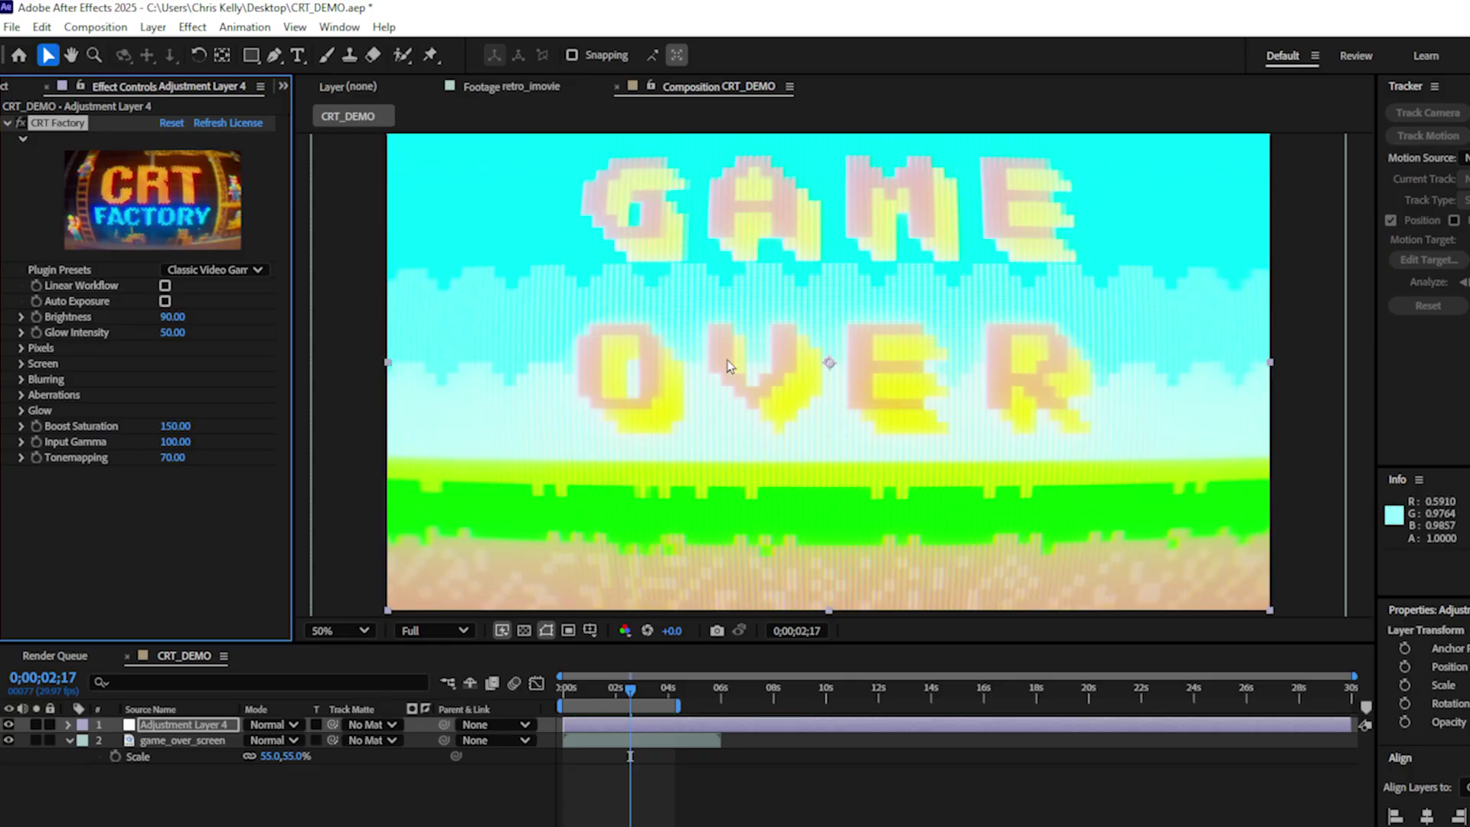
left_click(165, 303)
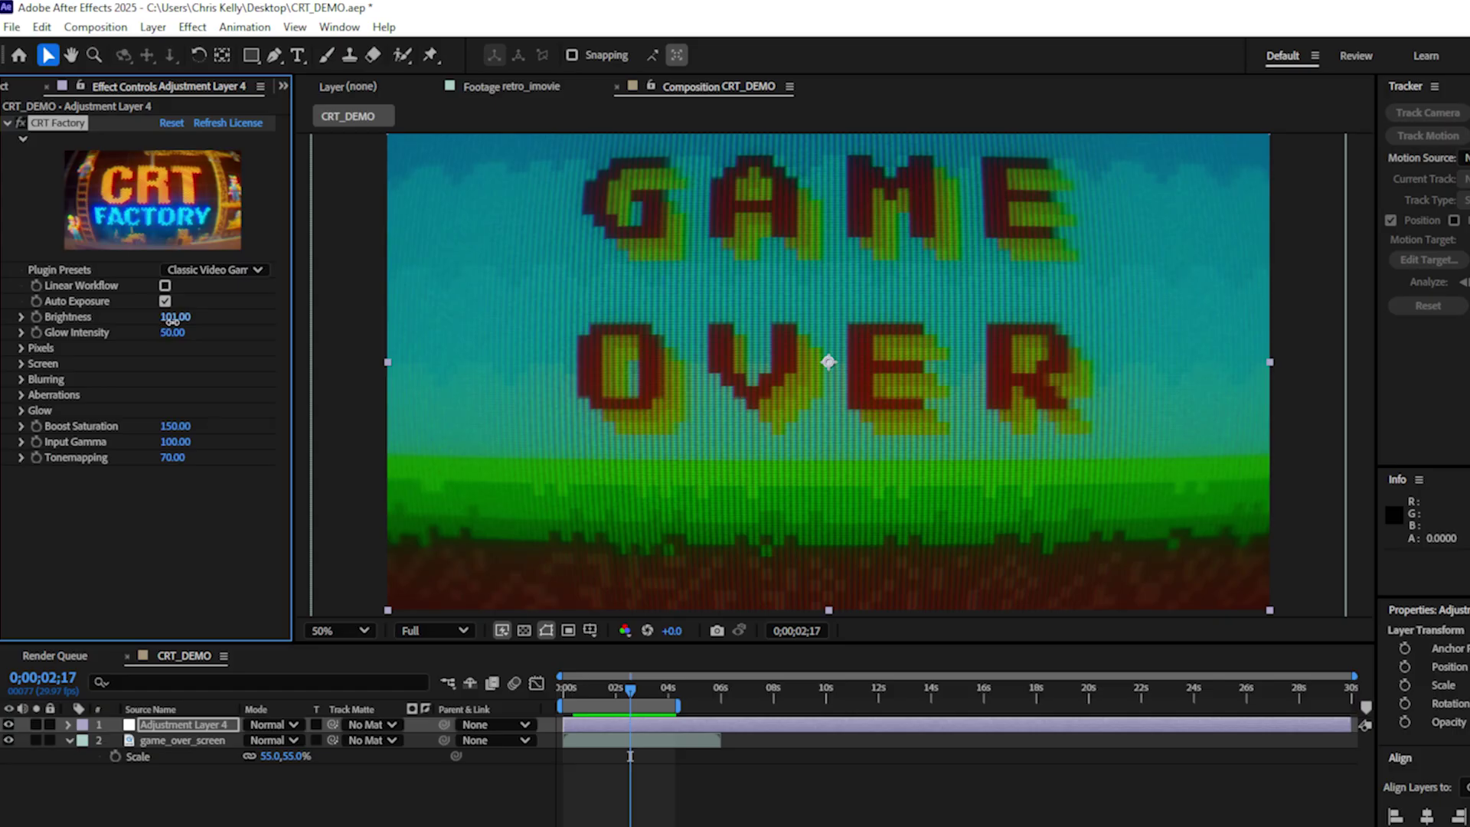
Set Brightness to 108 and Glow Intensity to 65, and open the Pixels settings with the pixel grid enlarged.
mouse_move(173, 320)
left_mouse_down()
mouse_move(255, 320)
mouse_move(184, 341)
left_mouse_up()
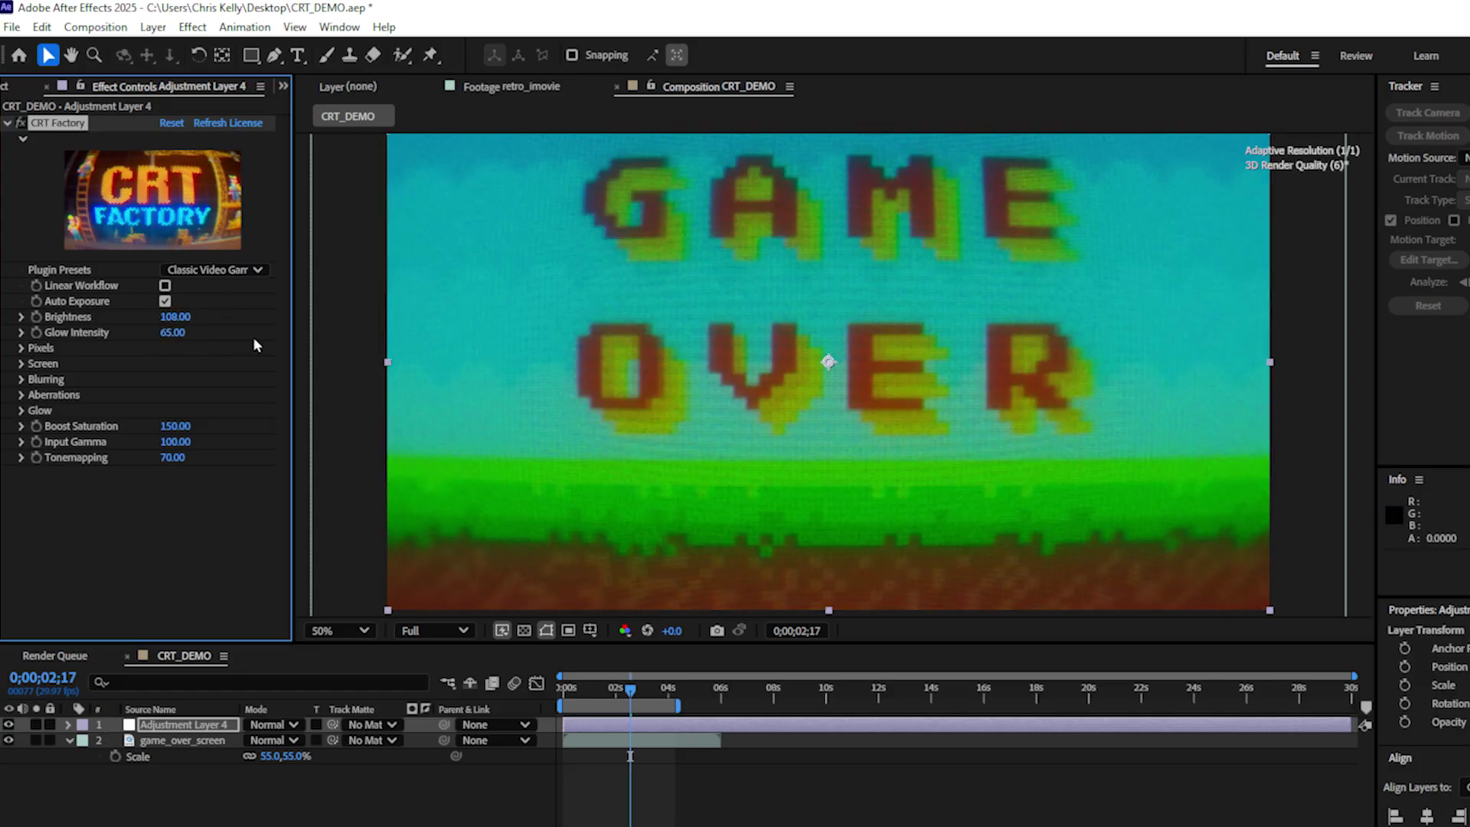
left_click(22, 349)
scroll(836, 375, "up", 2)
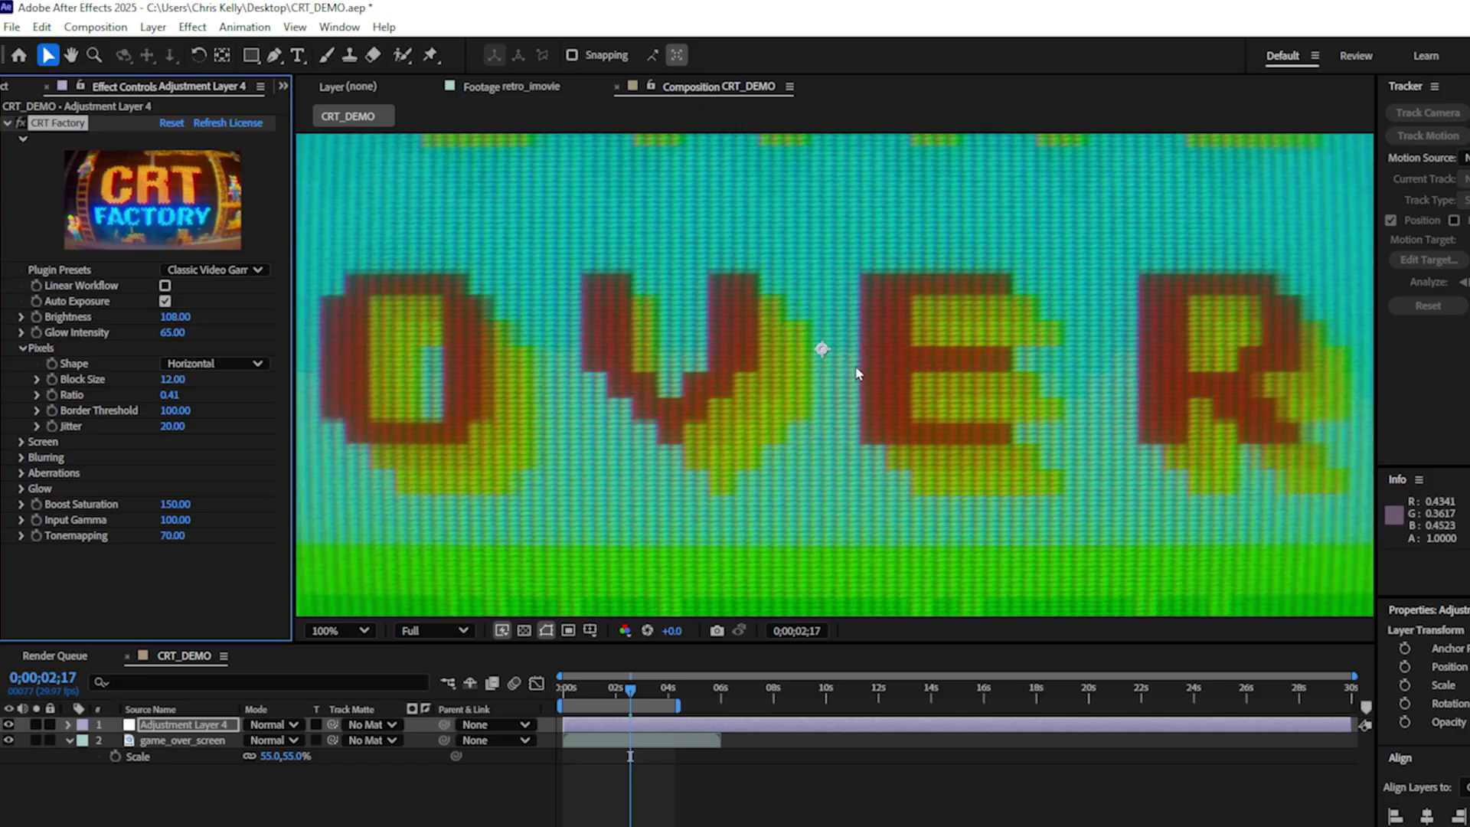
scroll(835, 375, "down", 2)
scroll(835, 375, "up", 1)
key("space")
left_click_drag(694, 261, 587, 398)
left_click_drag(627, 275, 697, 346)
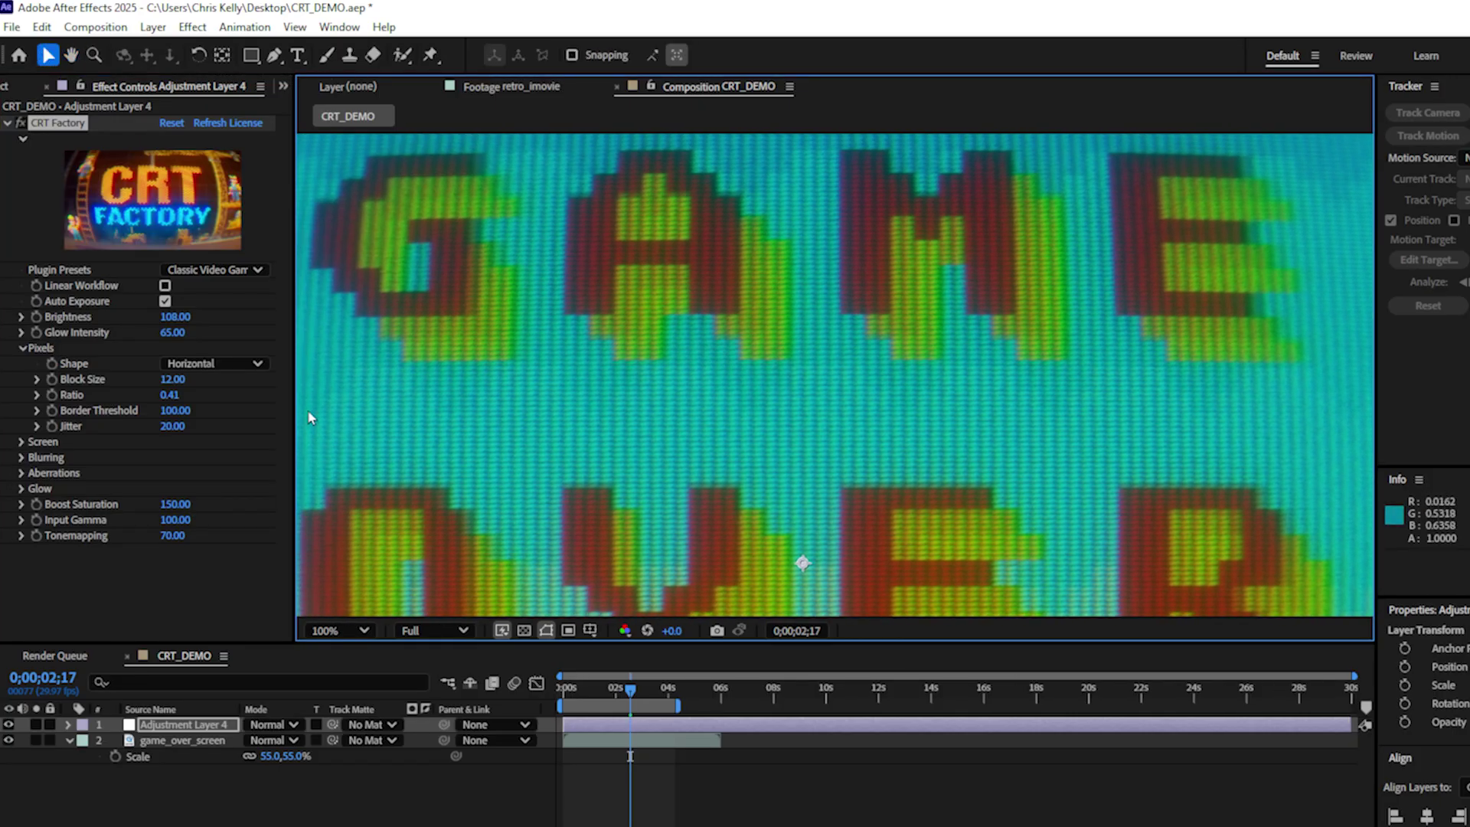
Try a different pixel Shape and switch back to Horizontal.
left_click(253, 363)
left_click(211, 444)
left_click(230, 363)
left_click(231, 376)
Try a pixel Block Size of 4.
left_click(173, 379)
type("4")
key("Return")
Set the pixel Block Size to 21, Ratio to 0.29 and Border Threshold to 94.
mouse_move(170, 380)
left_mouse_down()
mouse_move(212, 374)
mouse_move(169, 380)
mouse_move(184, 380)
left_mouse_up()
scroll(653, 350, "down", 1)
left_click_drag(928, 403, 899, 315)
left_click_drag(170, 379, 157, 405)
scroll(455, 418, "up", 2)
scroll(545, 335, "down", 1)
scroll(411, 436, "up", 1)
scroll(483, 385, "down", 1)
scroll(600, 408, "down", 2)
scroll(738, 207, "up", 3)
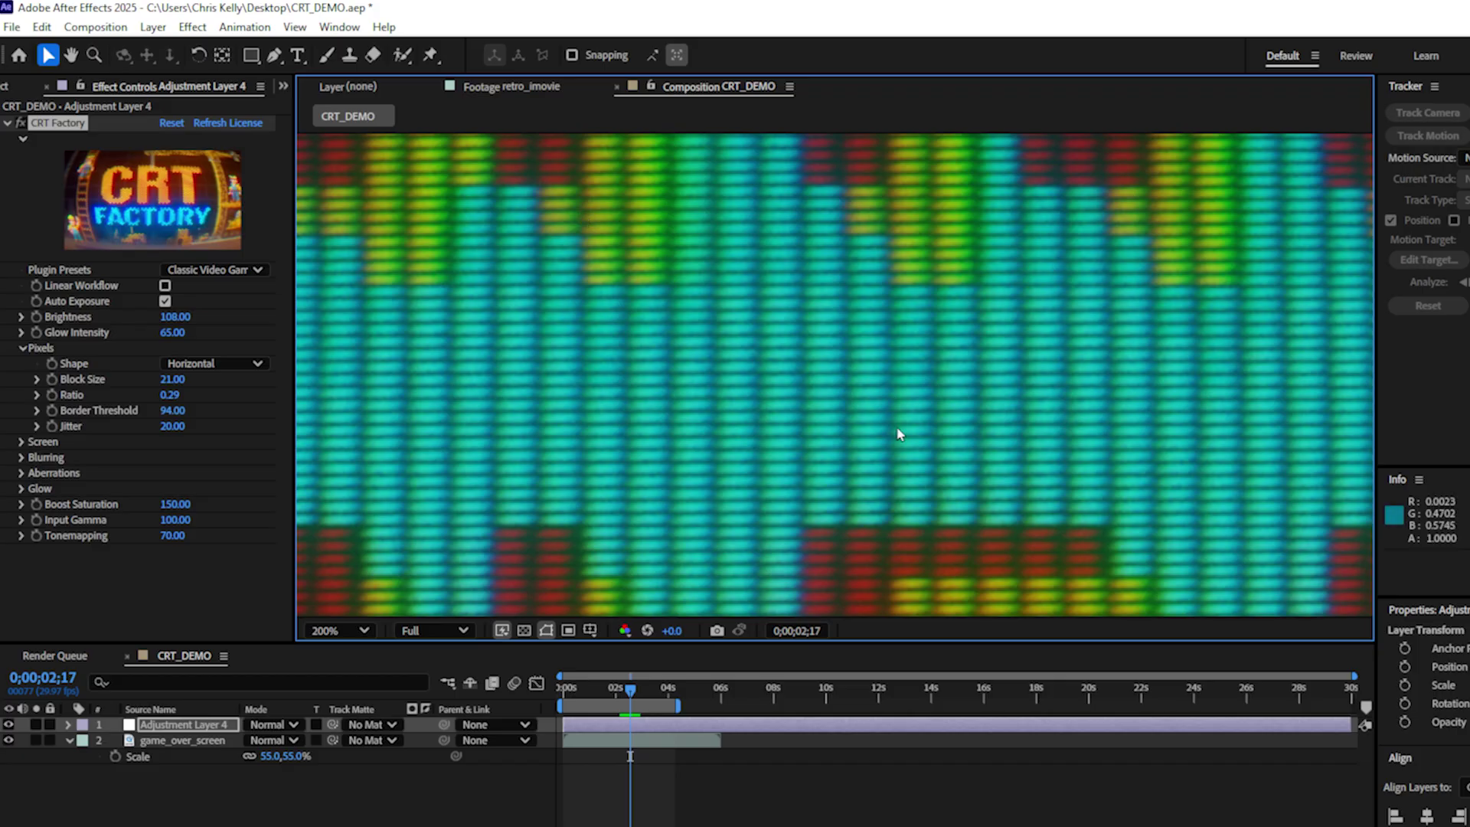
Try a pixel Jitter of 100 and examine the picture both whole and up close.
left_click(173, 426)
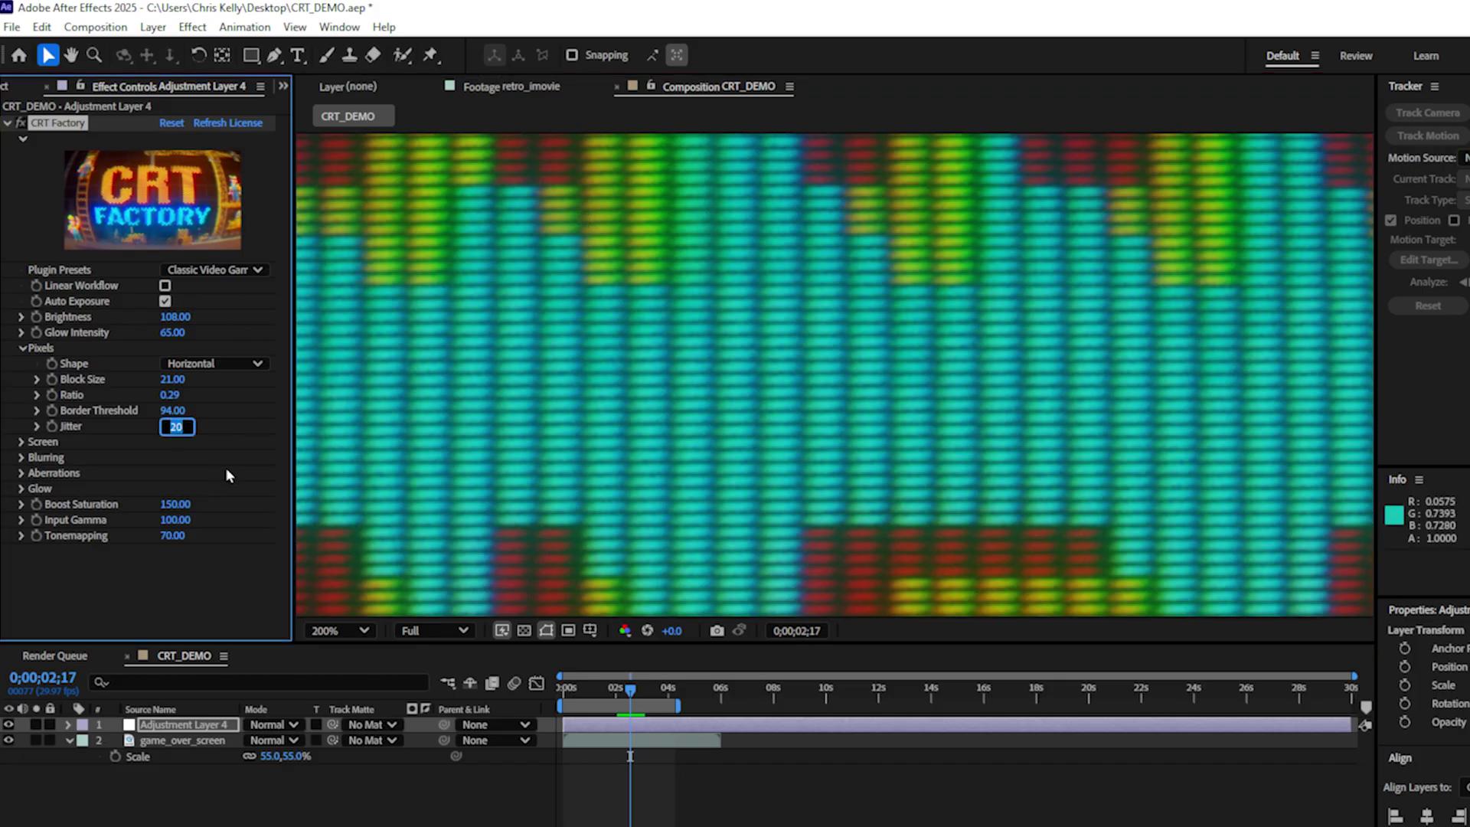
type("100")
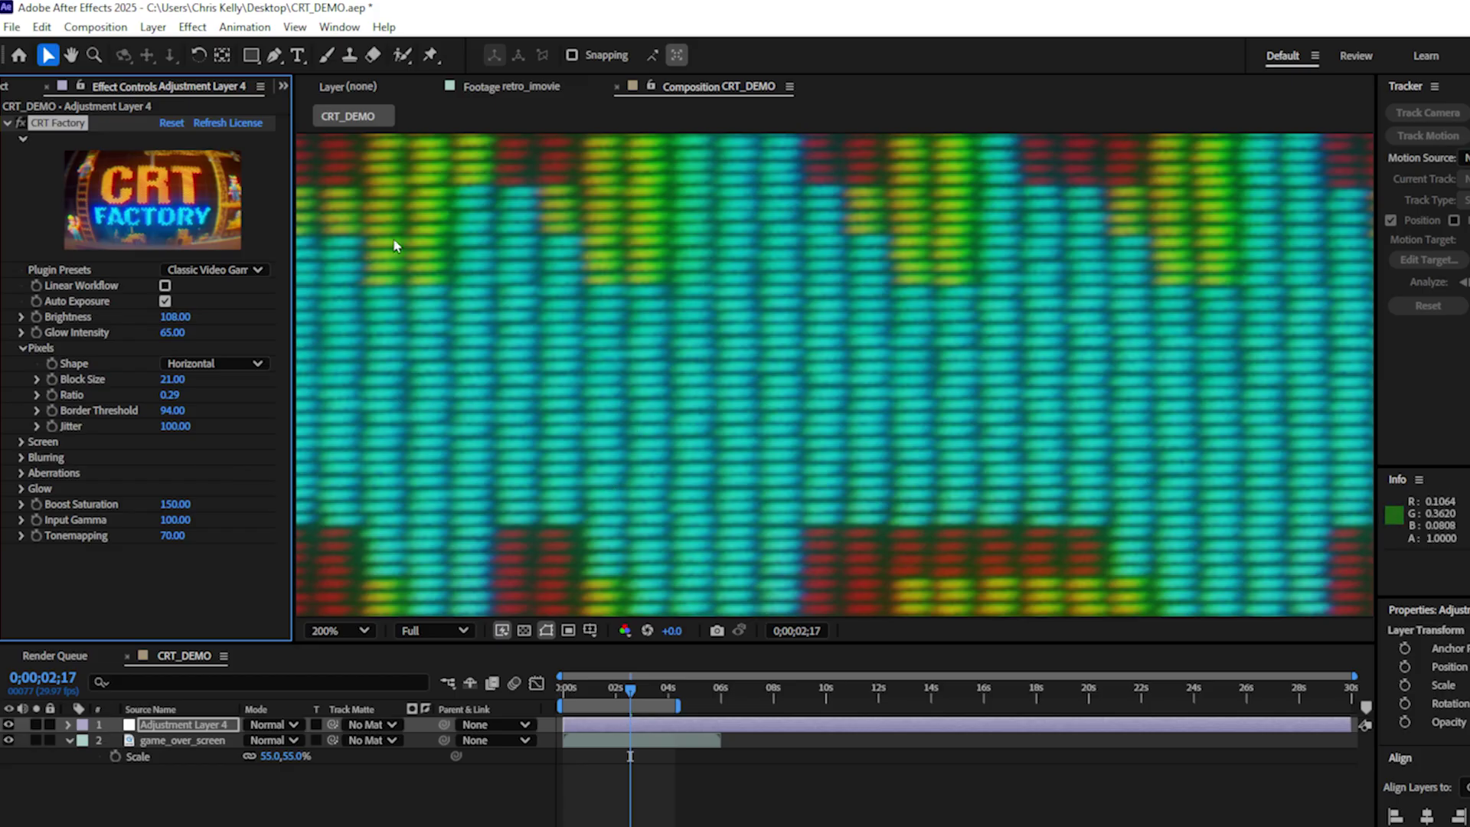
scroll(724, 330, "down", 2)
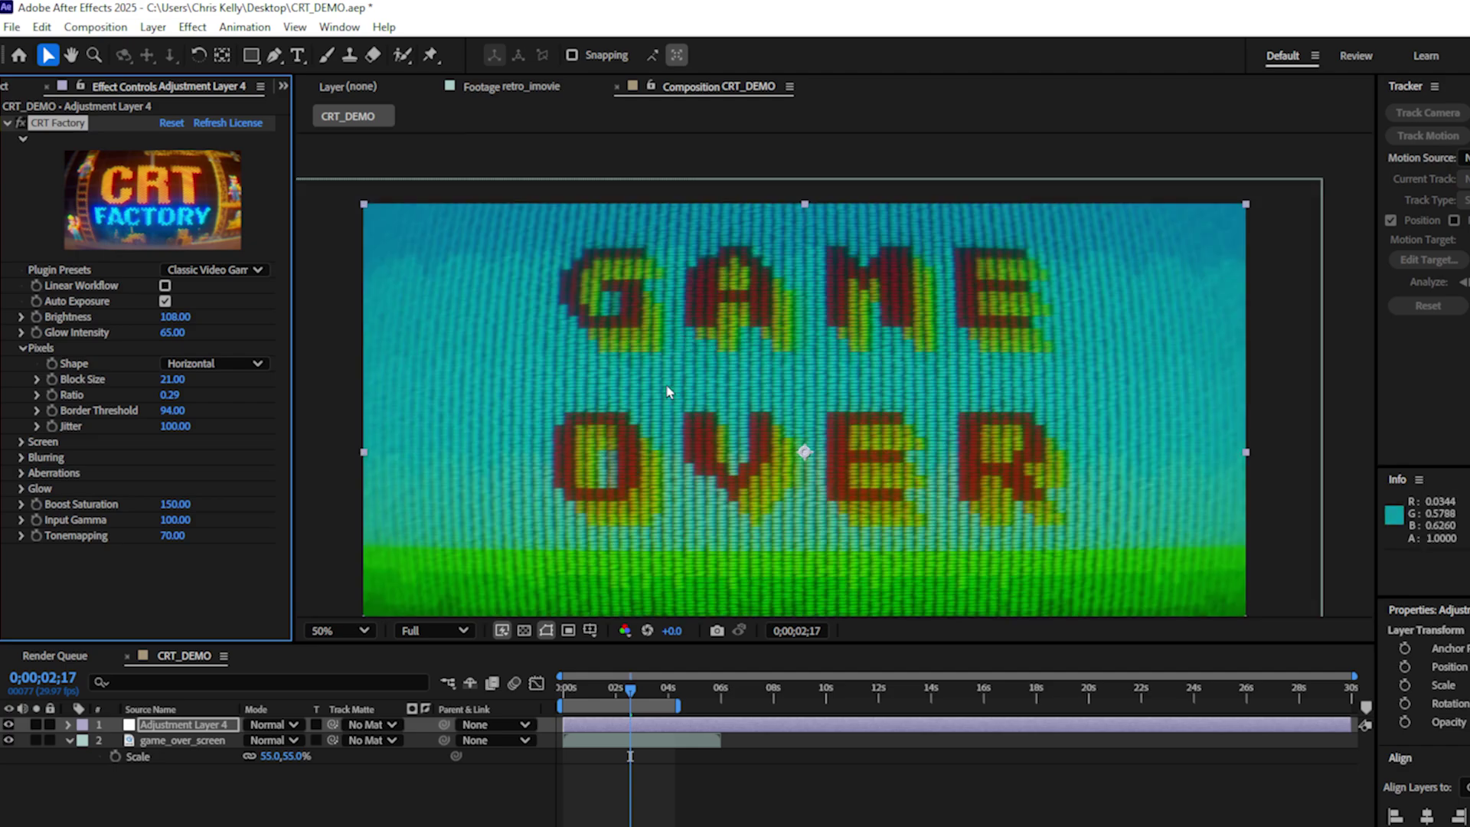
scroll(663, 391, "down", 1)
left_click_drag(860, 389, 834, 269)
scroll(555, 413, "up", 1)
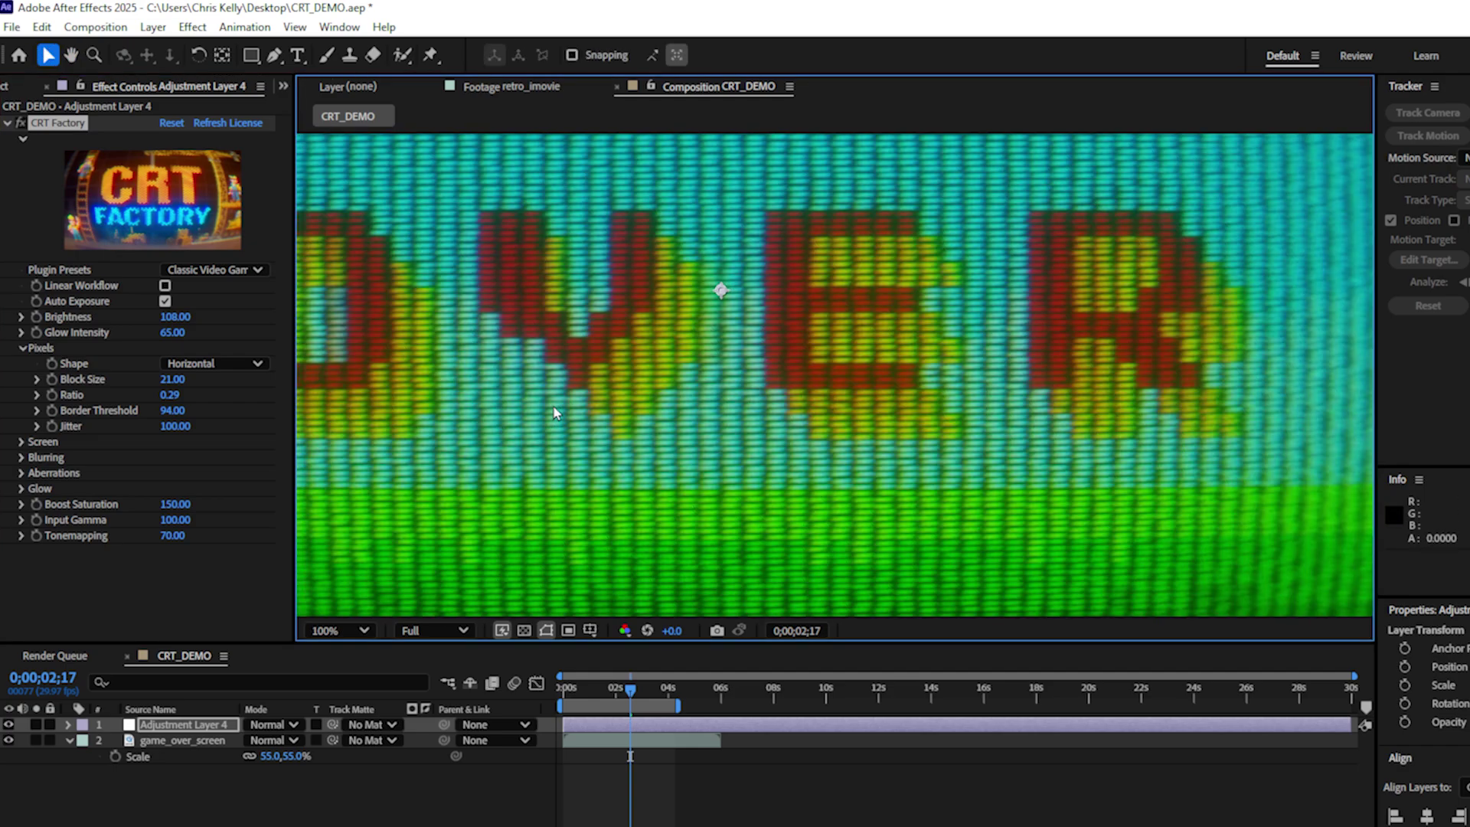
left_click_drag(754, 332, 793, 481)
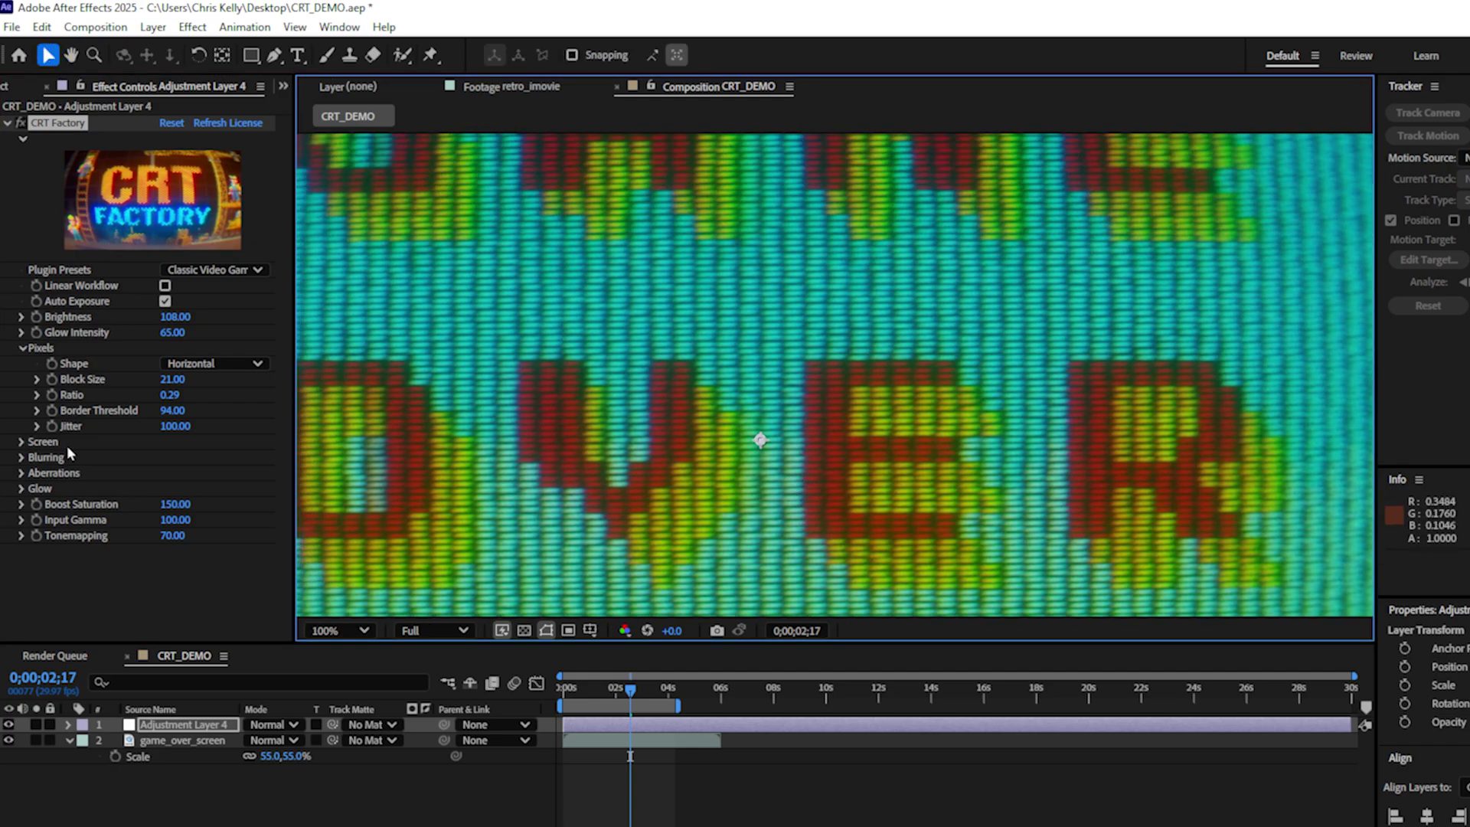
Set the pixel Jitter to 20 and open the Screen settings.
left_click(175, 427)
type("20")
key("Return")
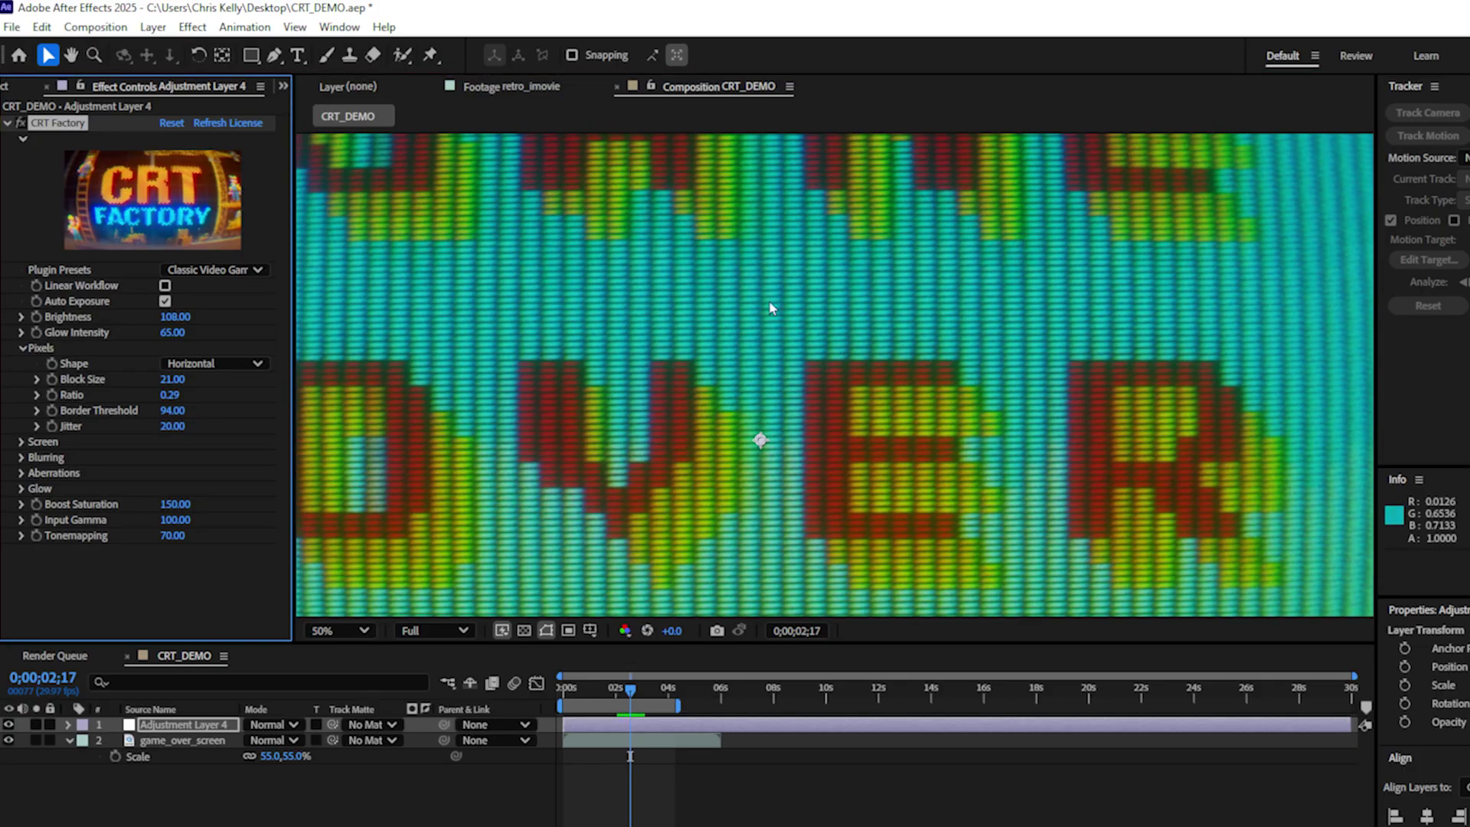
scroll(701, 415, "down", 2)
left_click(22, 442)
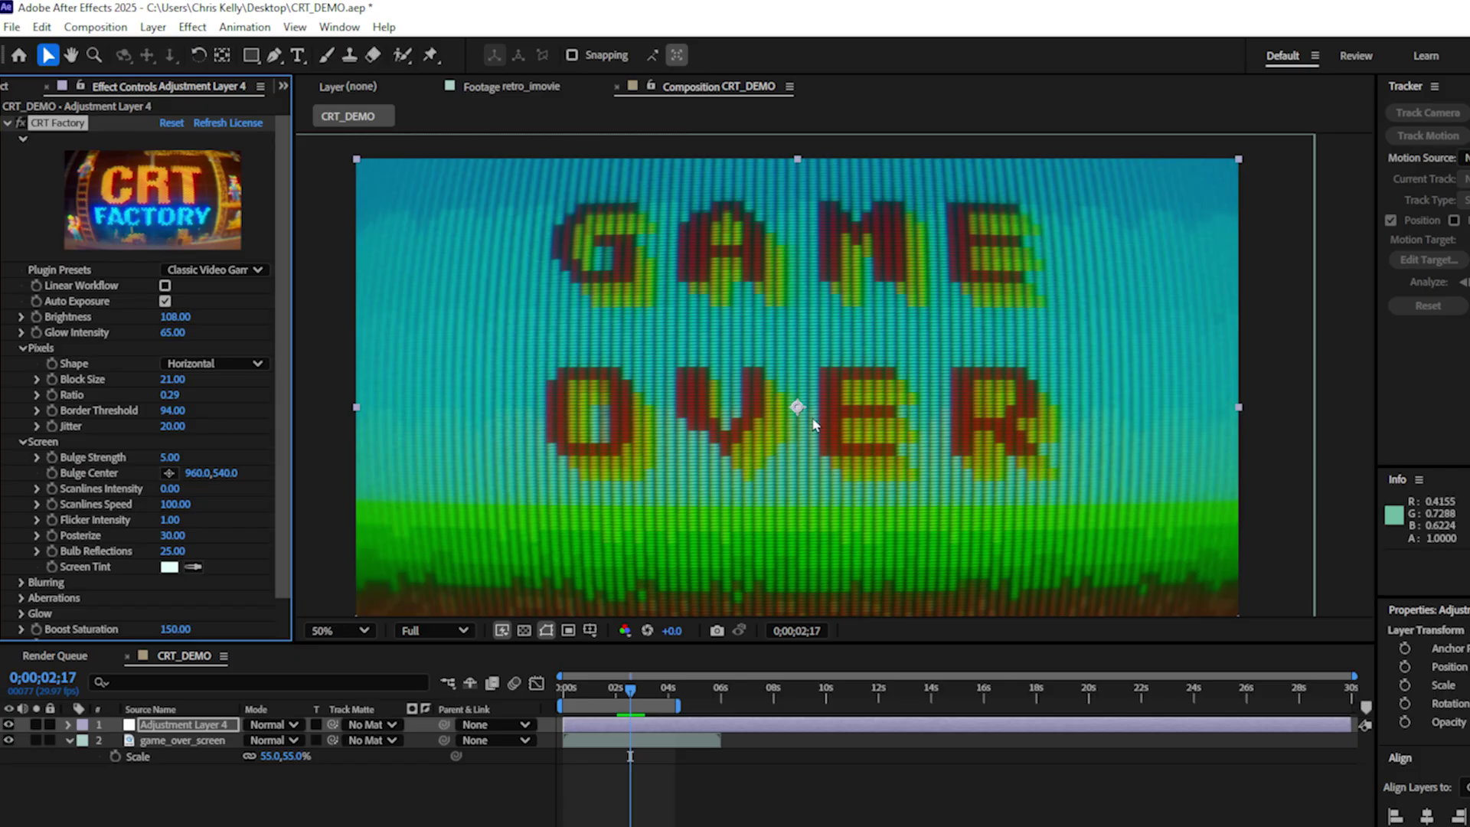
Try a higher Bulge Strength for the screen.
left_click(170, 458)
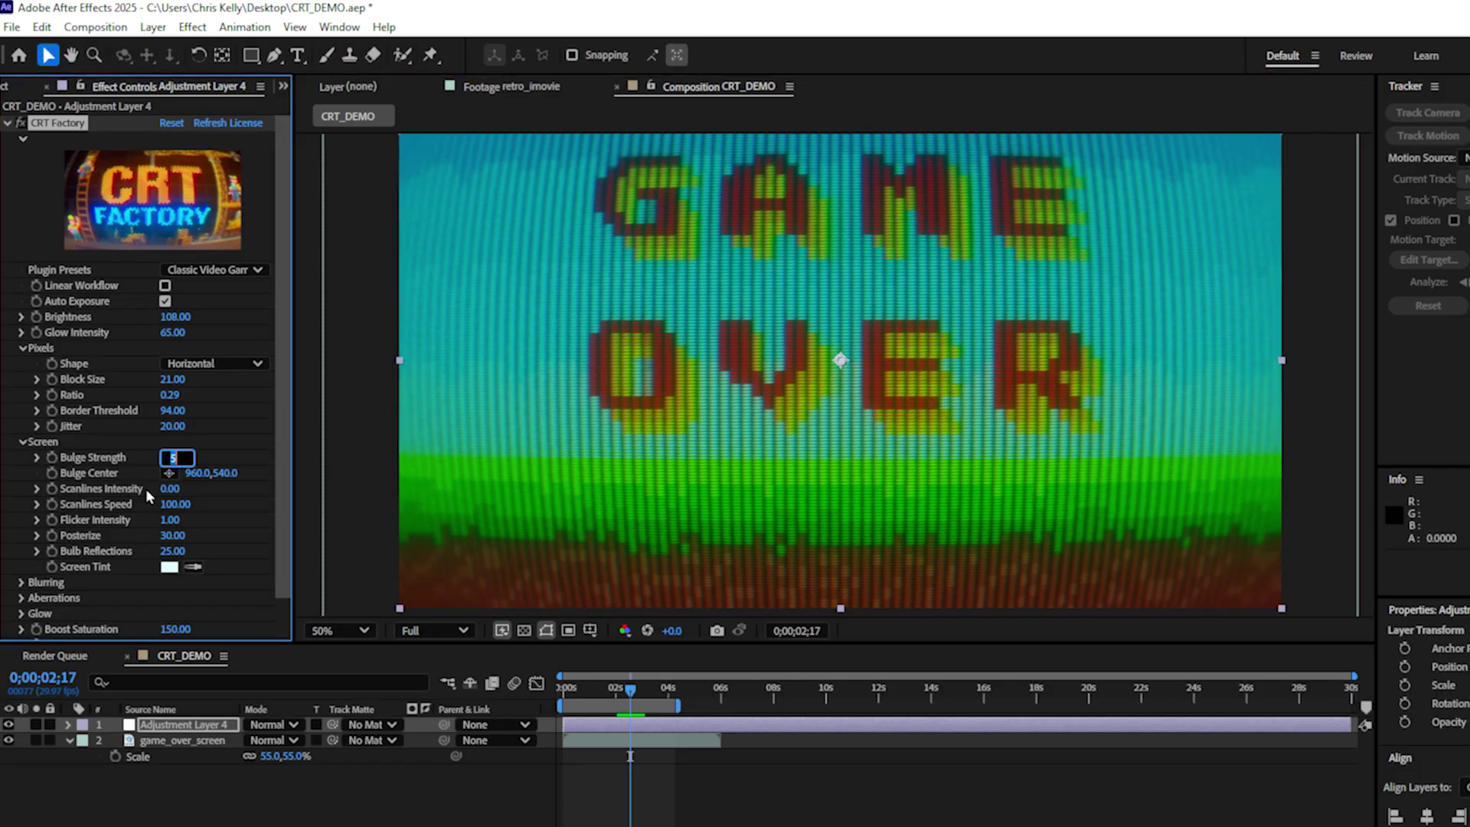
left_click(196, 467)
left_click_drag(165, 460, 521, 410)
Try a smaller pixel Block Size and undo the change.
left_click_drag(180, 383, 91, 381)
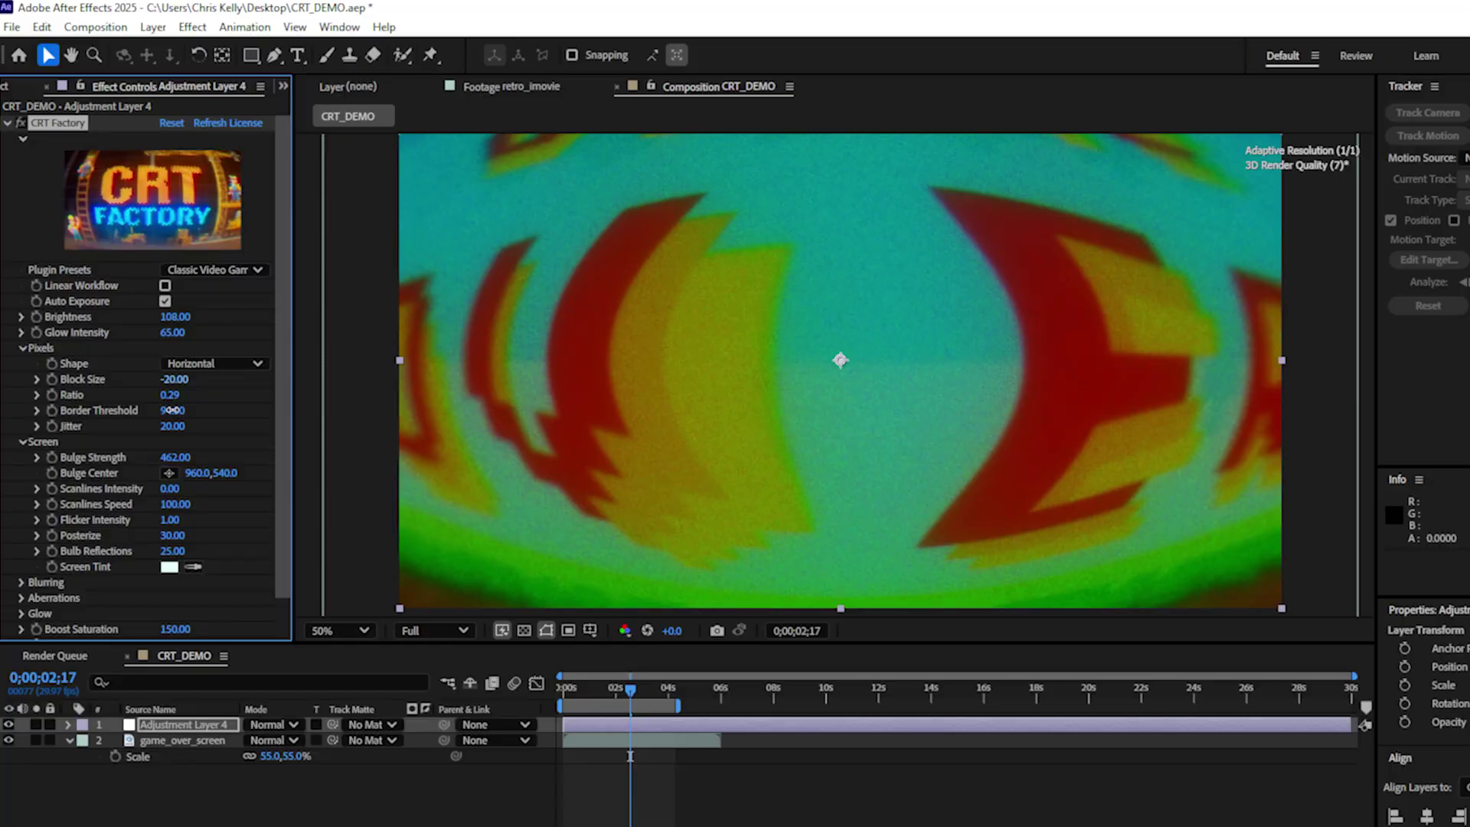
key("ctrl+z")
key("ctrl+shift+z")
key("ctrl+z")
Set the screen's Bulge Strength to 21 and move the Bulge Center to 1456, 98.
left_click(175, 457)
type("105")
key("Return")
left_click_drag(245, 457, 182, 457)
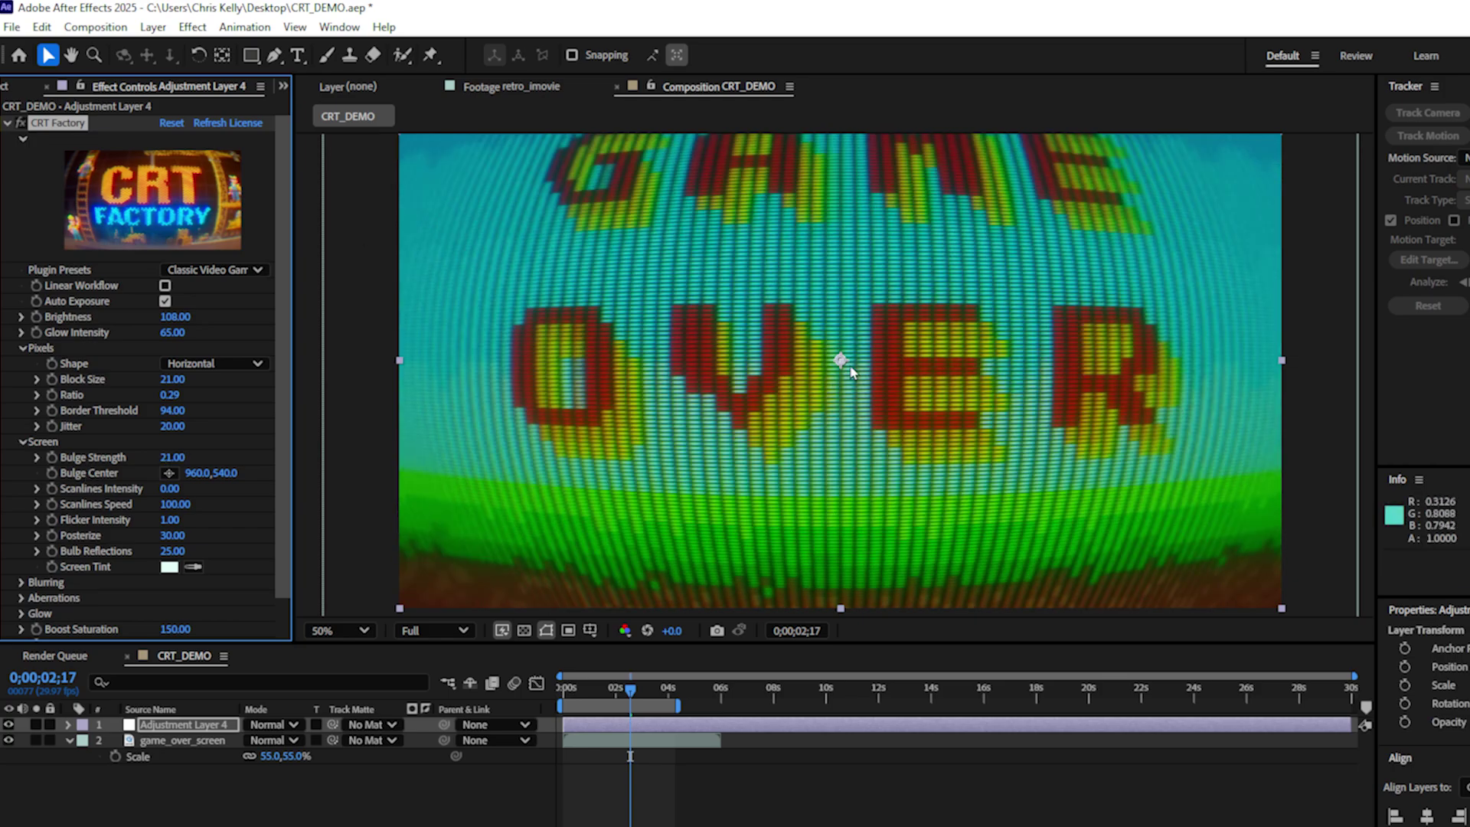
left_click_drag(841, 360, 1069, 160)
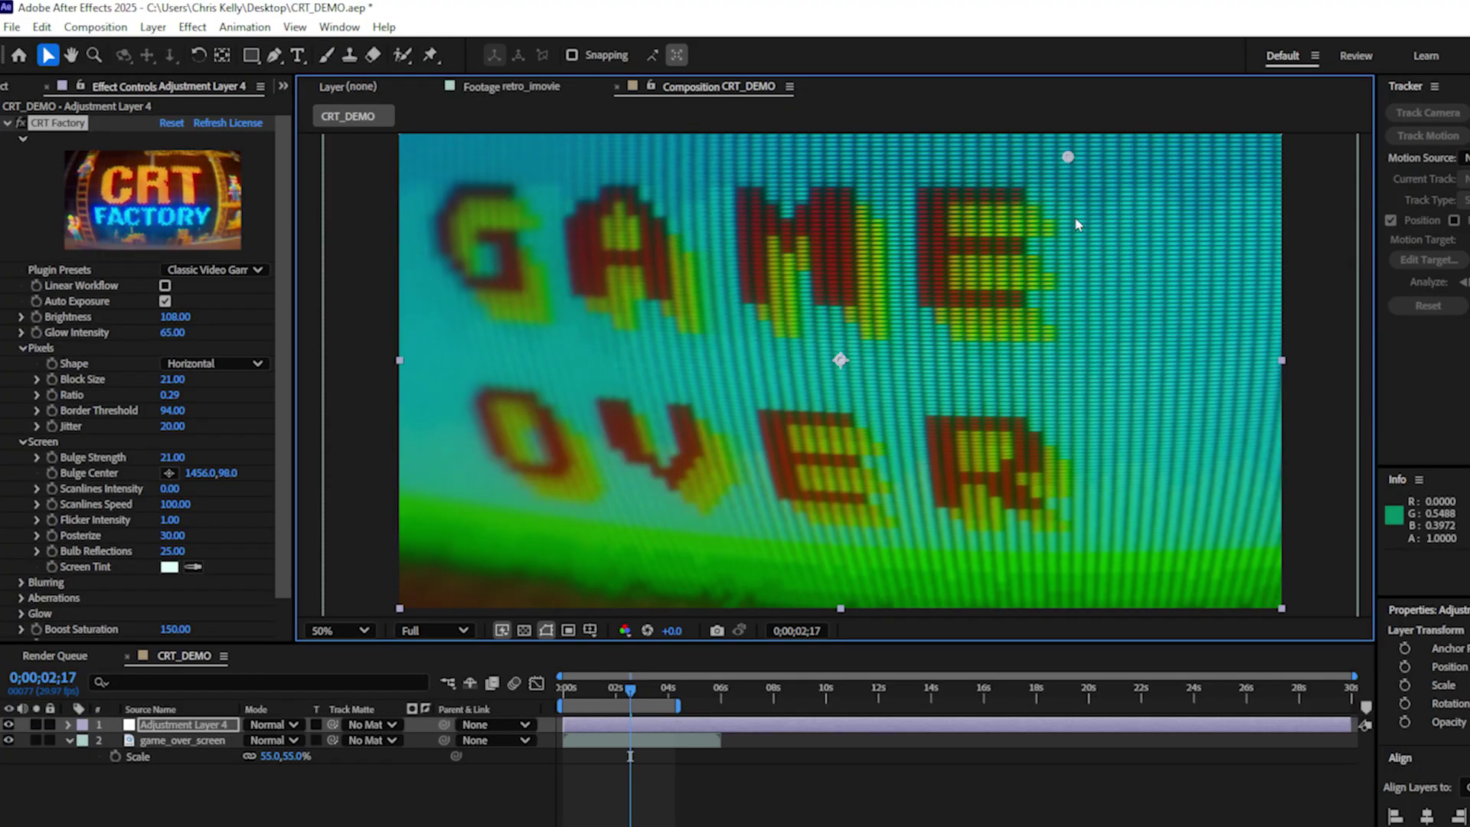
left_click_drag(632, 328, 604, 301)
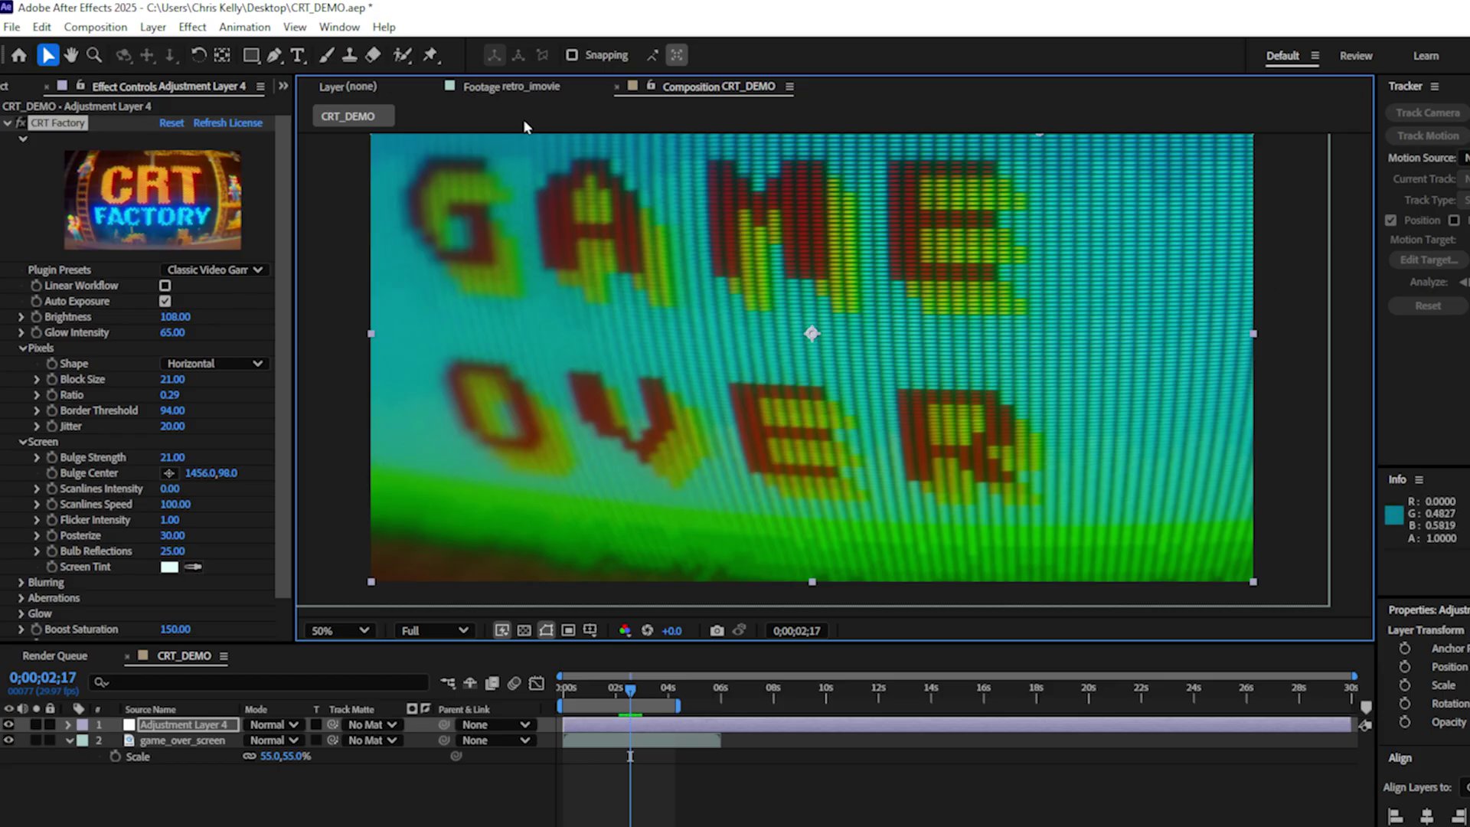
Try a Scanlines Intensity of 224 and set it back to 0.
left_click_drag(170, 489, 412, 490)
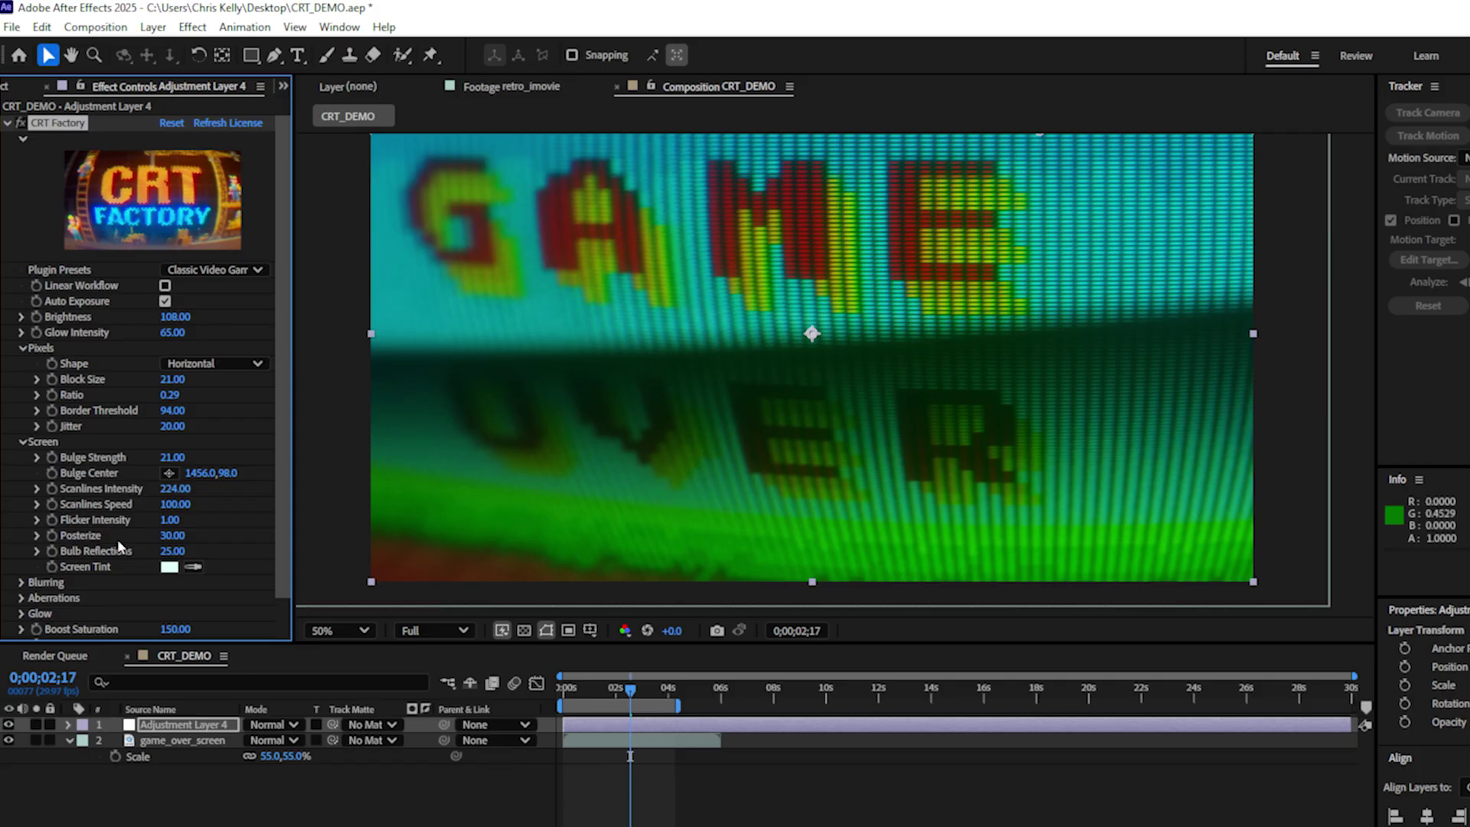
left_click(177, 488)
type("0")
left_click(184, 819)
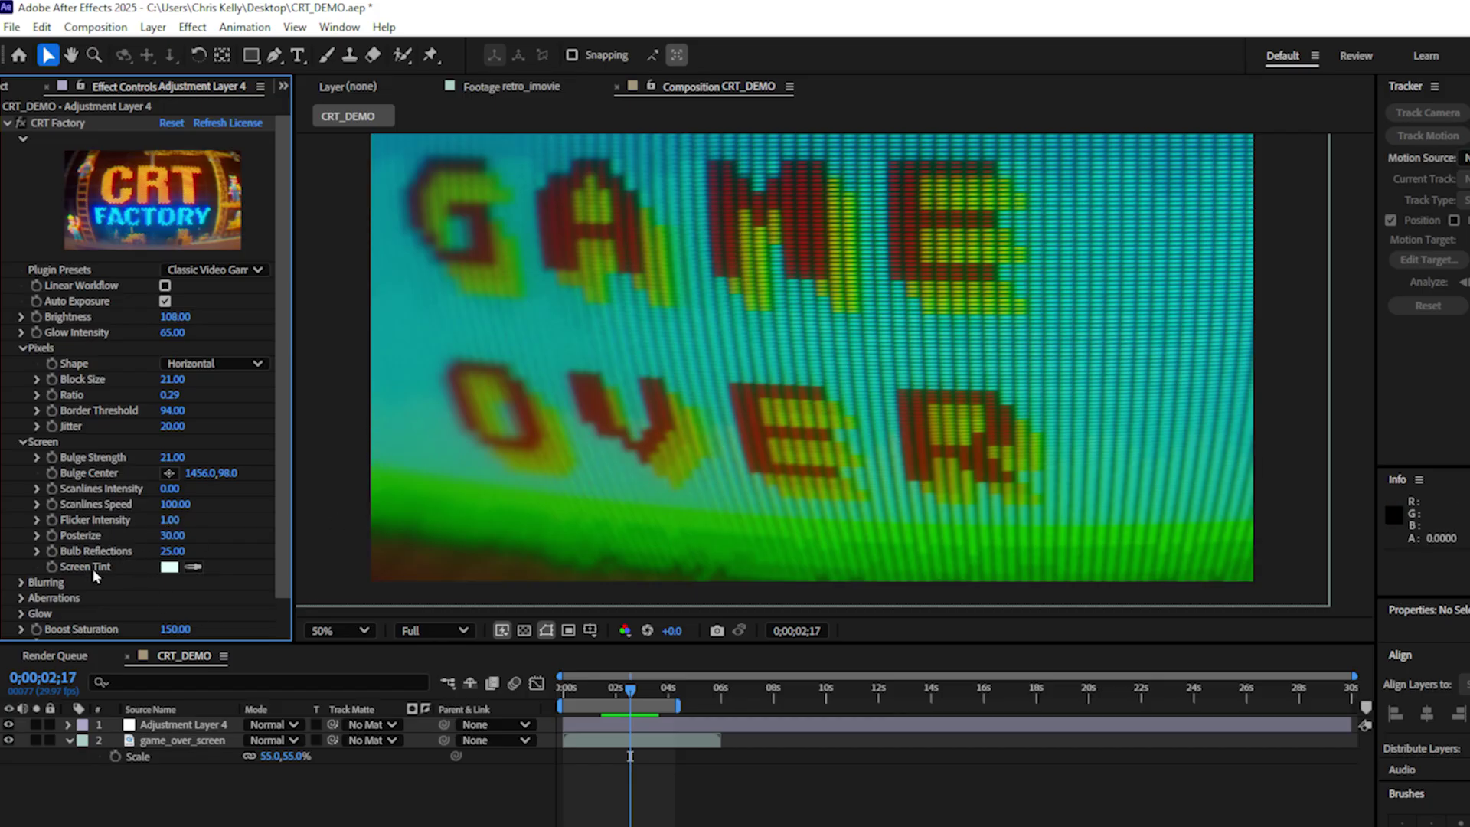
Try a vivid green Screen Tint.
left_click(170, 567)
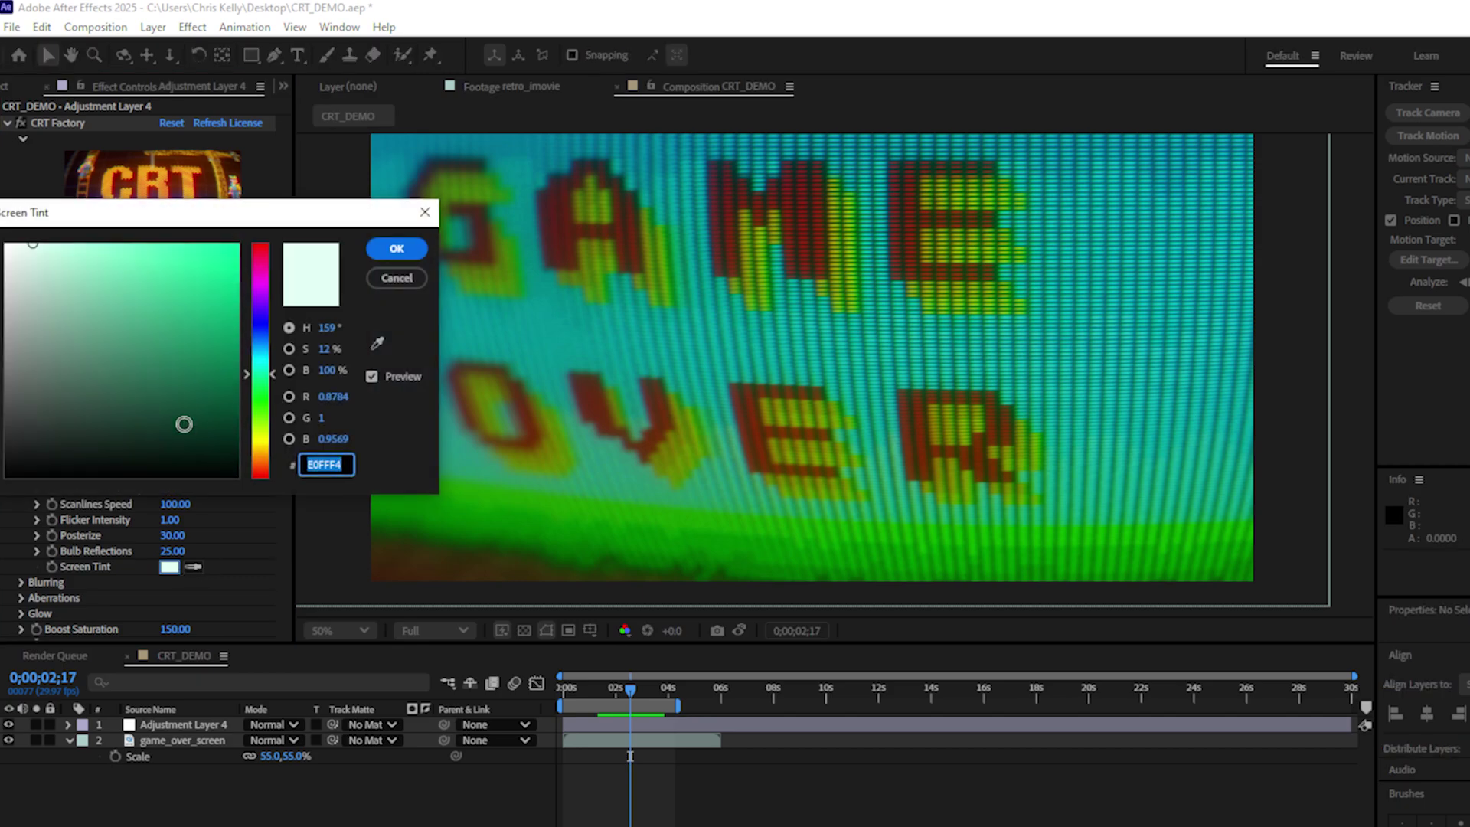
left_click_drag(183, 424, 276, 230)
left_click(397, 248)
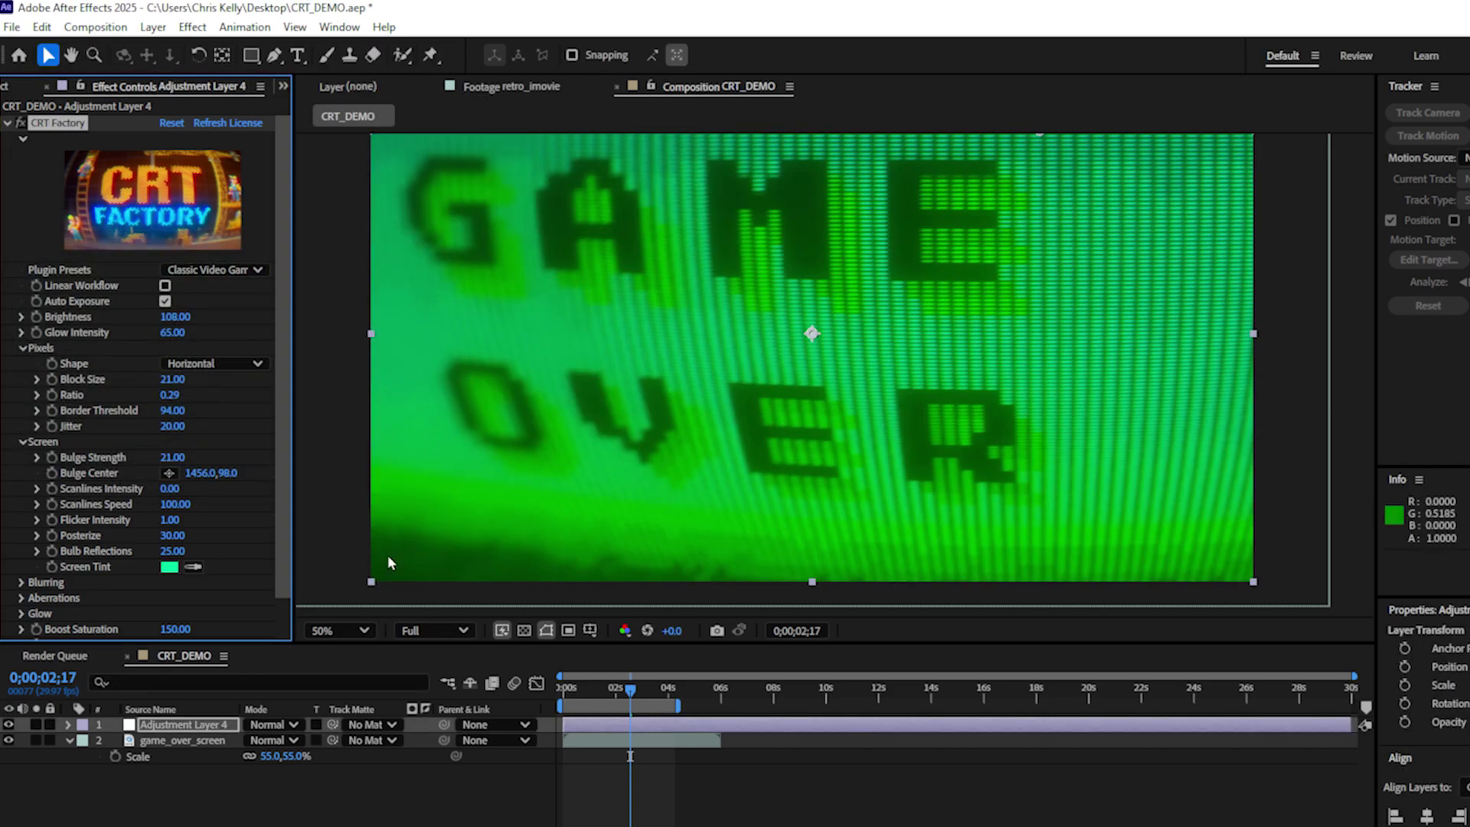
Set the Screen Tint to white.
left_click(169, 567)
left_click_drag(23, 265, 25, 181)
left_click(401, 250)
Collapse the Pixels and Screen settings, open Blurring, and move the Blur Center to 1698, 222.
scroll(163, 595, "down", 1)
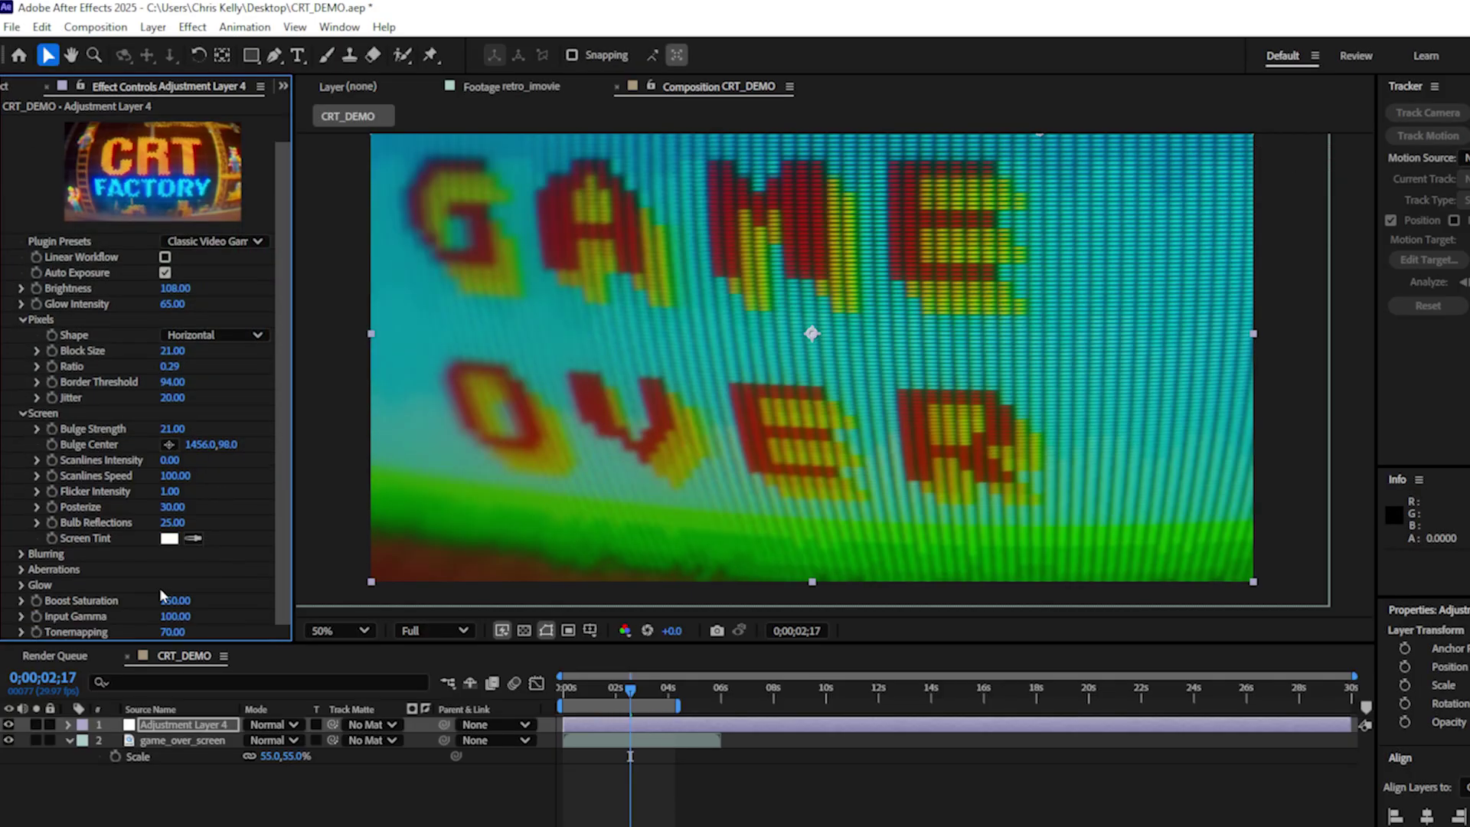
left_click(23, 320)
left_click(23, 364)
left_click(23, 379)
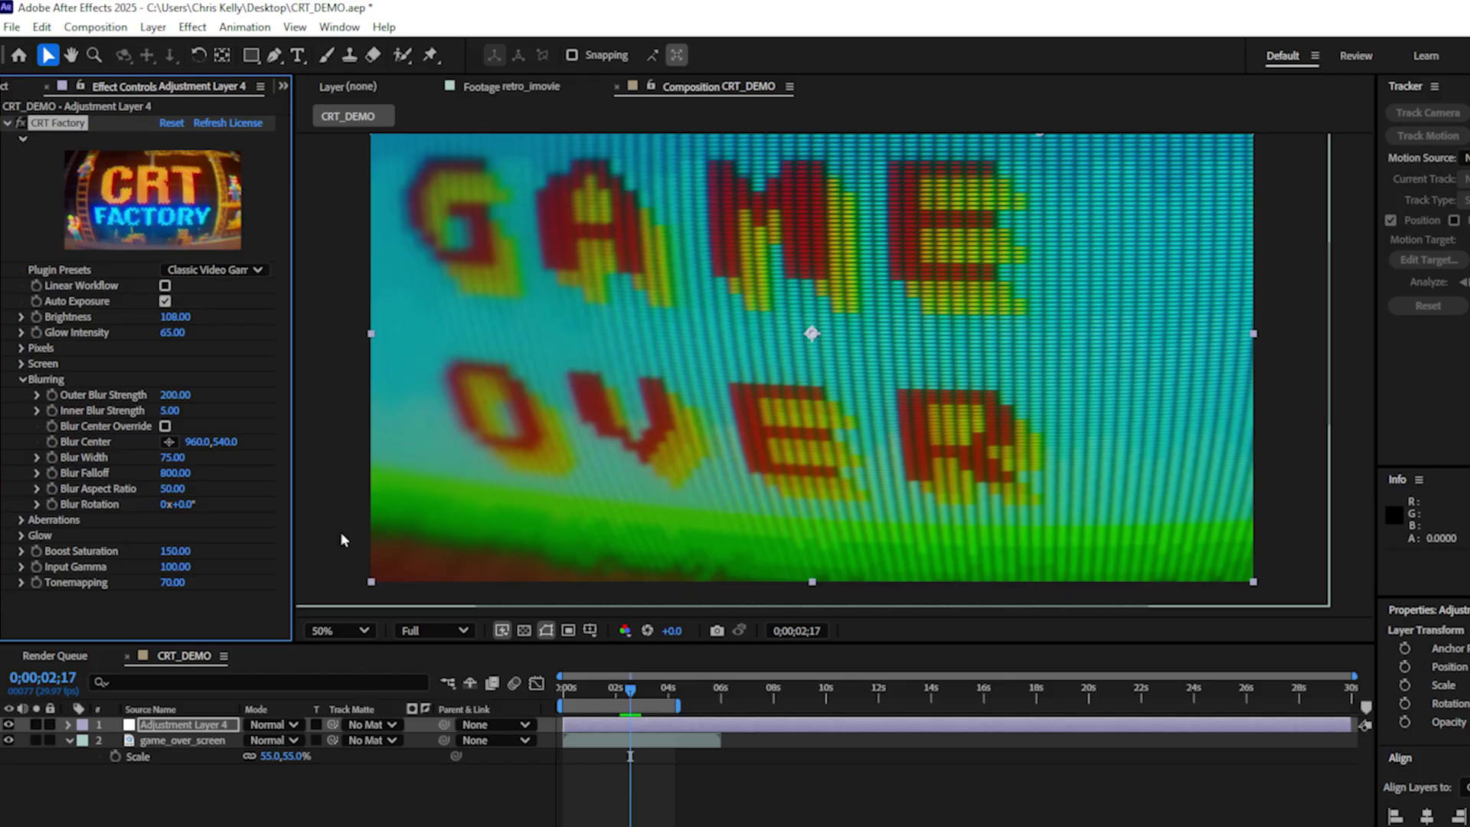
left_click_drag(812, 333, 1151, 187)
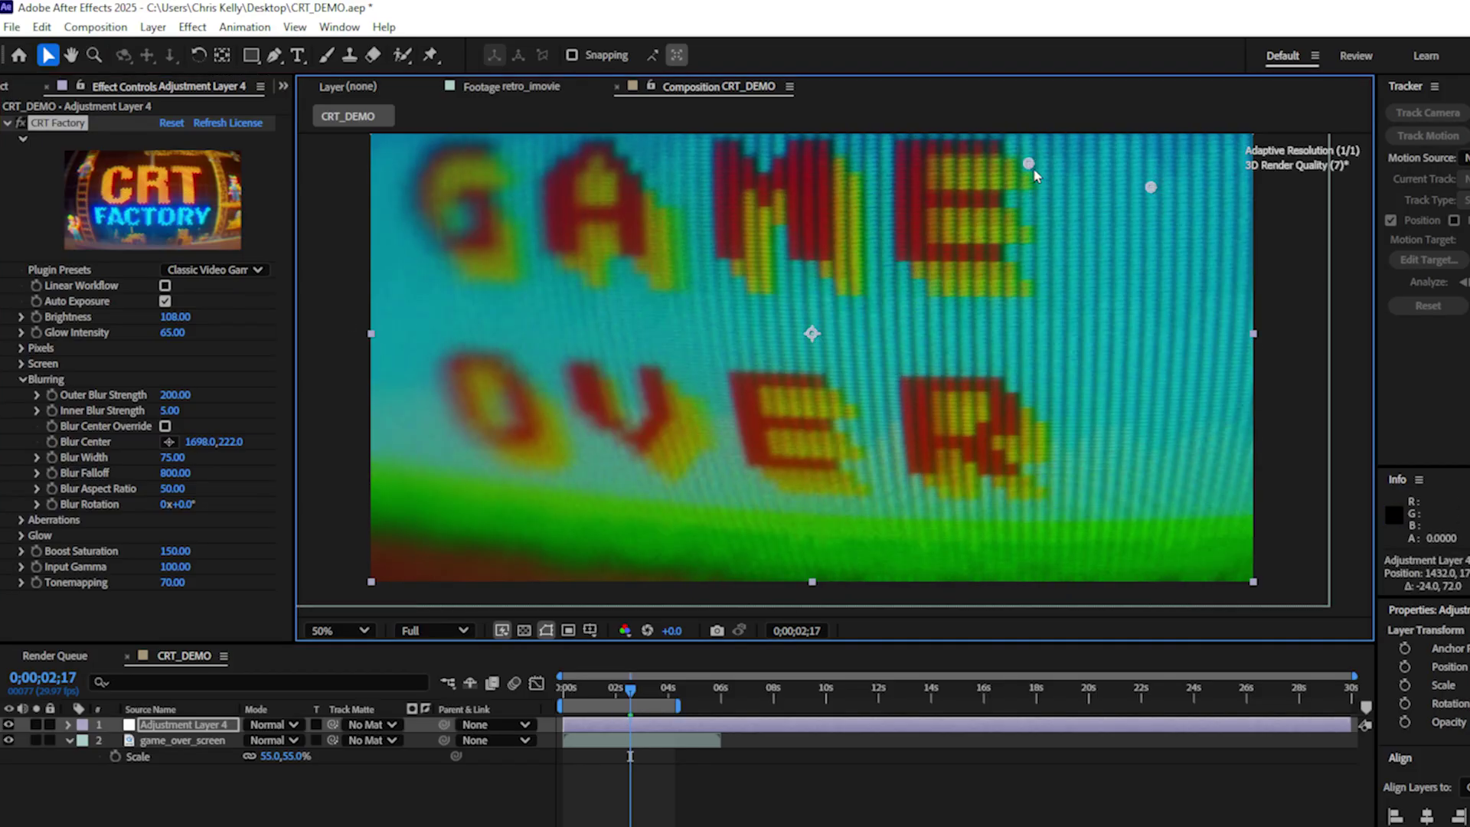
Try the screen's bulge center in different places and settle it over the V of OVER.
left_click_drag(1032, 169, 283, 347)
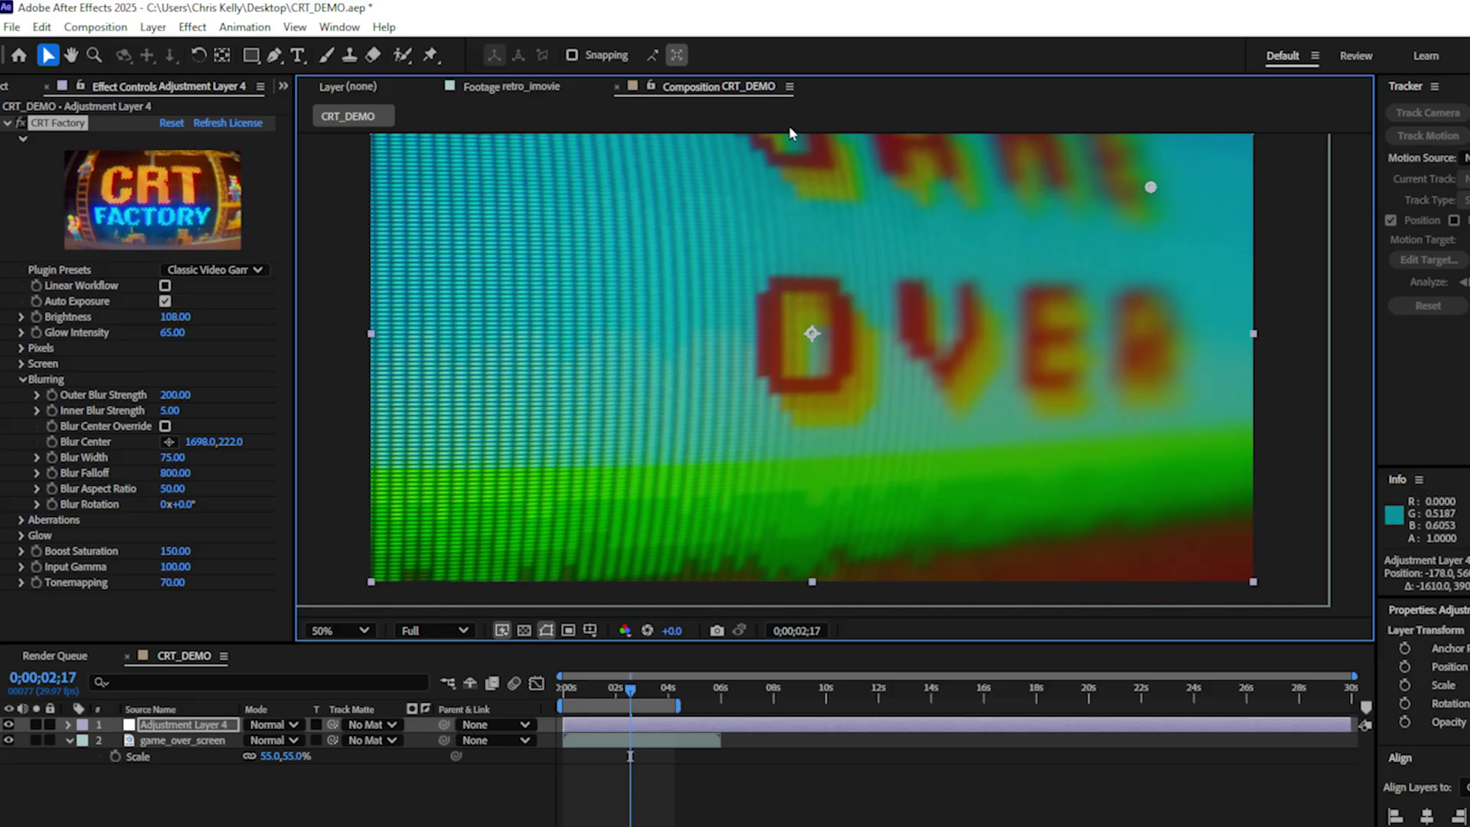
scroll(501, 355, "down", 2)
left_click_drag(561, 360, 787, 305)
scroll(739, 361, "up", 2)
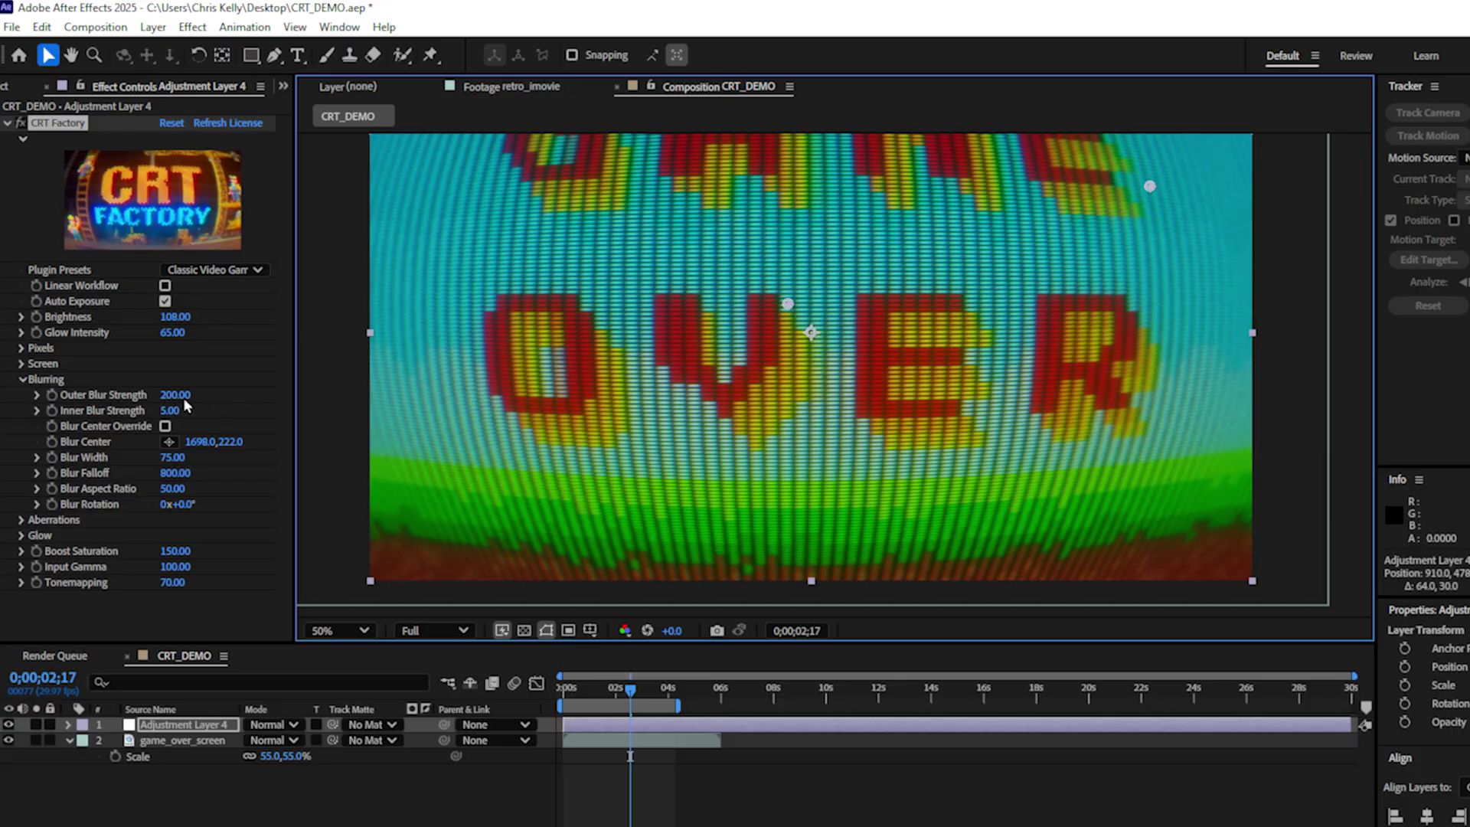
Set the Outer Blur Strength to 1273, and try an Inner Blur Strength of 67 before undoing it.
left_click_drag(170, 398, 1092, 333)
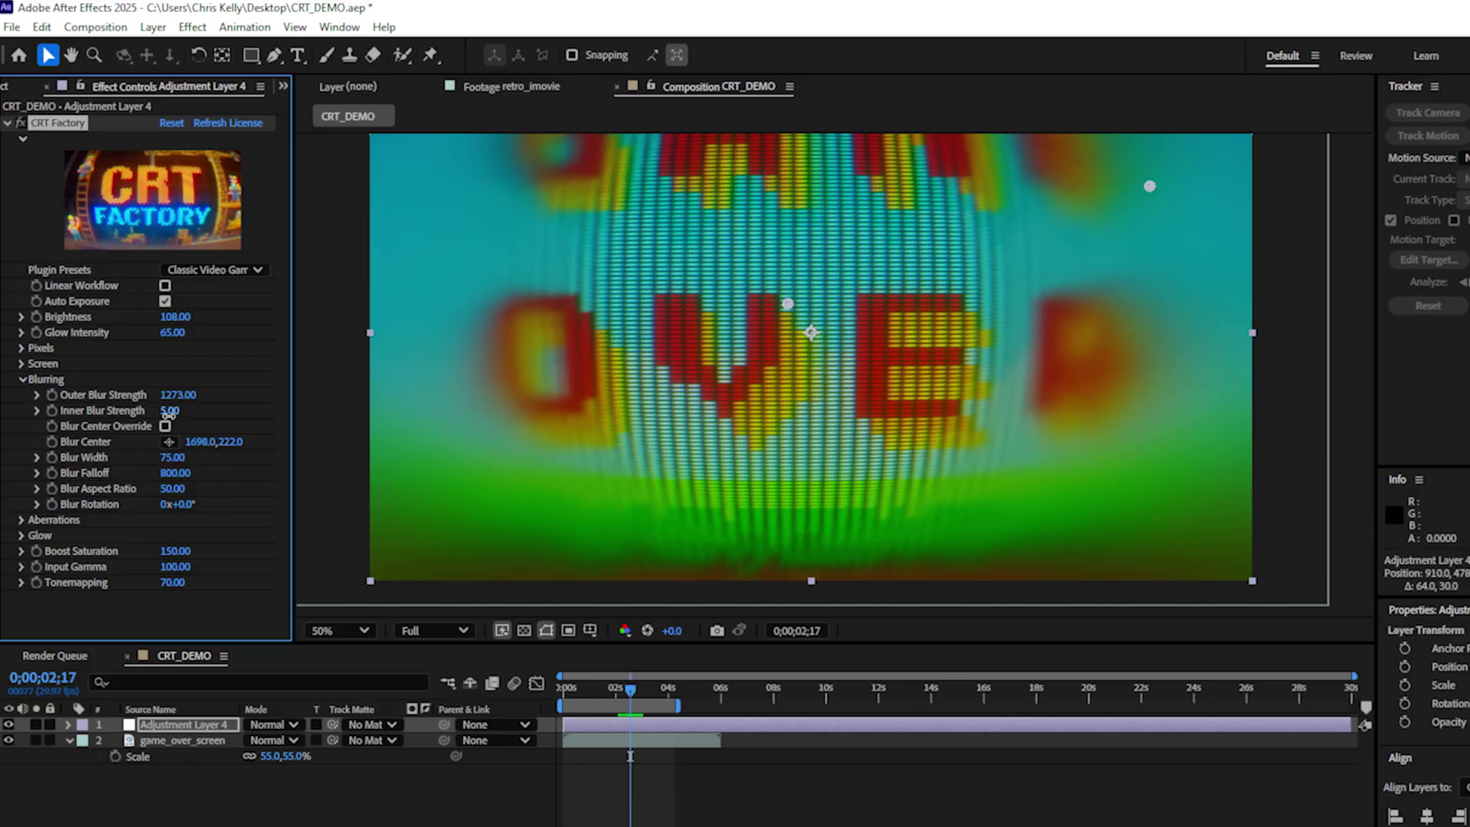
left_click_drag(168, 413, 223, 406)
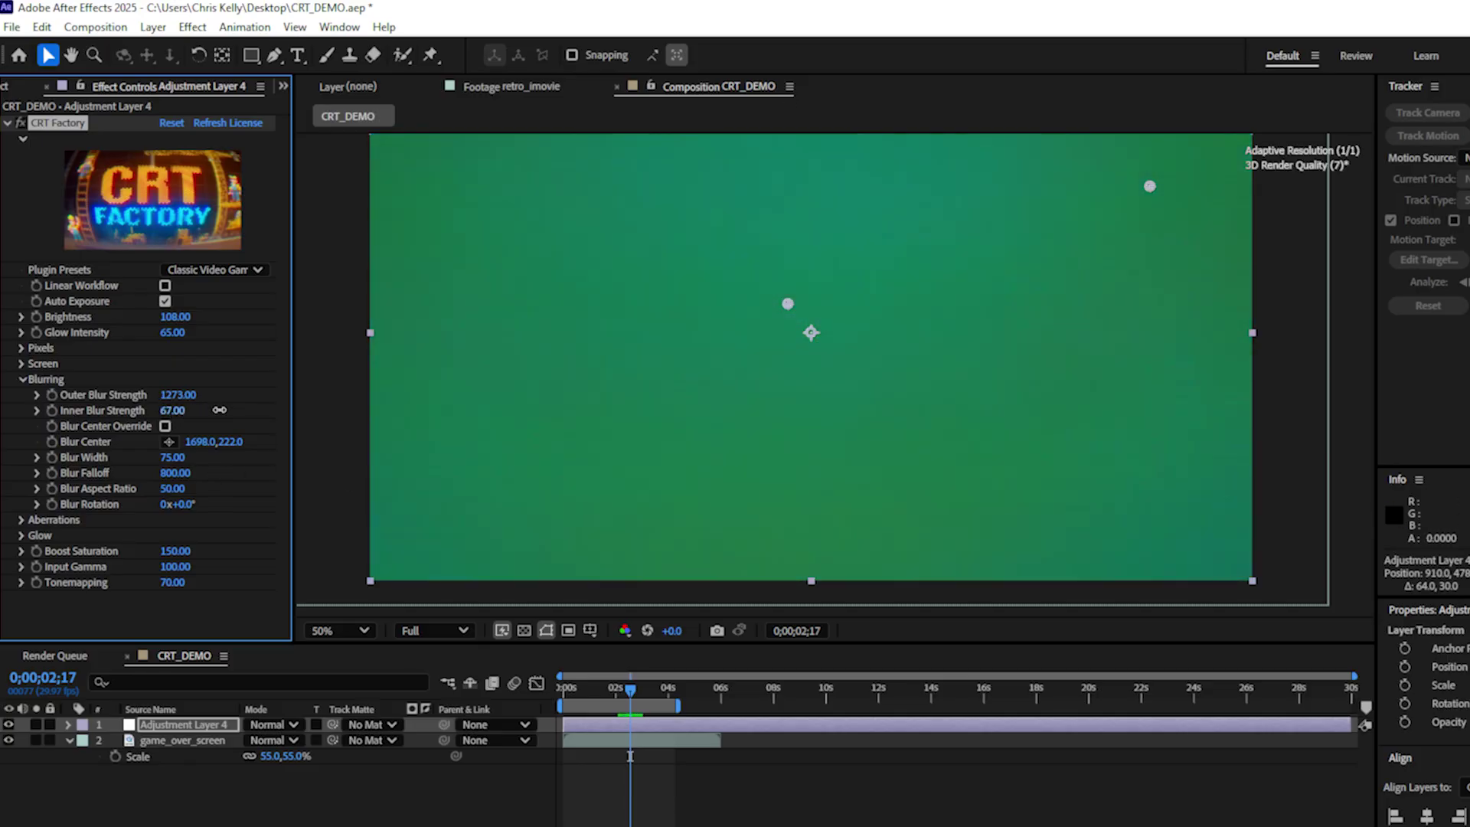
key("ctrl+z")
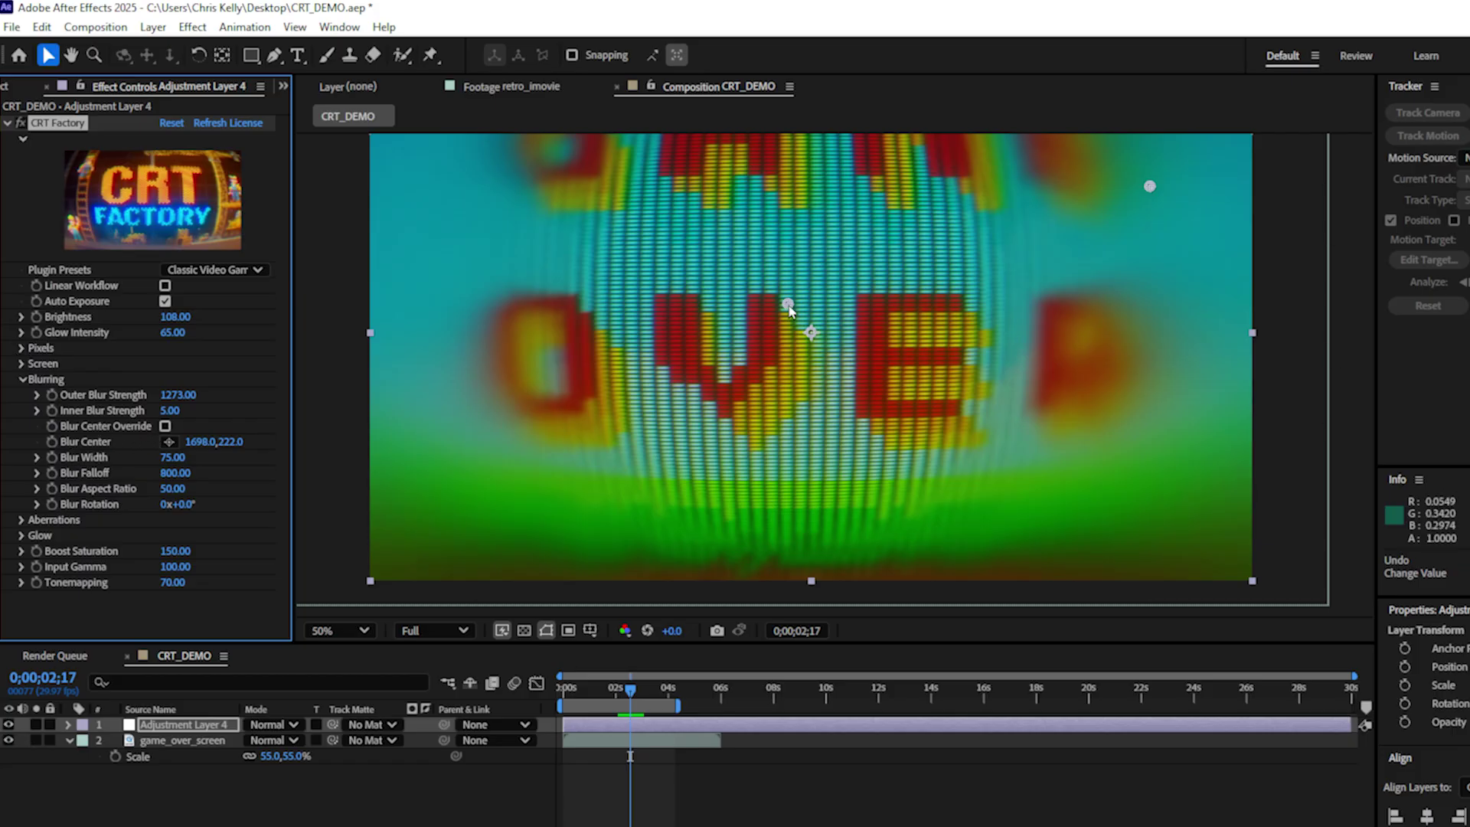
Move the bulge center near the middle of the frame, and override the Blur Center to place it at 768, 614.
left_click_drag(789, 306, 851, 357)
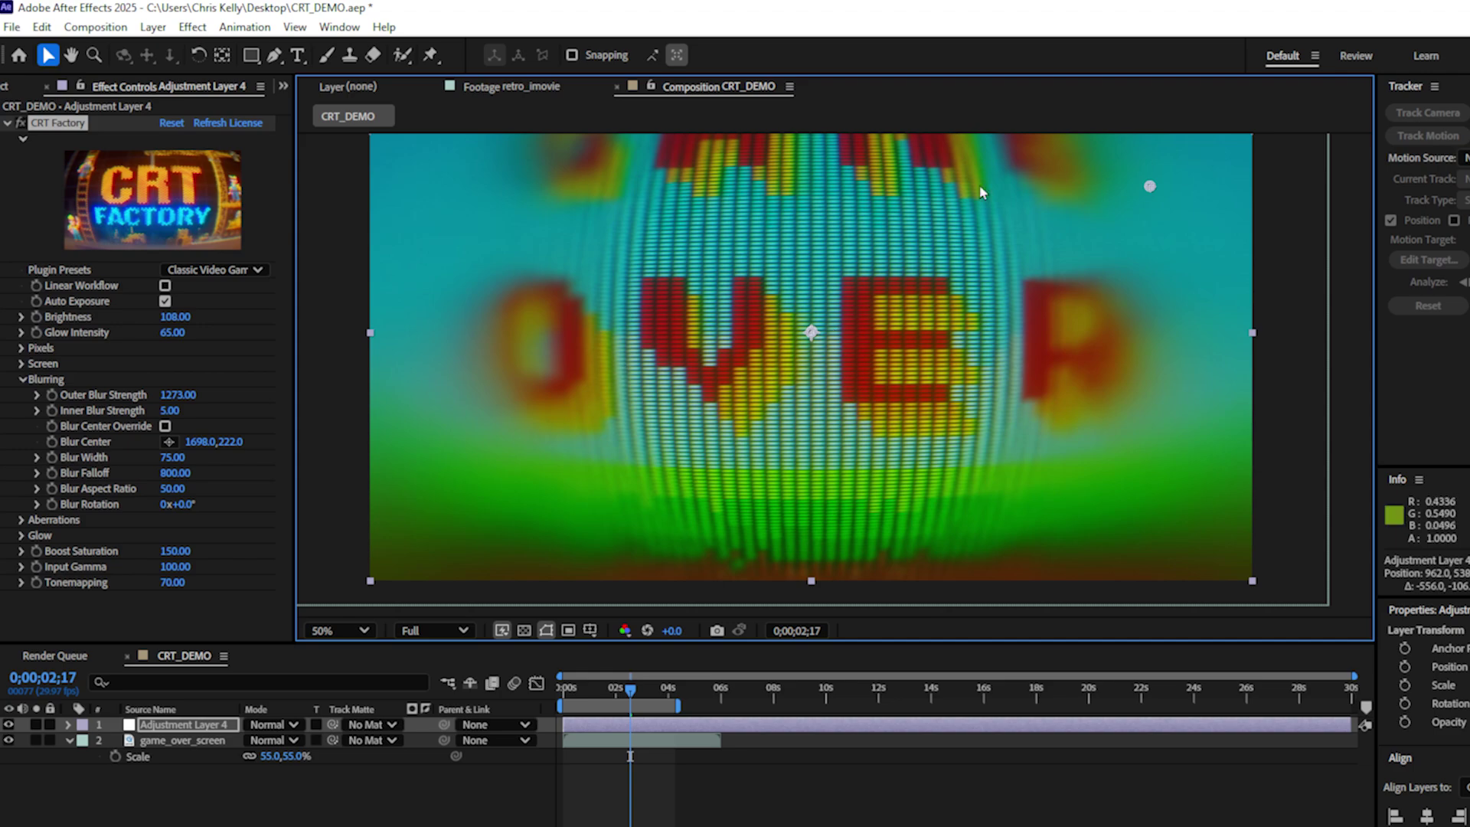
left_click(166, 426)
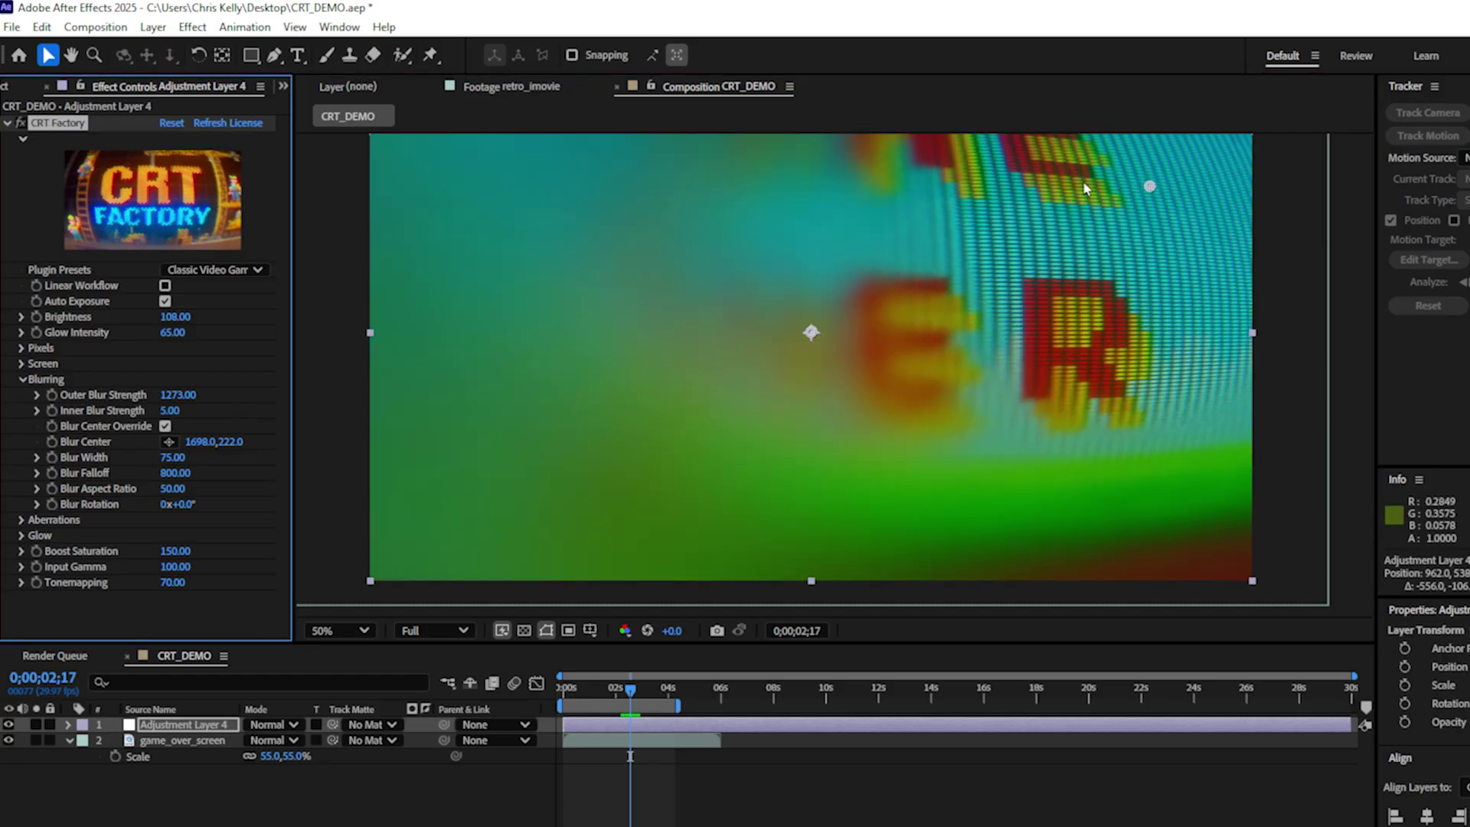
left_click_drag(1151, 190, 721, 367)
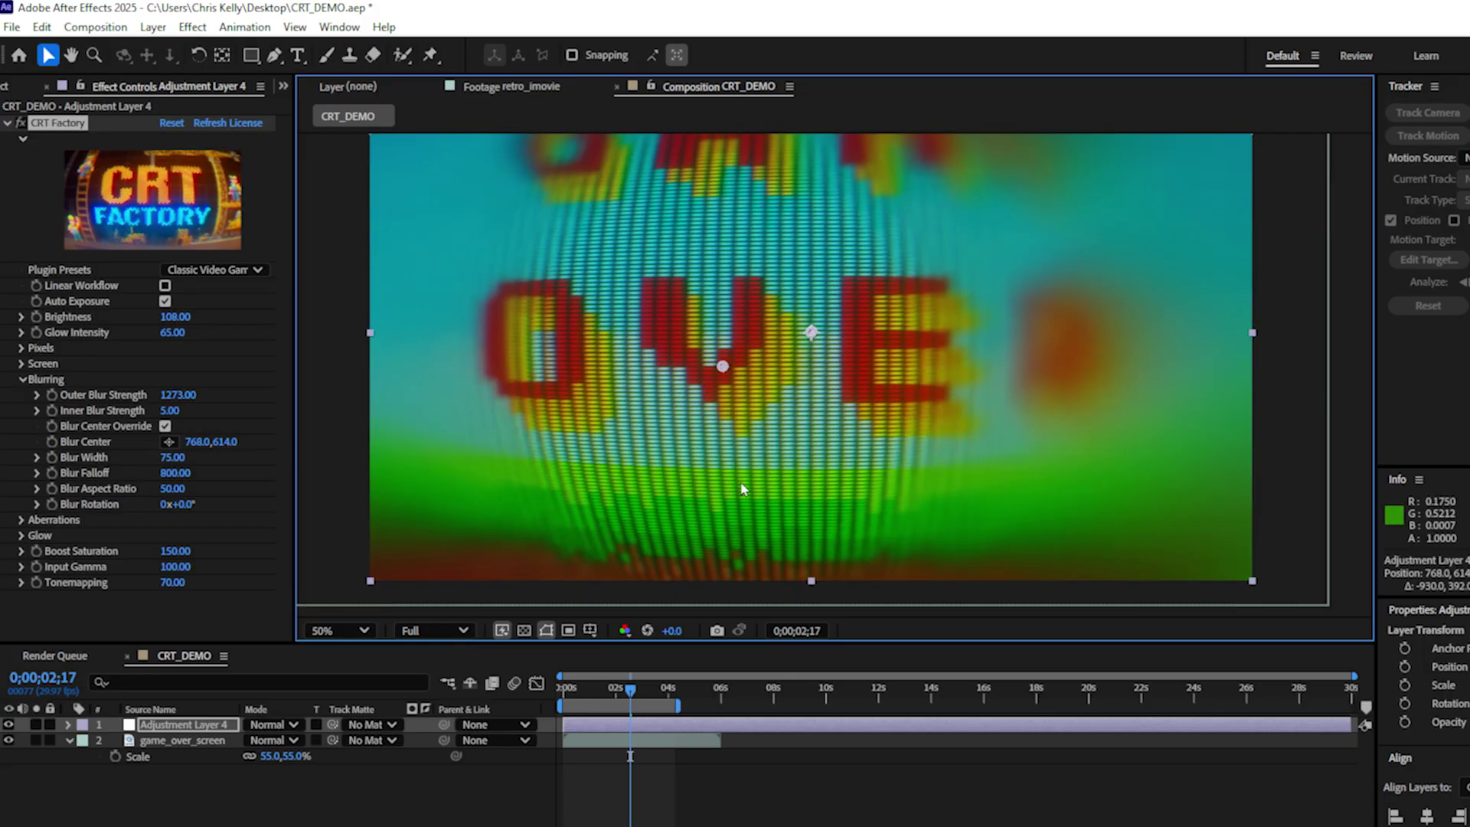
Reshape the blur area with Blur Width 68, Blur Falloff 1480, Blur Aspect Ratio -44 and Blur Rotation 39°.
left_click_drag(172, 457, 643, 447)
left_click_drag(173, 487, 79, 505)
left_click_drag(174, 498, 214, 493)
left_click_drag(214, 493, 205, 494)
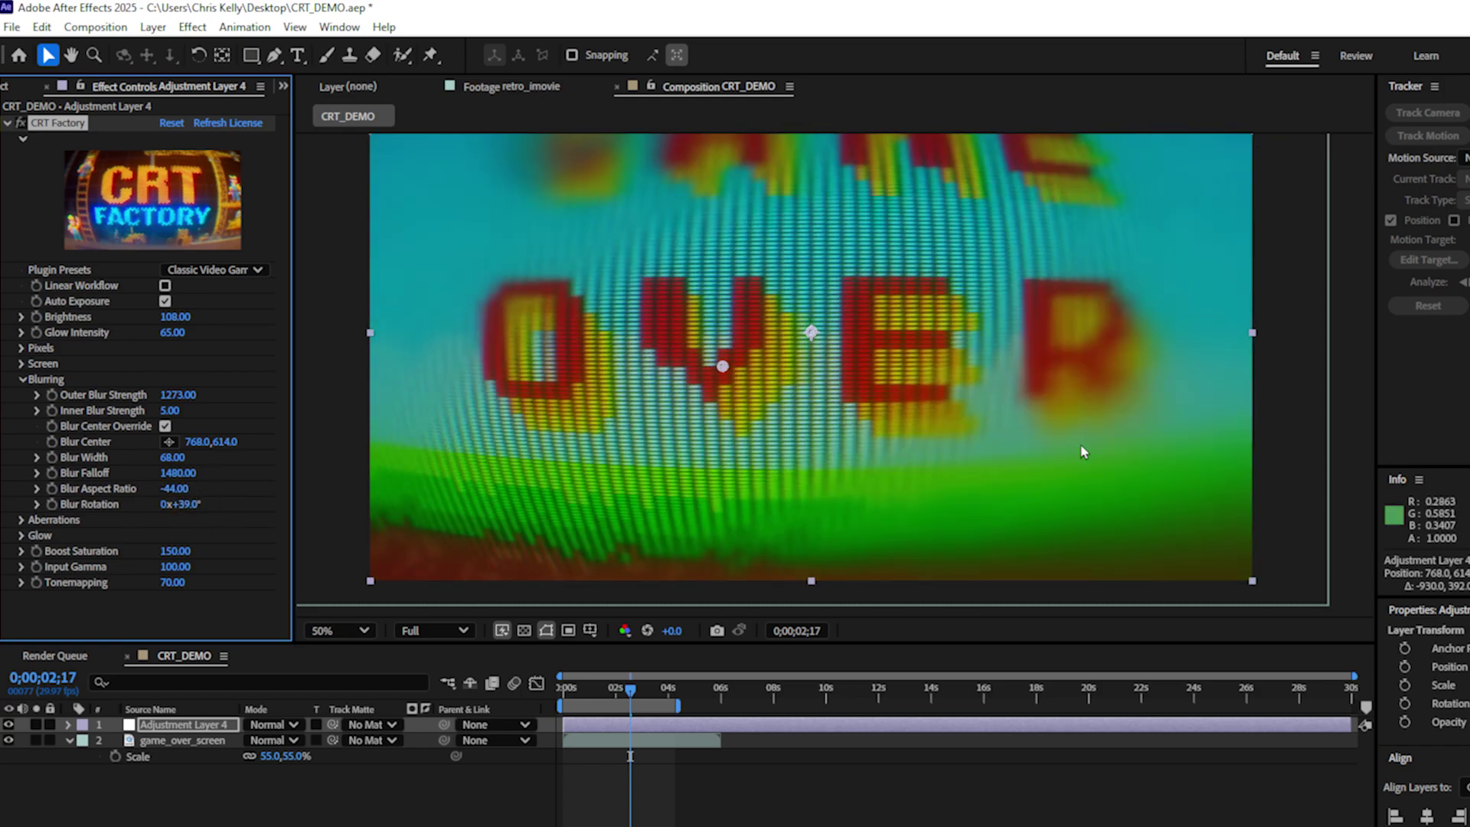
Collapse the Blurring settings and look through the Aberrations and Glow settings of CRT Factory.
left_click(21, 380)
left_click(23, 395)
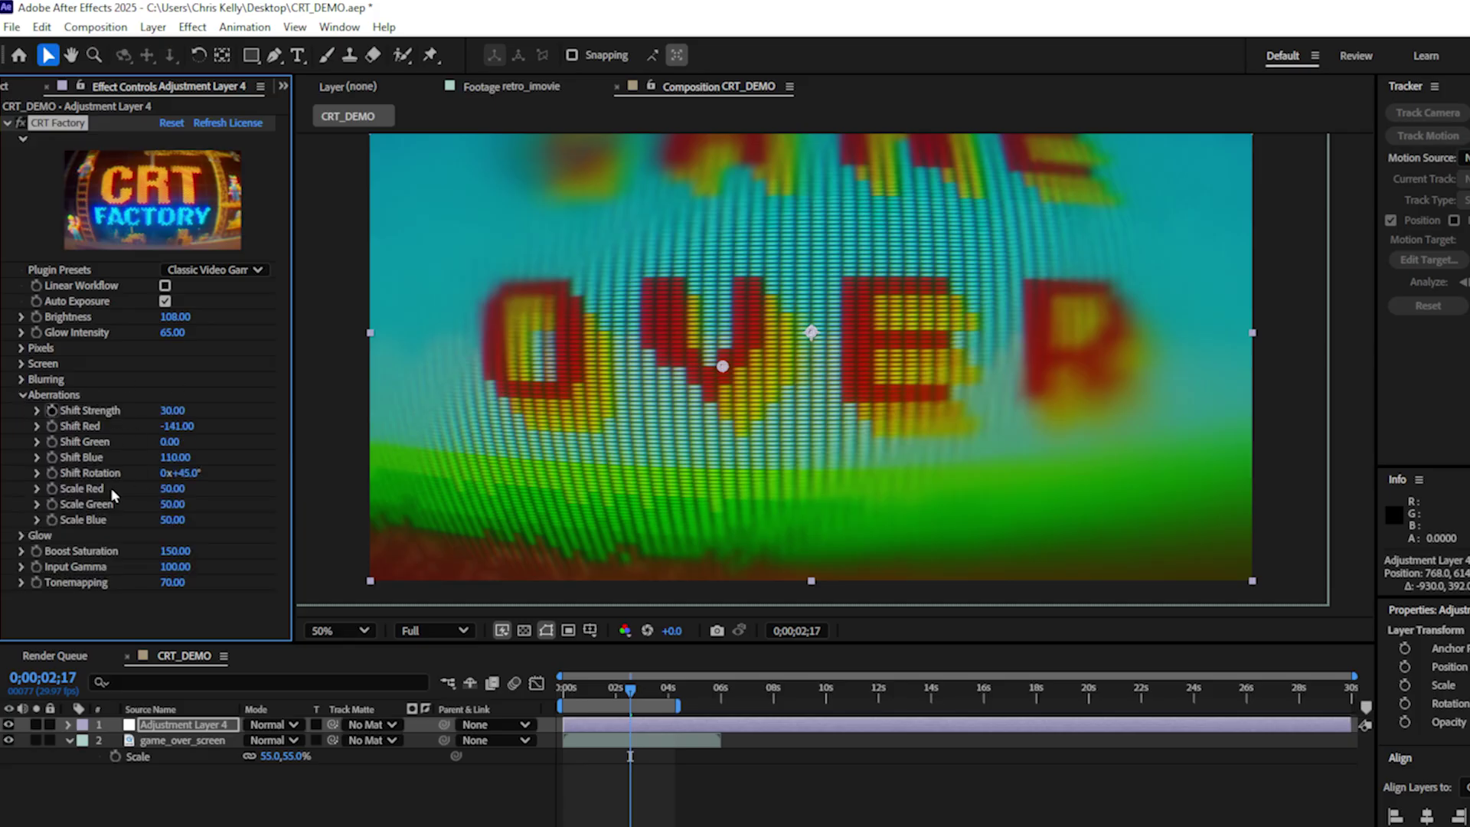
left_click(23, 395)
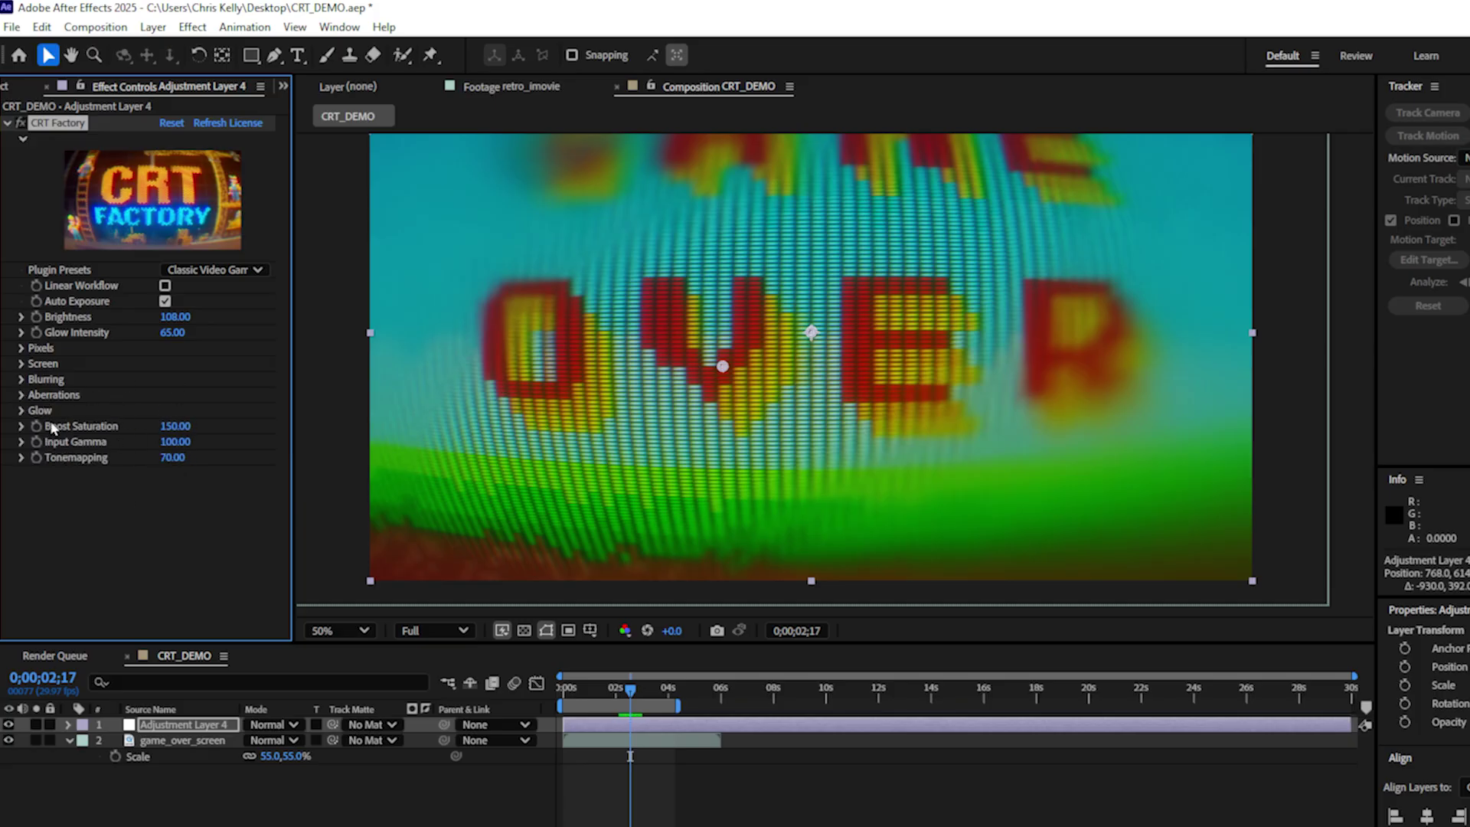
left_click(21, 411)
left_click(22, 411)
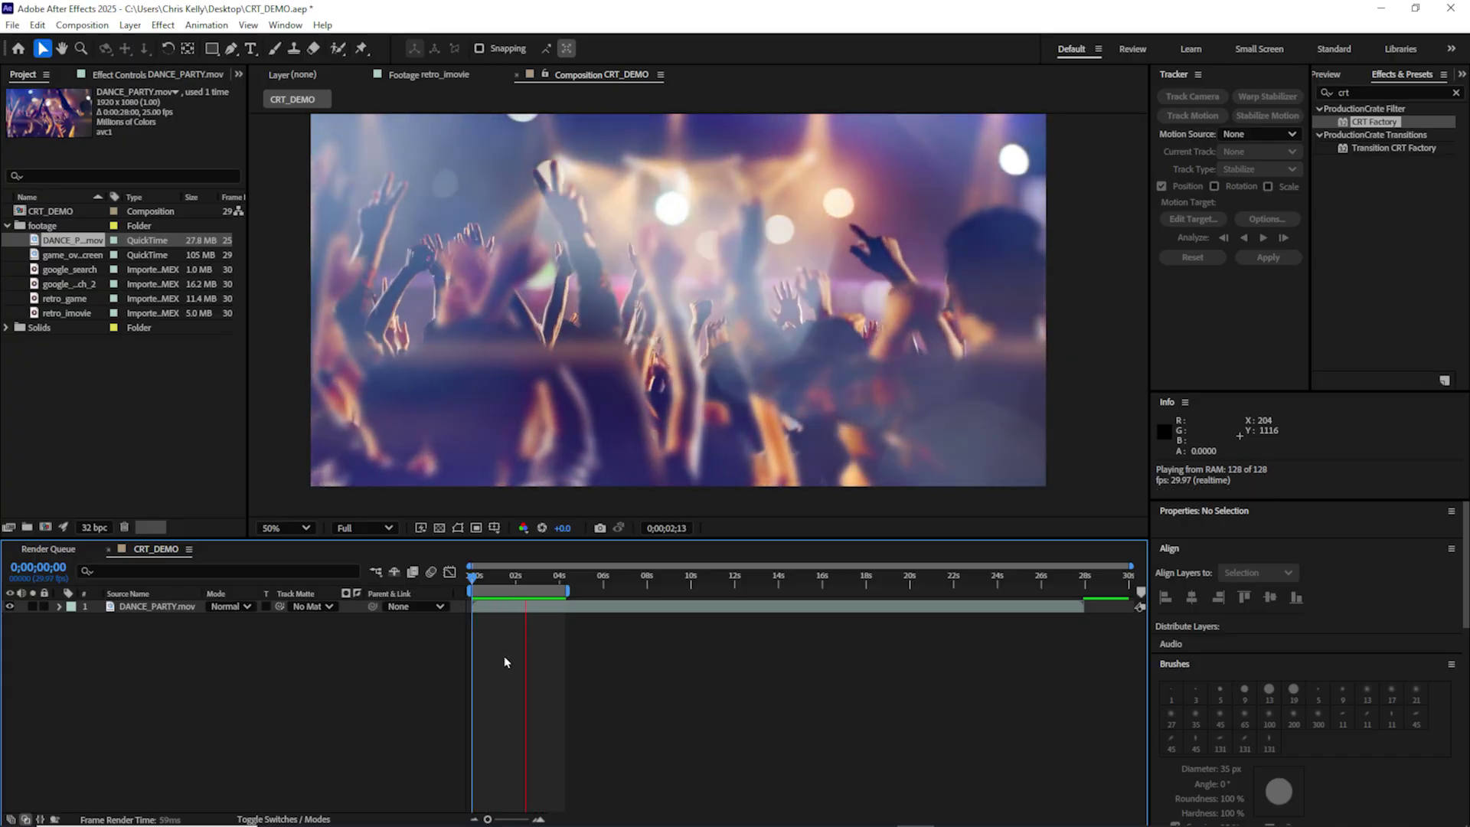
Stop the preview, try CRT Factory directly on the DANCE_PARTY.mov layer, and undo it.
key("space")
double_click(1374, 123)
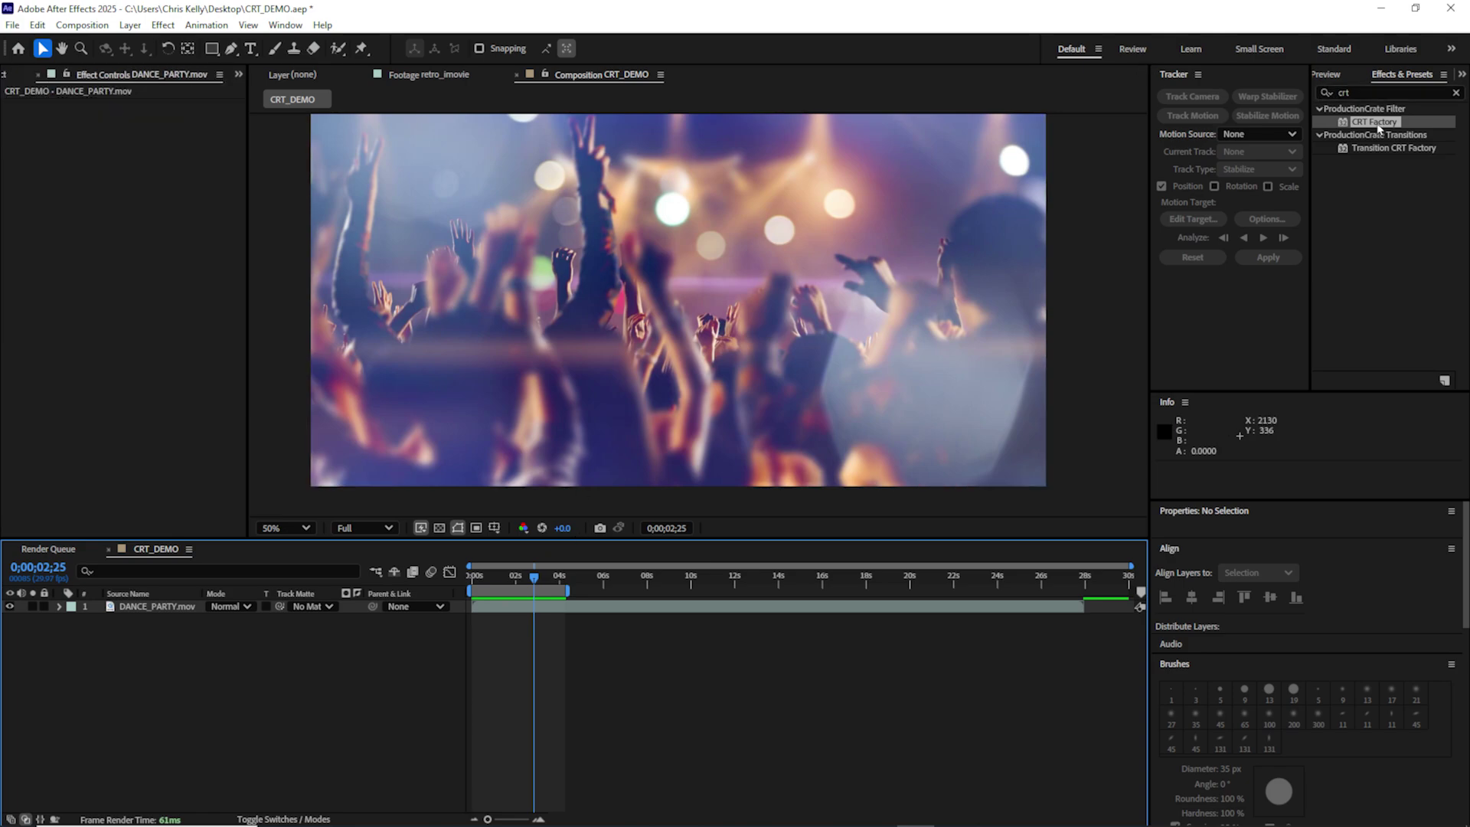
left_click_drag(1376, 123, 567, 206)
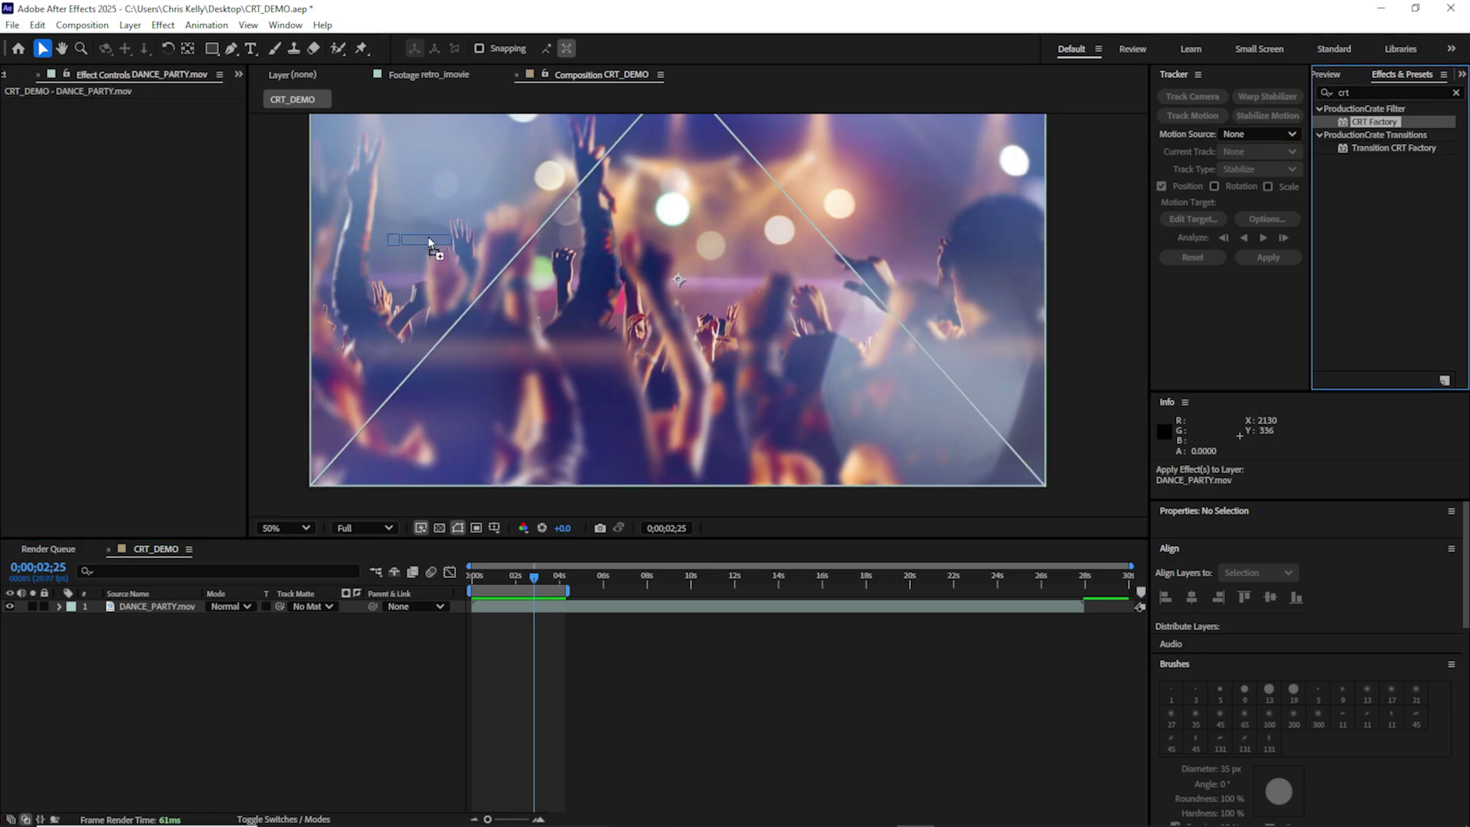
left_click_drag(426, 266, 432, 288)
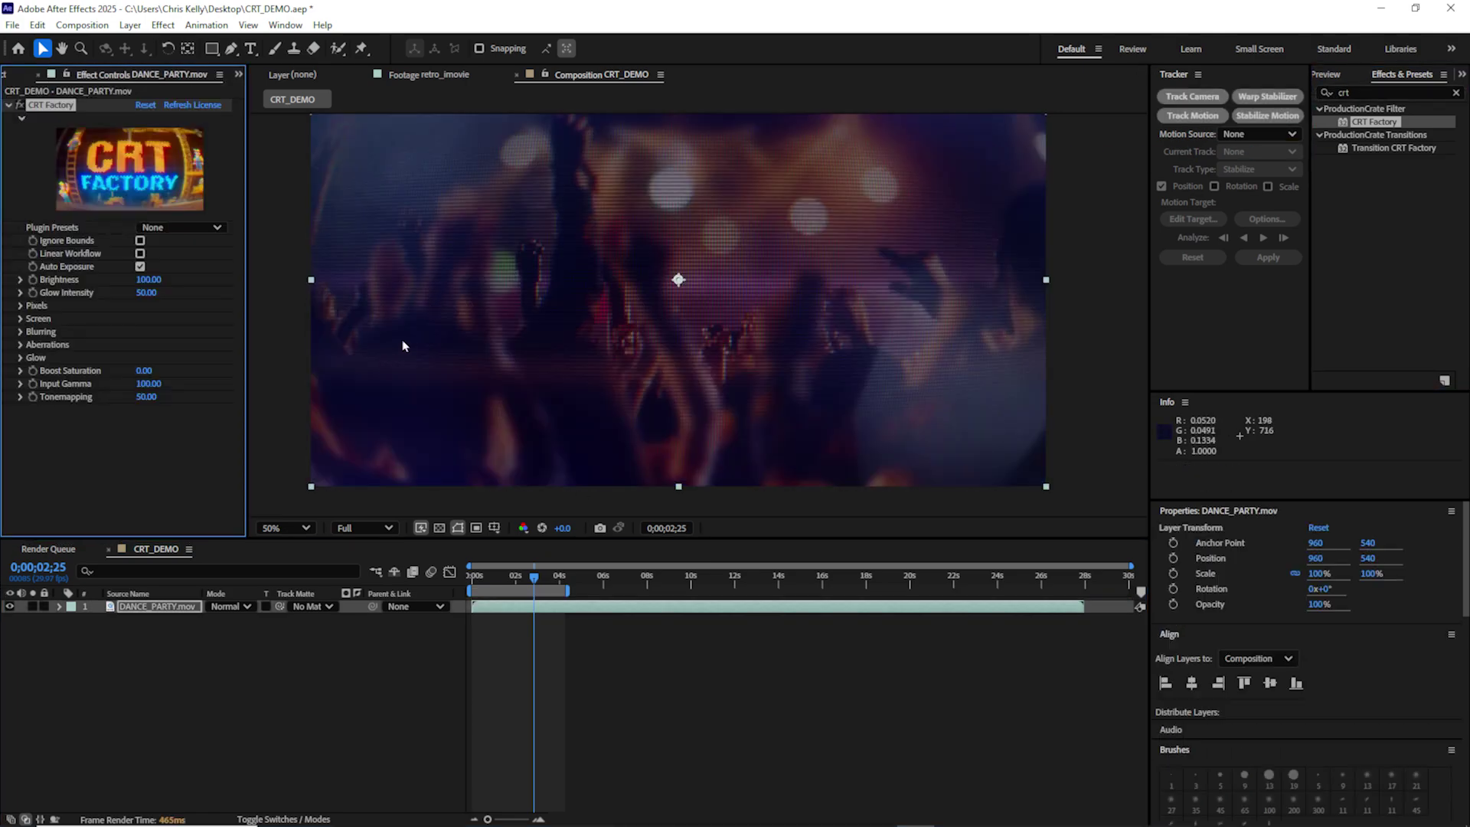
key("ctrl+z")
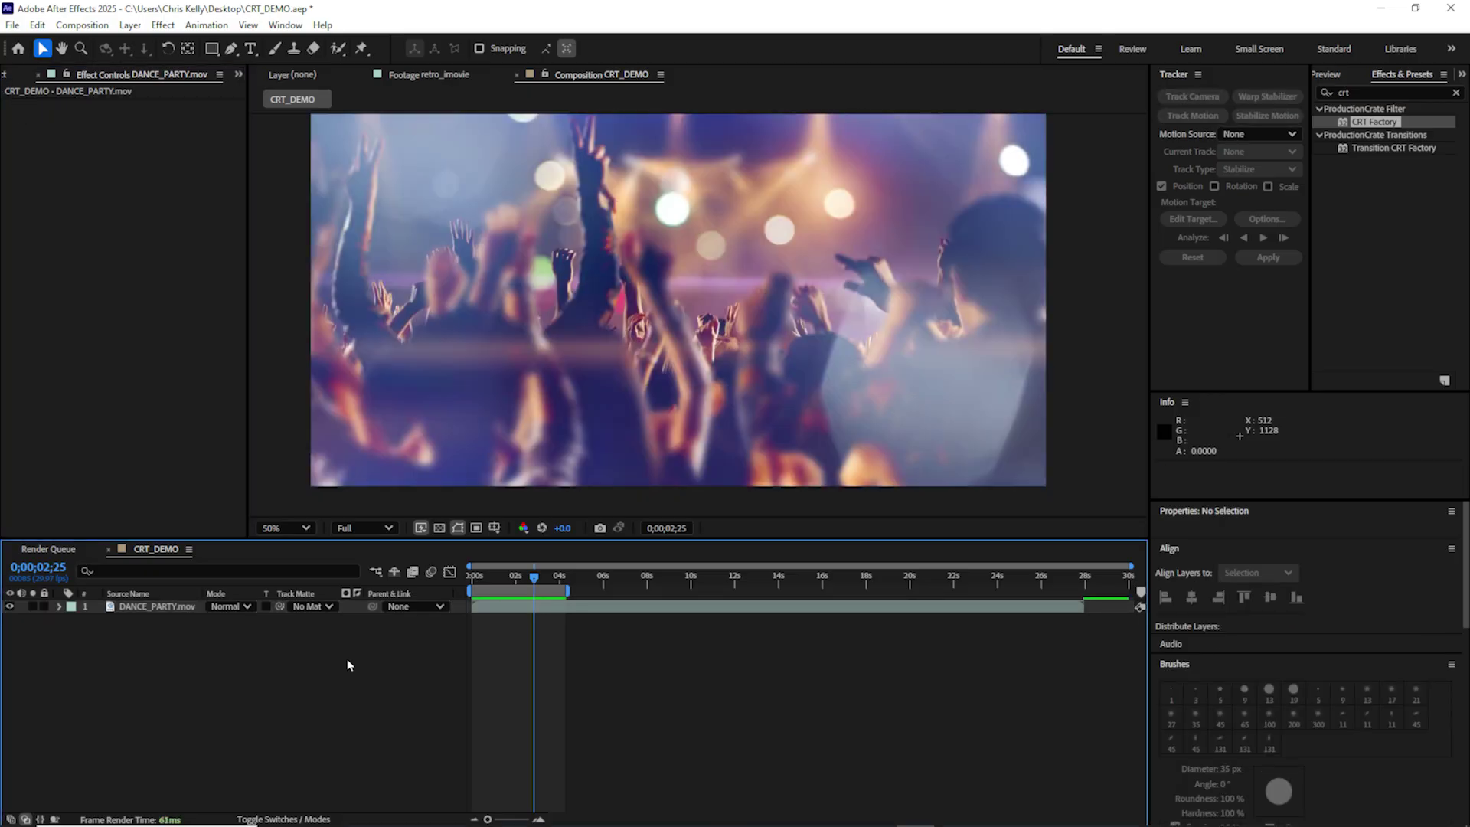
Add an adjustment layer above DANCE_PARTY.mov and apply CRT Factory to it.
key("ctrl+alt+y")
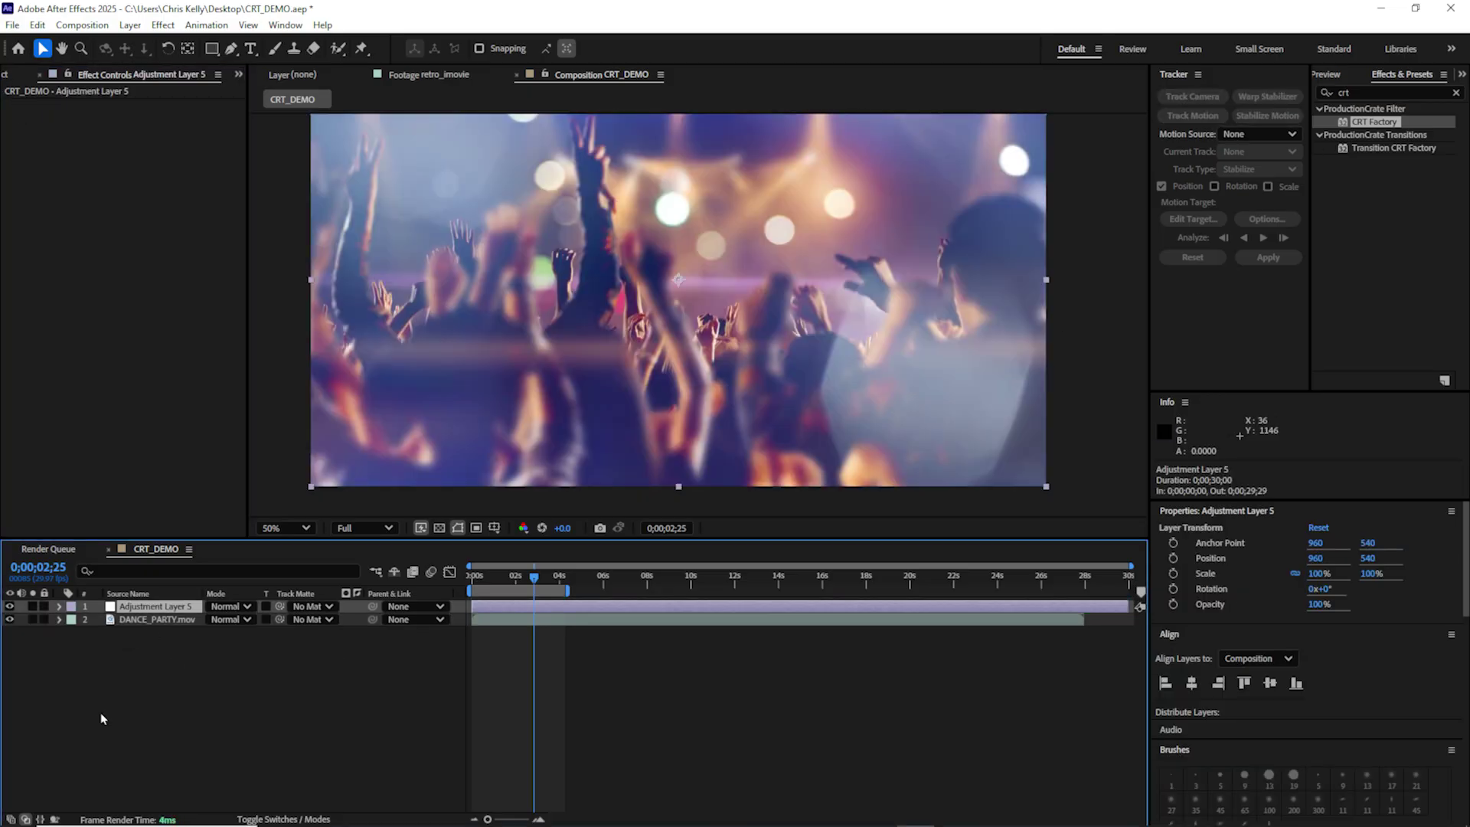
left_click_drag(1361, 119, 153, 609)
left_click(232, 649)
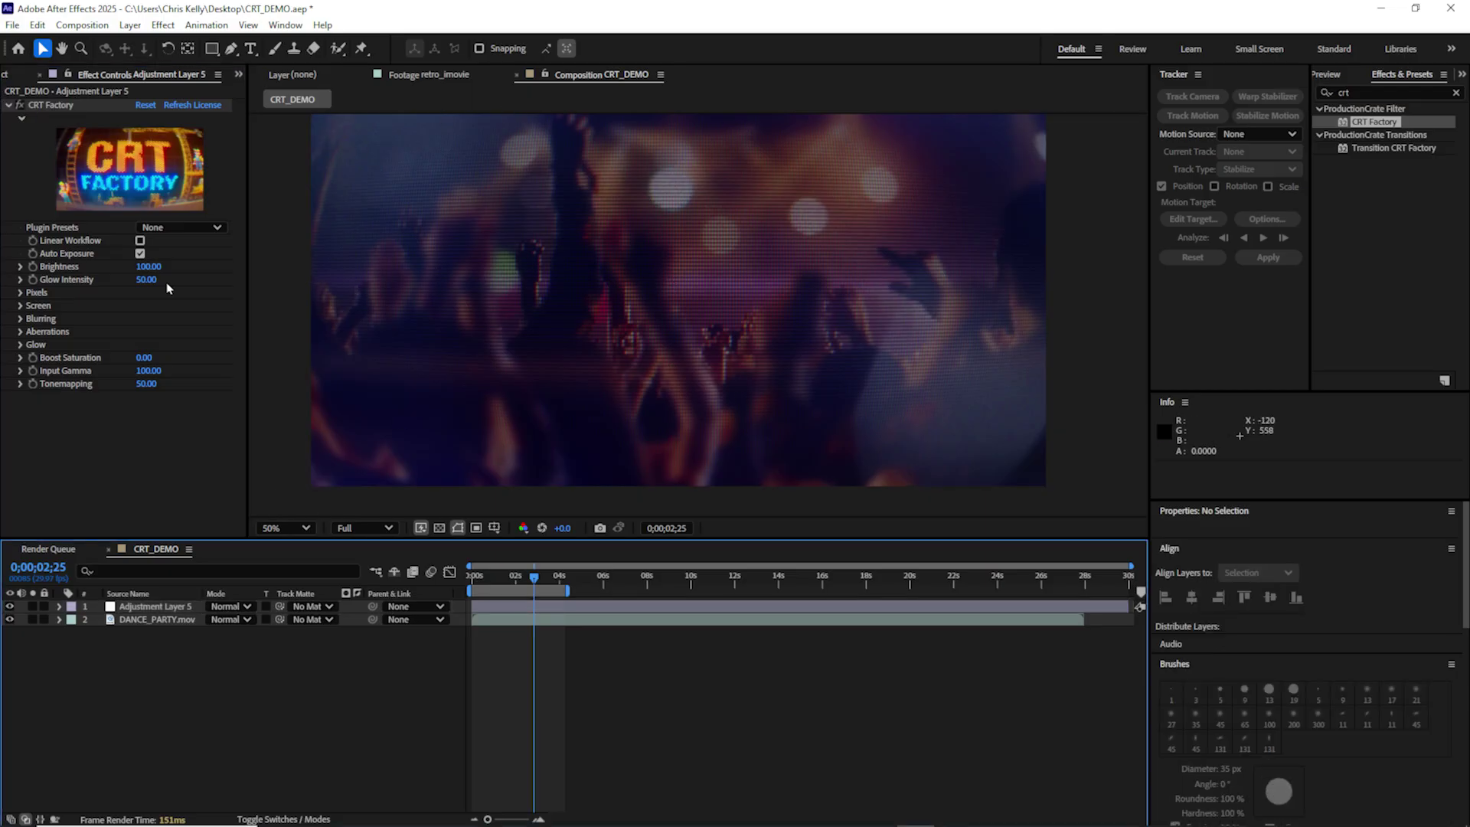
Try the Arcade preset on the adjustment layer with the bulge center near the middle of the frame.
left_click(203, 229)
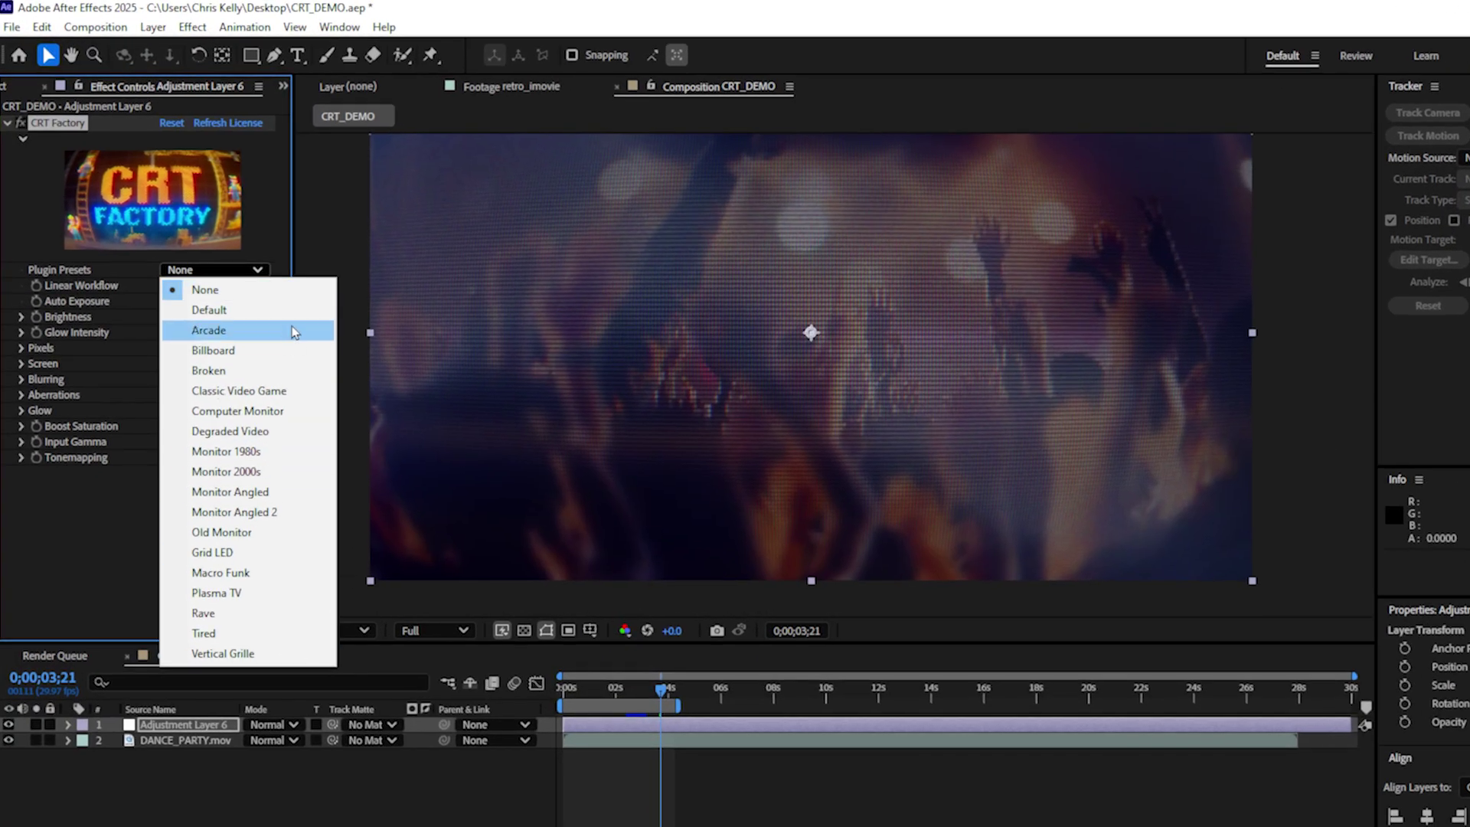
left_click(245, 278)
mouse_move(811, 332)
left_mouse_down()
mouse_move(1145, 294)
mouse_move(499, 402)
mouse_move(770, 381)
mouse_move(666, 301)
mouse_move(577, 312)
mouse_move(540, 426)
mouse_move(906, 376)
mouse_move(1099, 286)
mouse_move(825, 329)
left_mouse_up()
Try the Degraded Video preset and preview it on the dance footage from the start of the timeline.
left_click(215, 269)
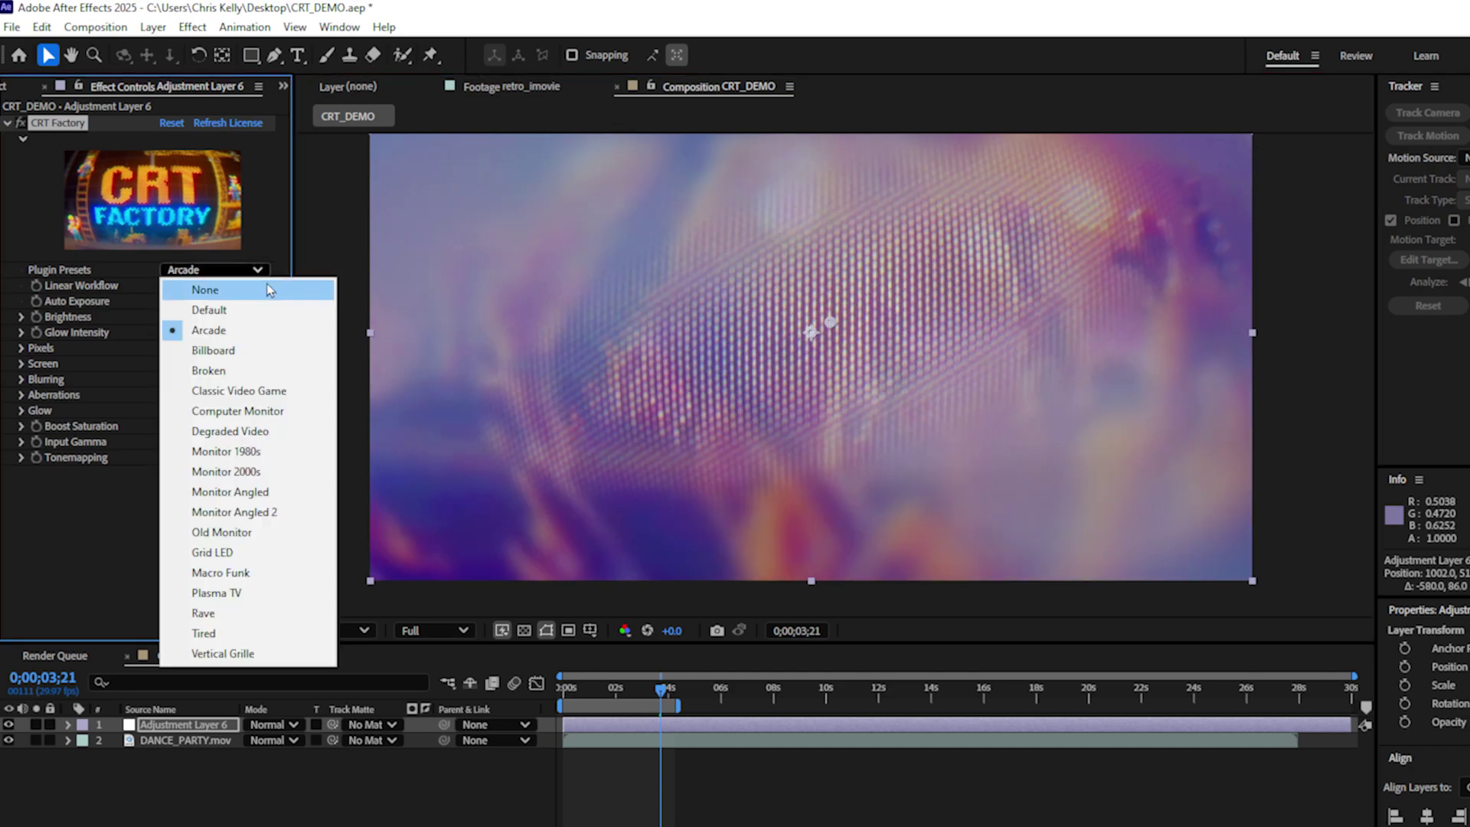
left_click(295, 430)
left_click_drag(577, 703, 553, 697)
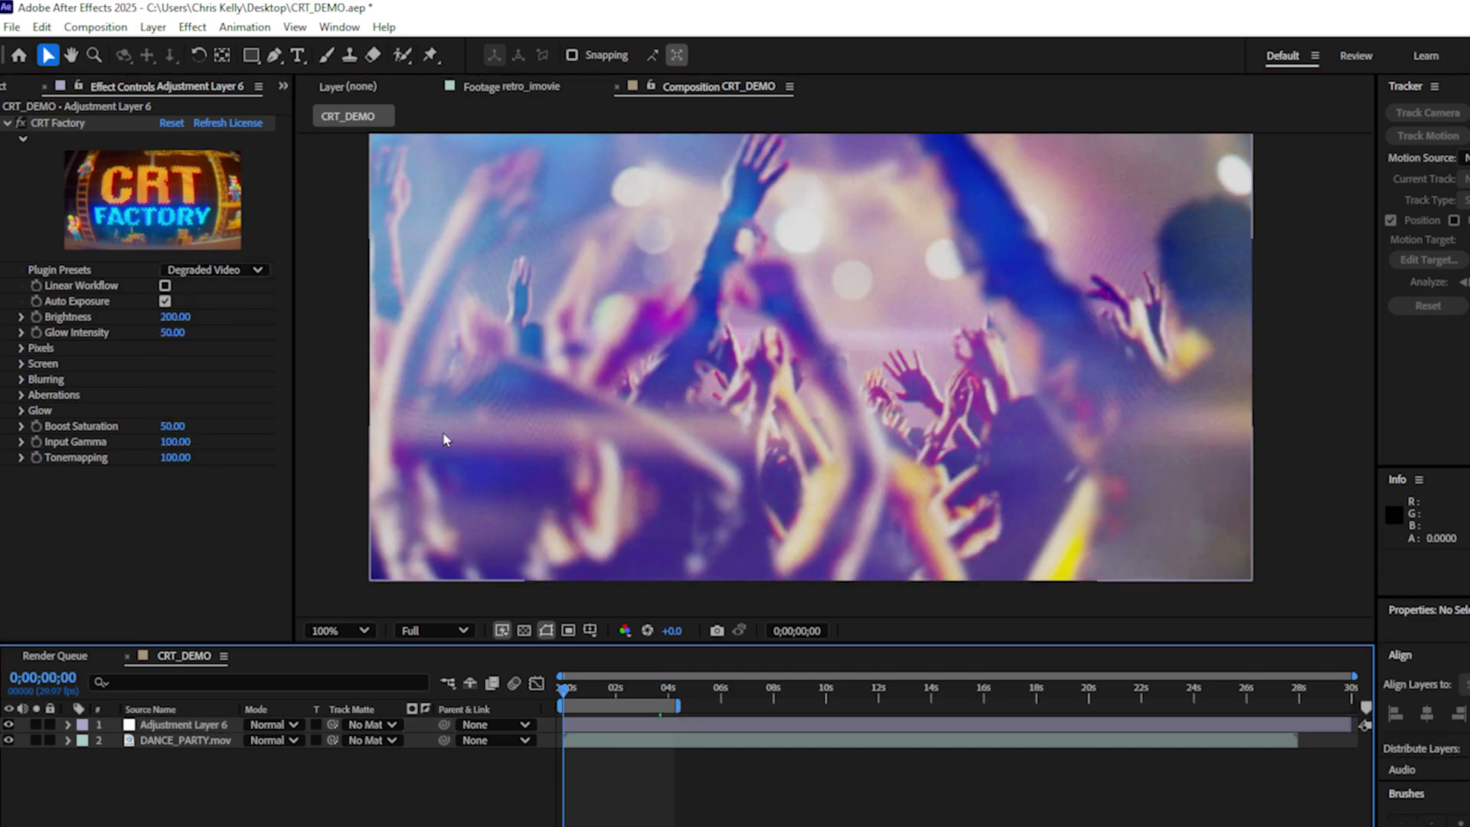
scroll(442, 432, "up", 1)
left_click_drag(444, 436, 868, 355)
scroll(589, 186, "down", 2)
left_click(427, 808)
key("space")
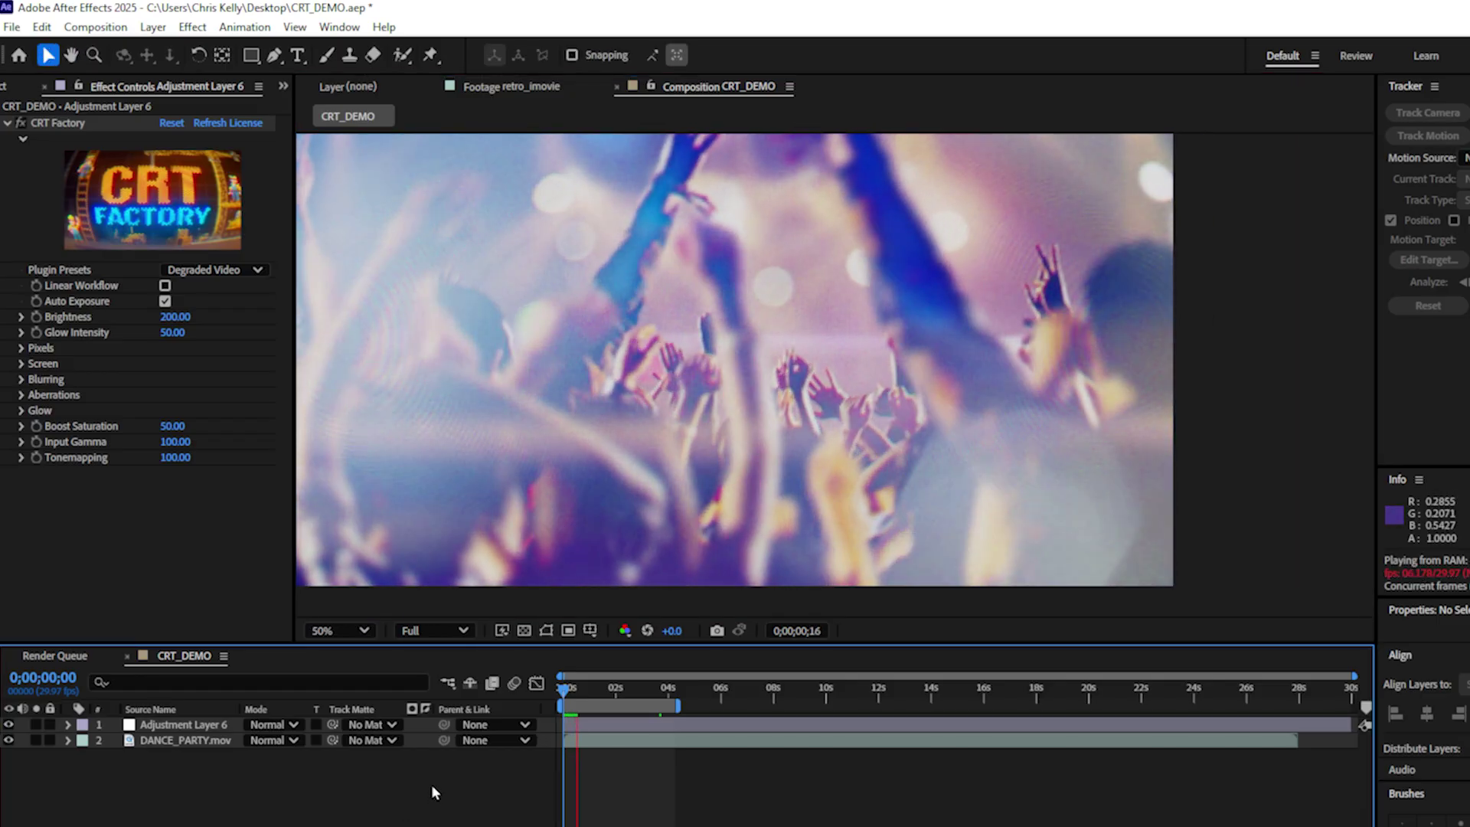
Apply the Rave preset and preview it on the dance footage from the start.
left_click(253, 270)
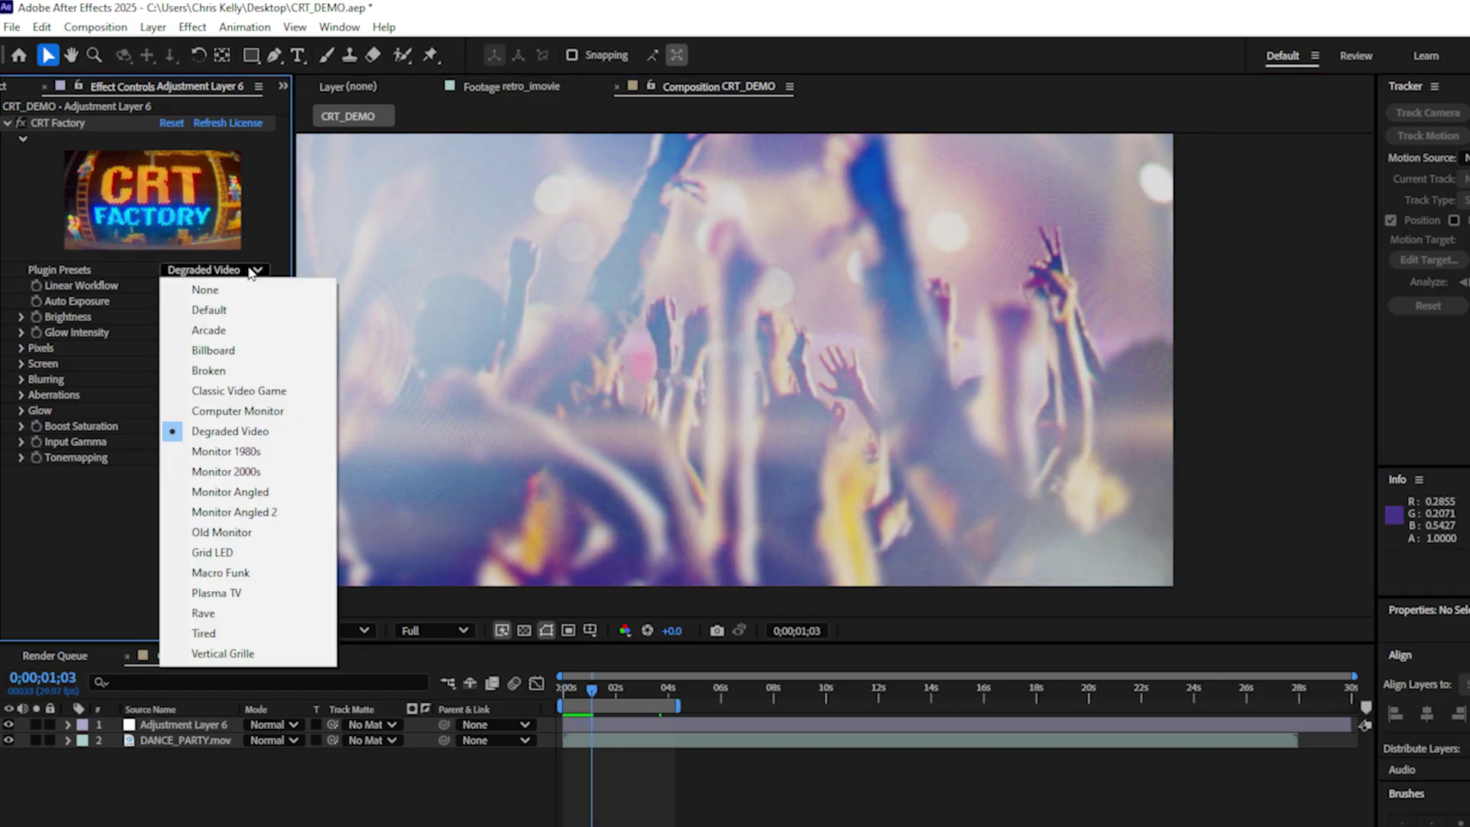
left_click(203, 613)
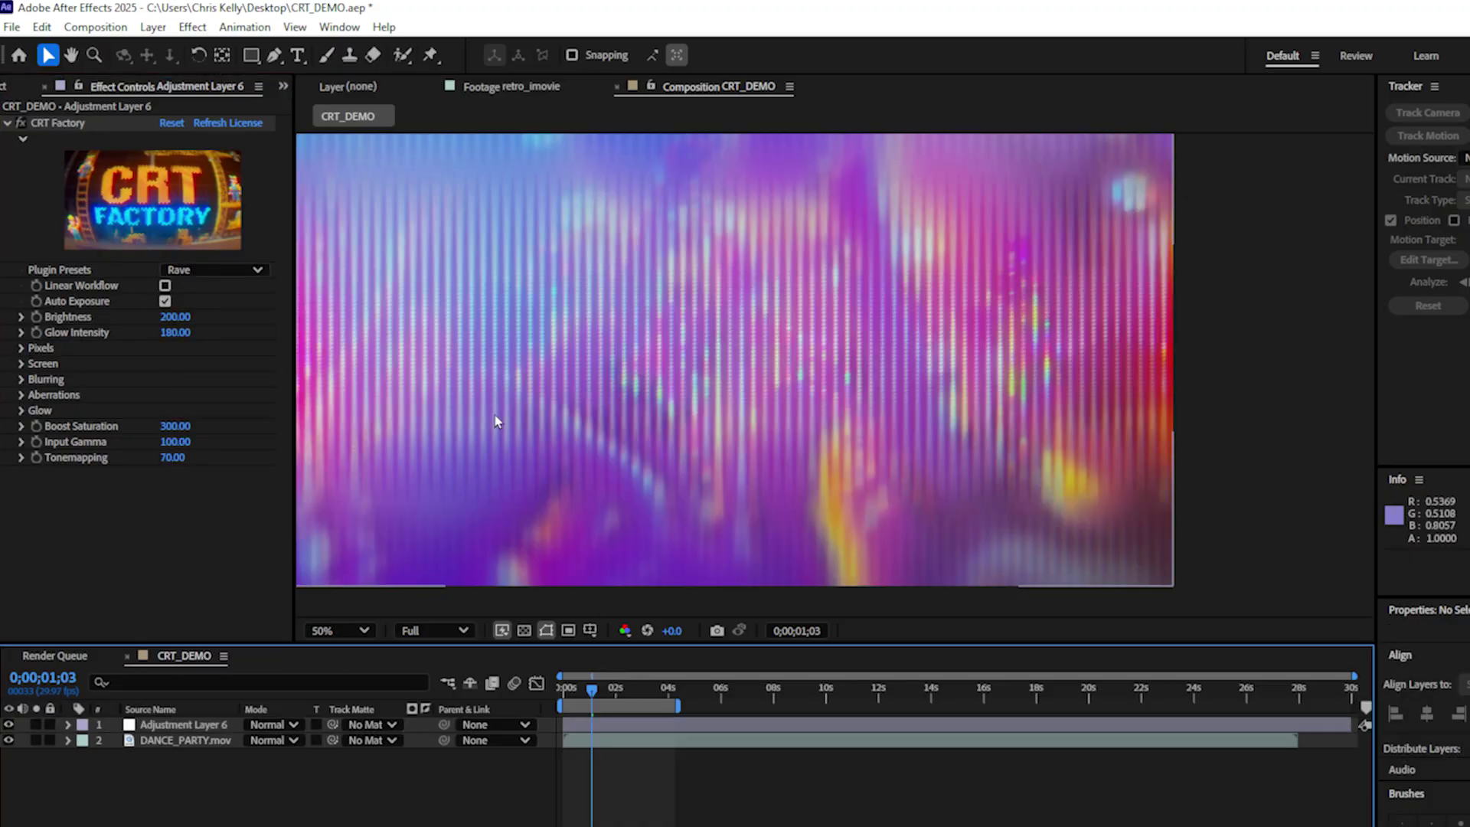
left_click(459, 812)
key("Home")
key("space")
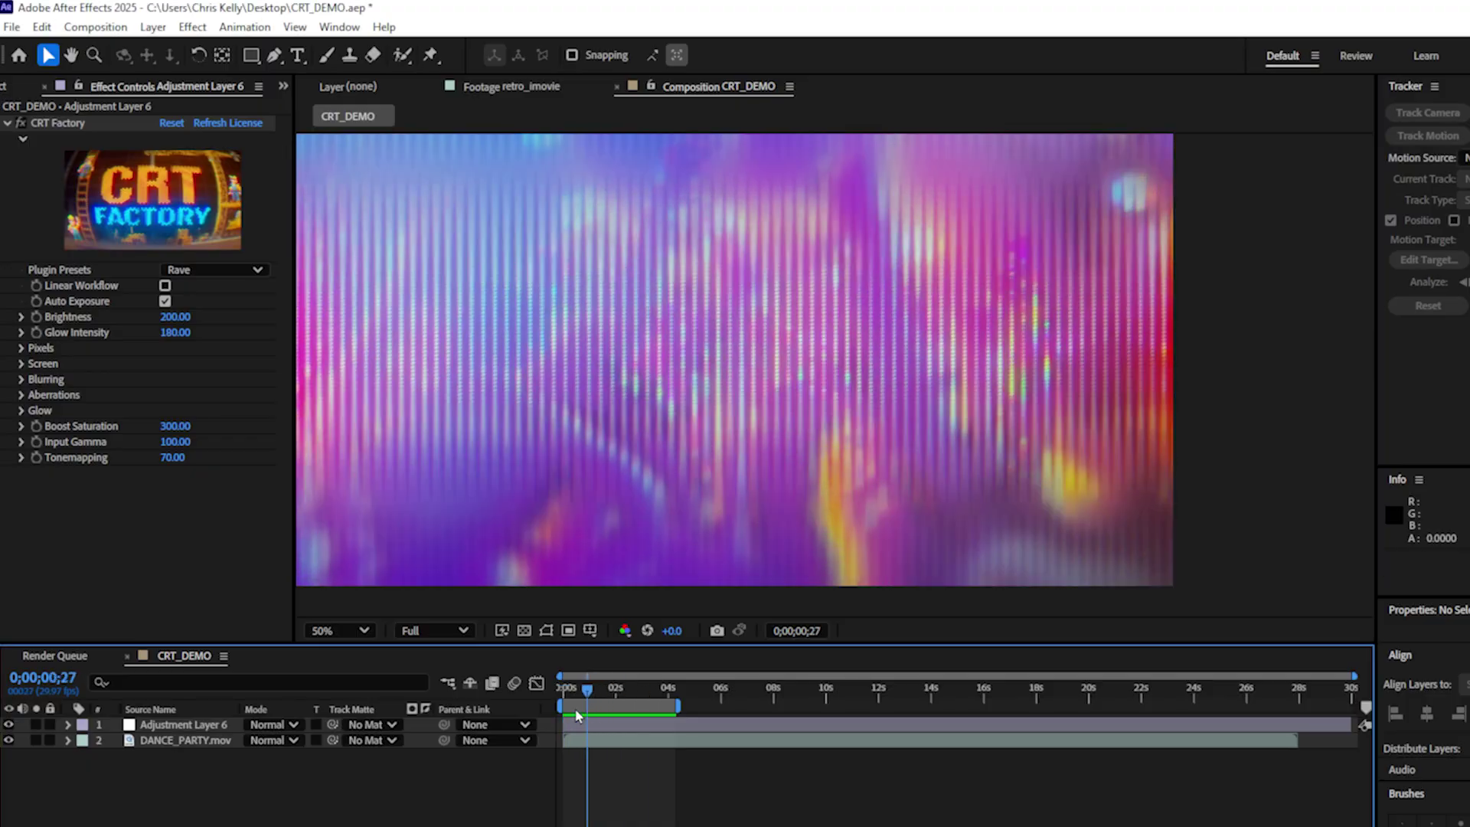
key("space")
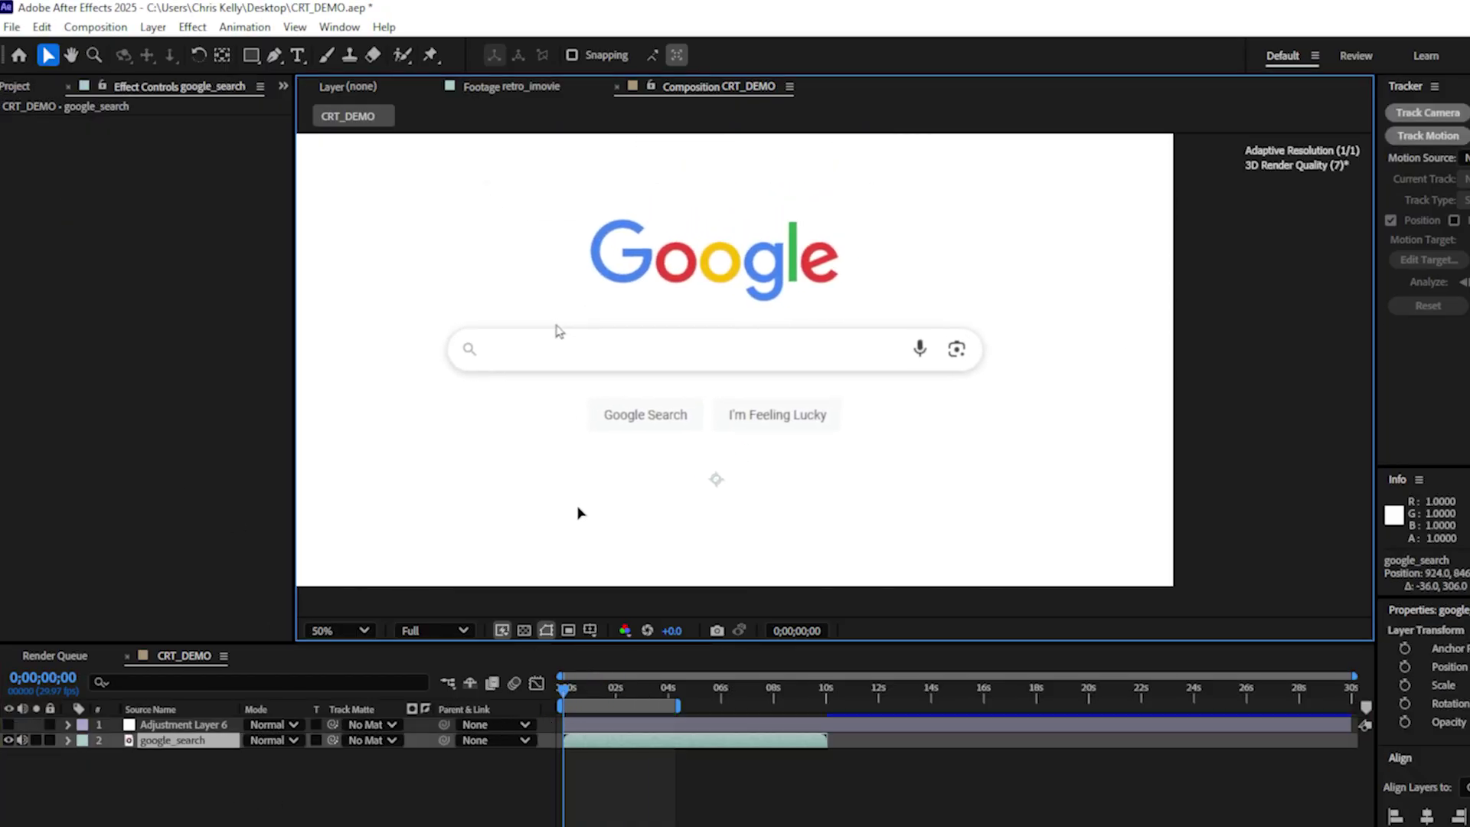
Show the adjustment layer over google_search and apply the Monitor Angled preset with the Bulge Center at 432.5, 596.2.
left_click(8, 725)
left_click(184, 724)
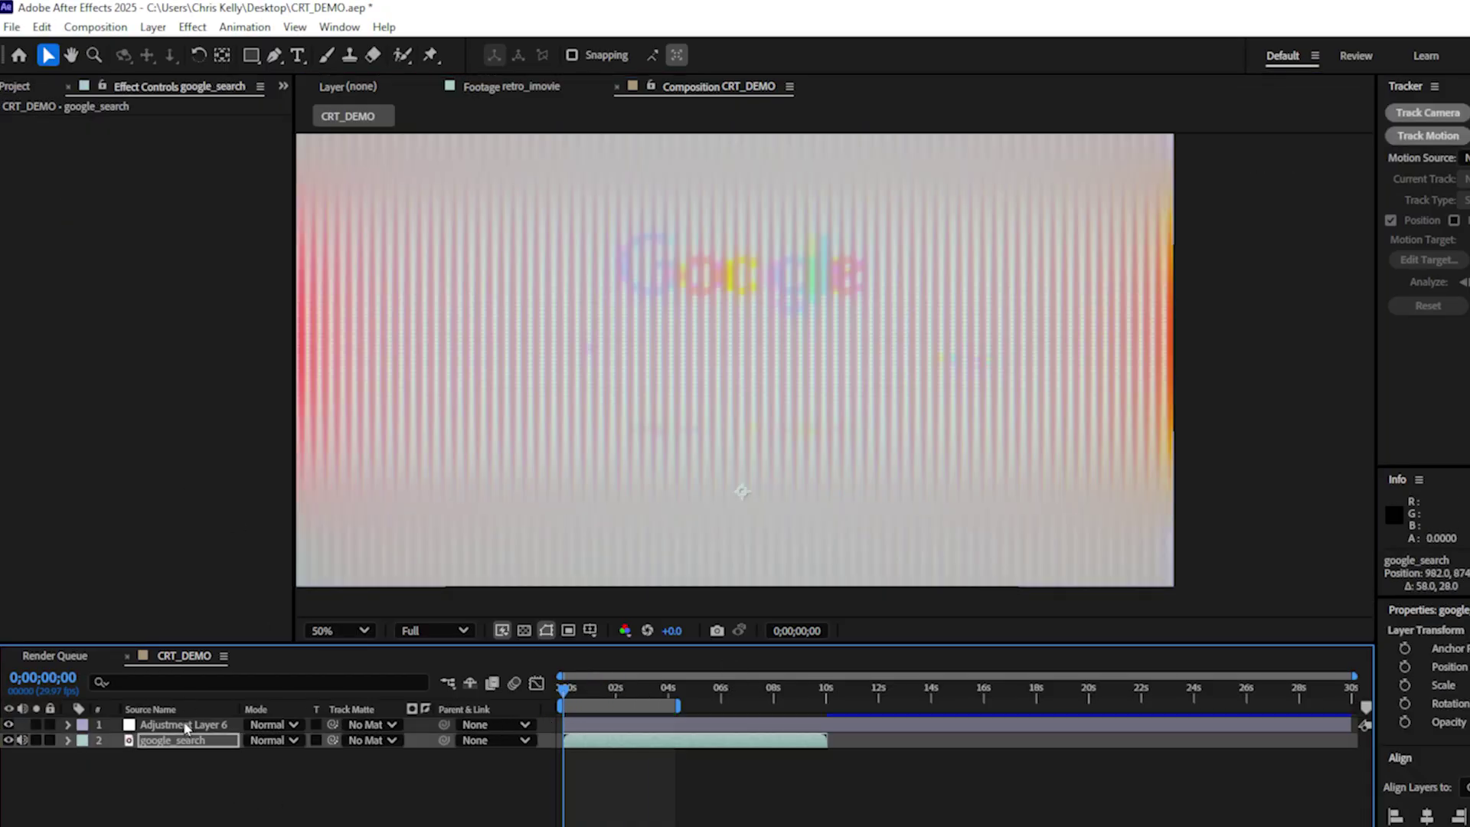
left_click(229, 270)
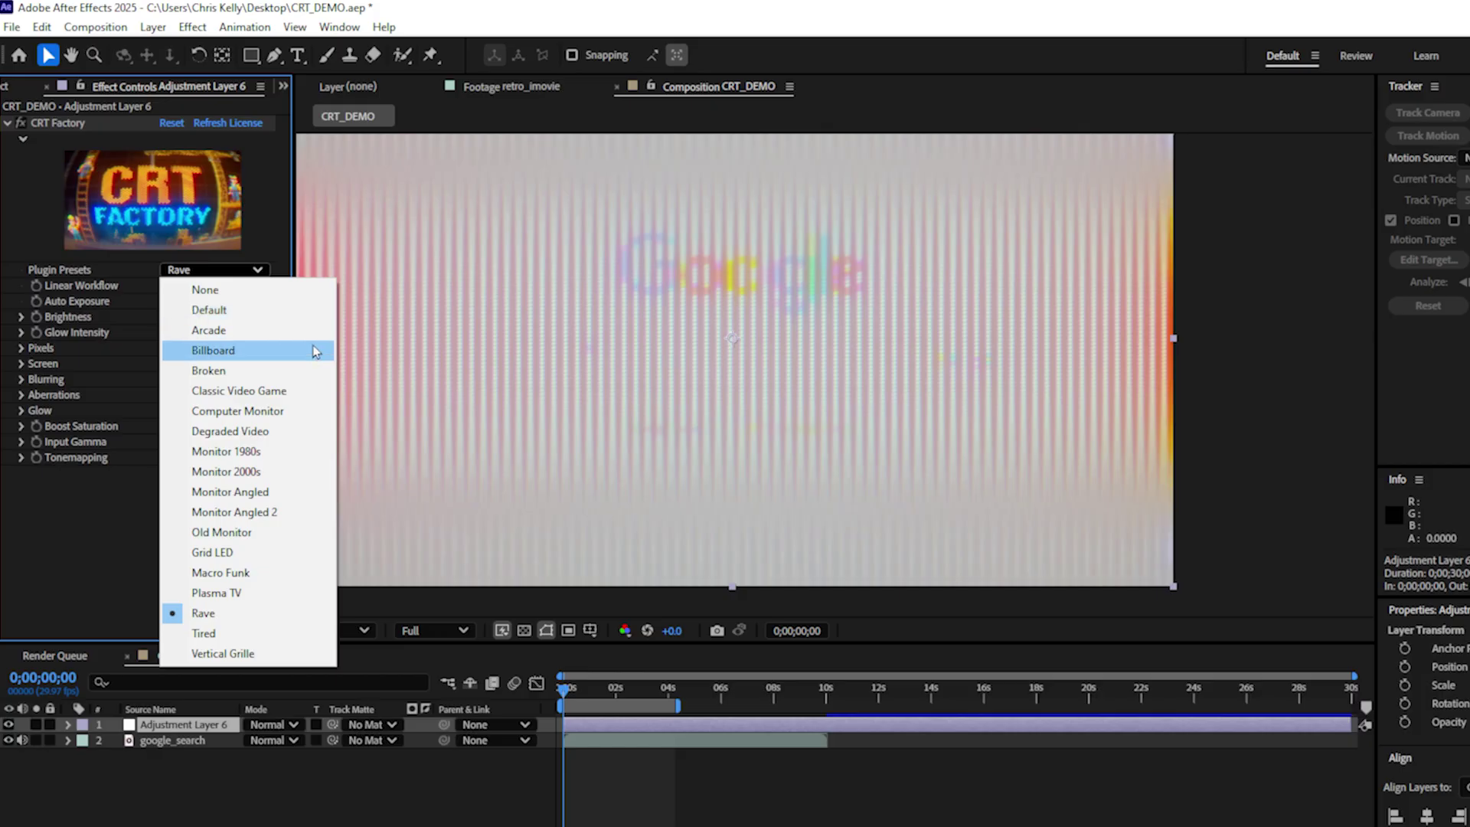
left_click(304, 498)
left_click_drag(510, 176, 480, 369)
Set the Pixels Block Size to 2, the Brightness to 227 and the Tonemapping to 97.
left_click(21, 349)
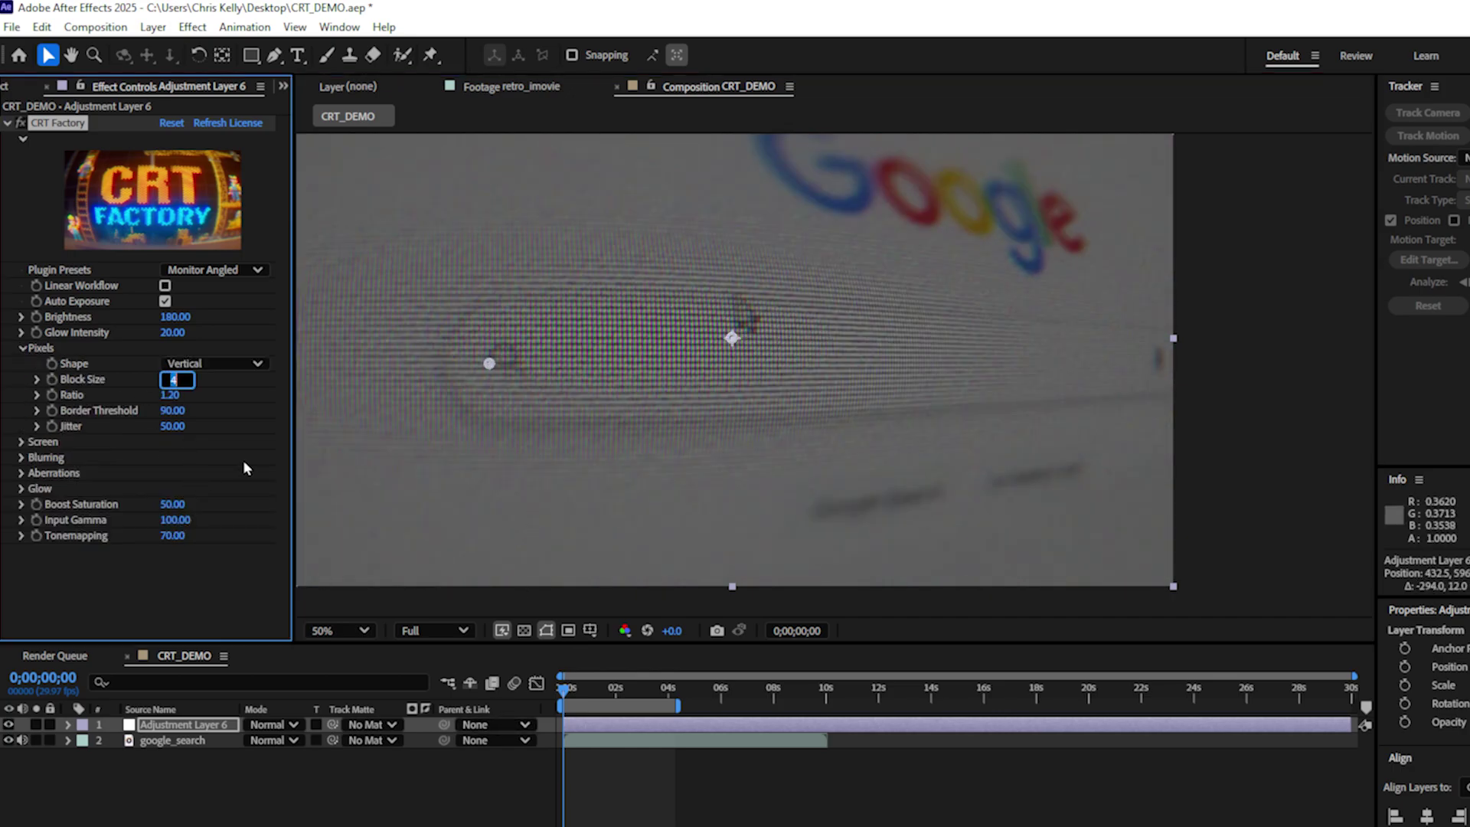
type("2")
key("Return")
left_click_drag(161, 316, 197, 316)
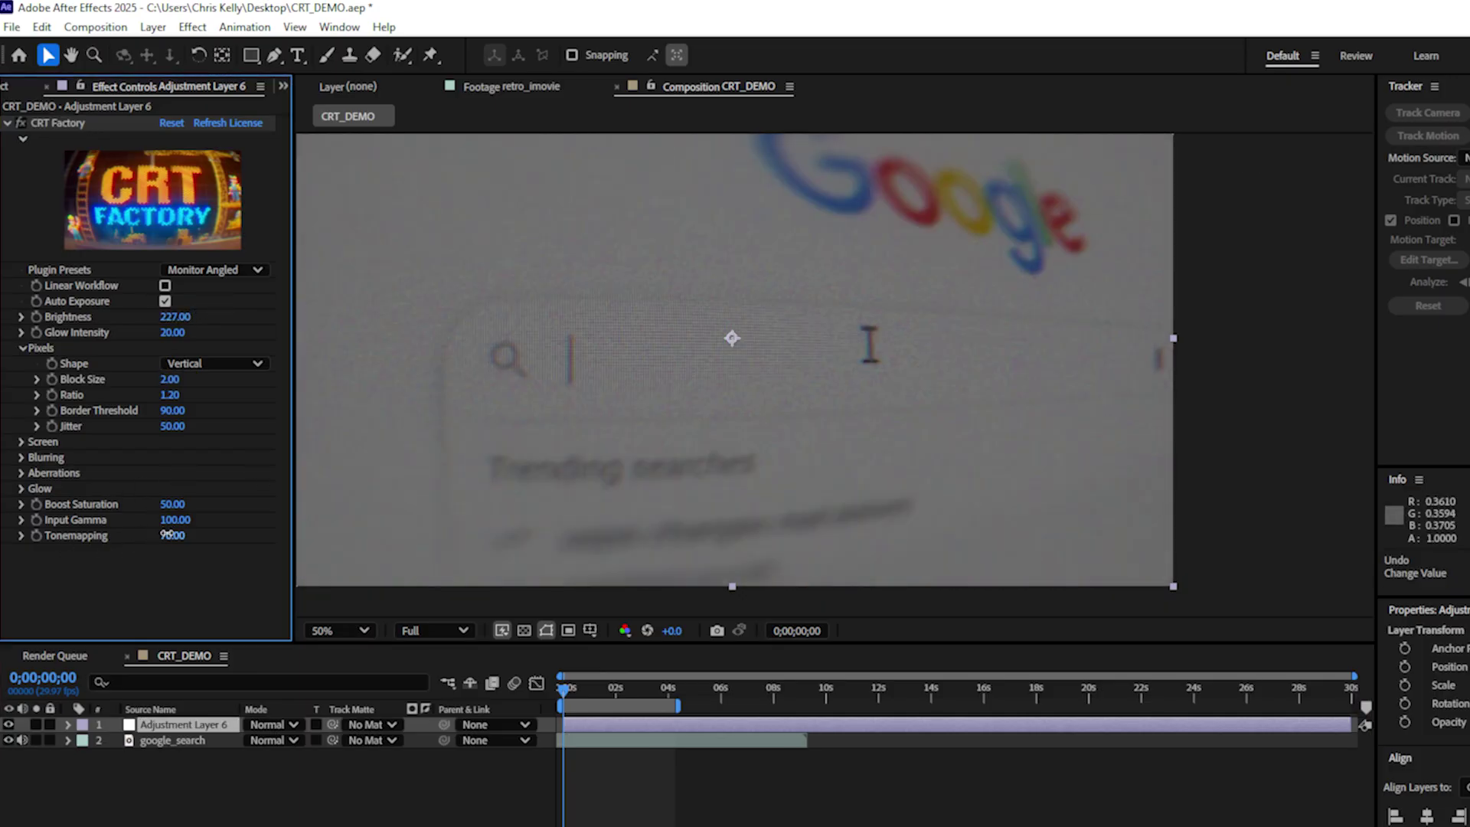
left_click_drag(170, 535, 185, 525)
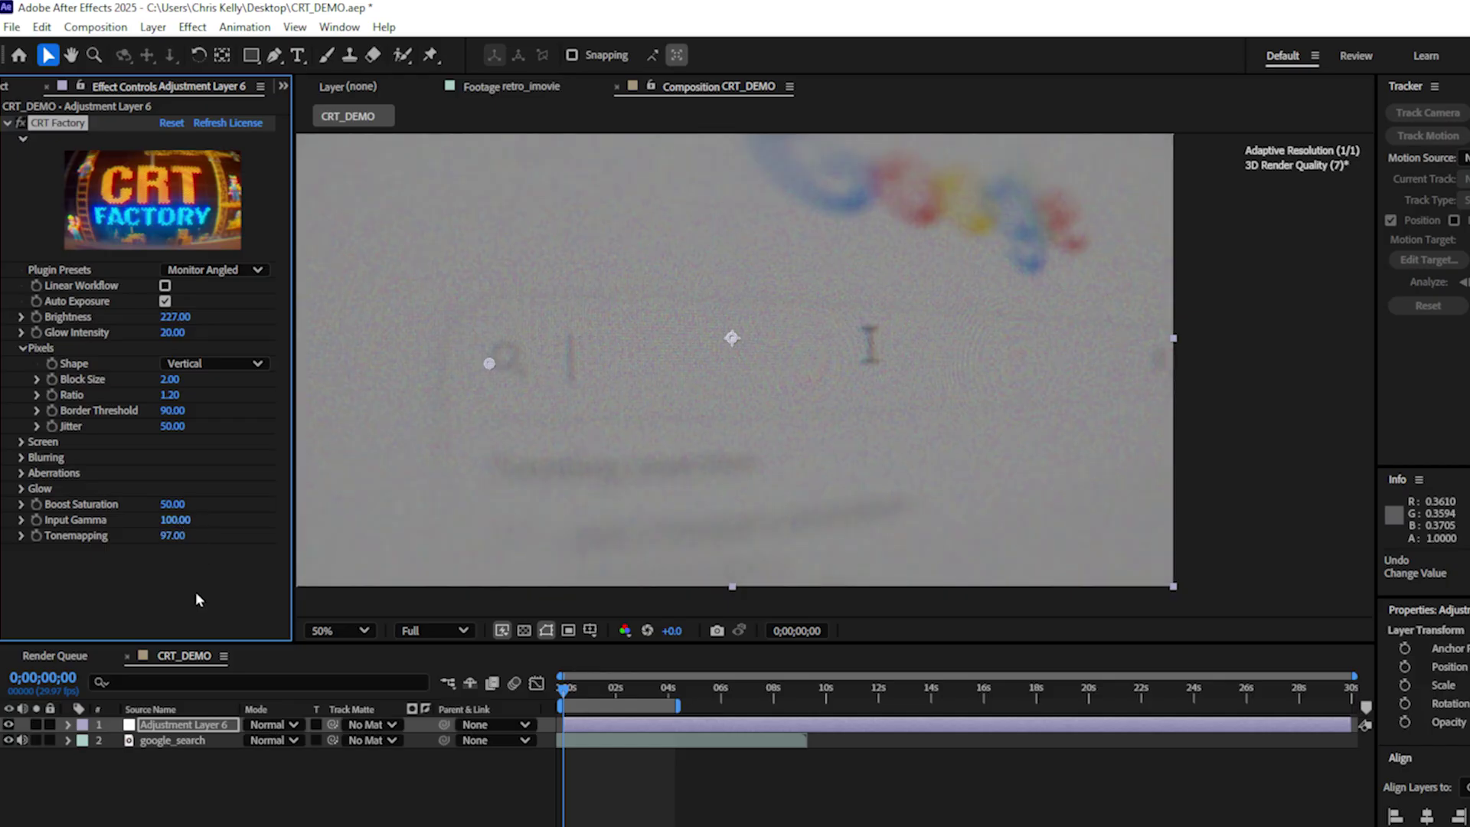
Keyframe the Bulge Center at the start and, moved slightly right along the search text, at 0;00;04;10, and preview the animation.
left_click(21, 442)
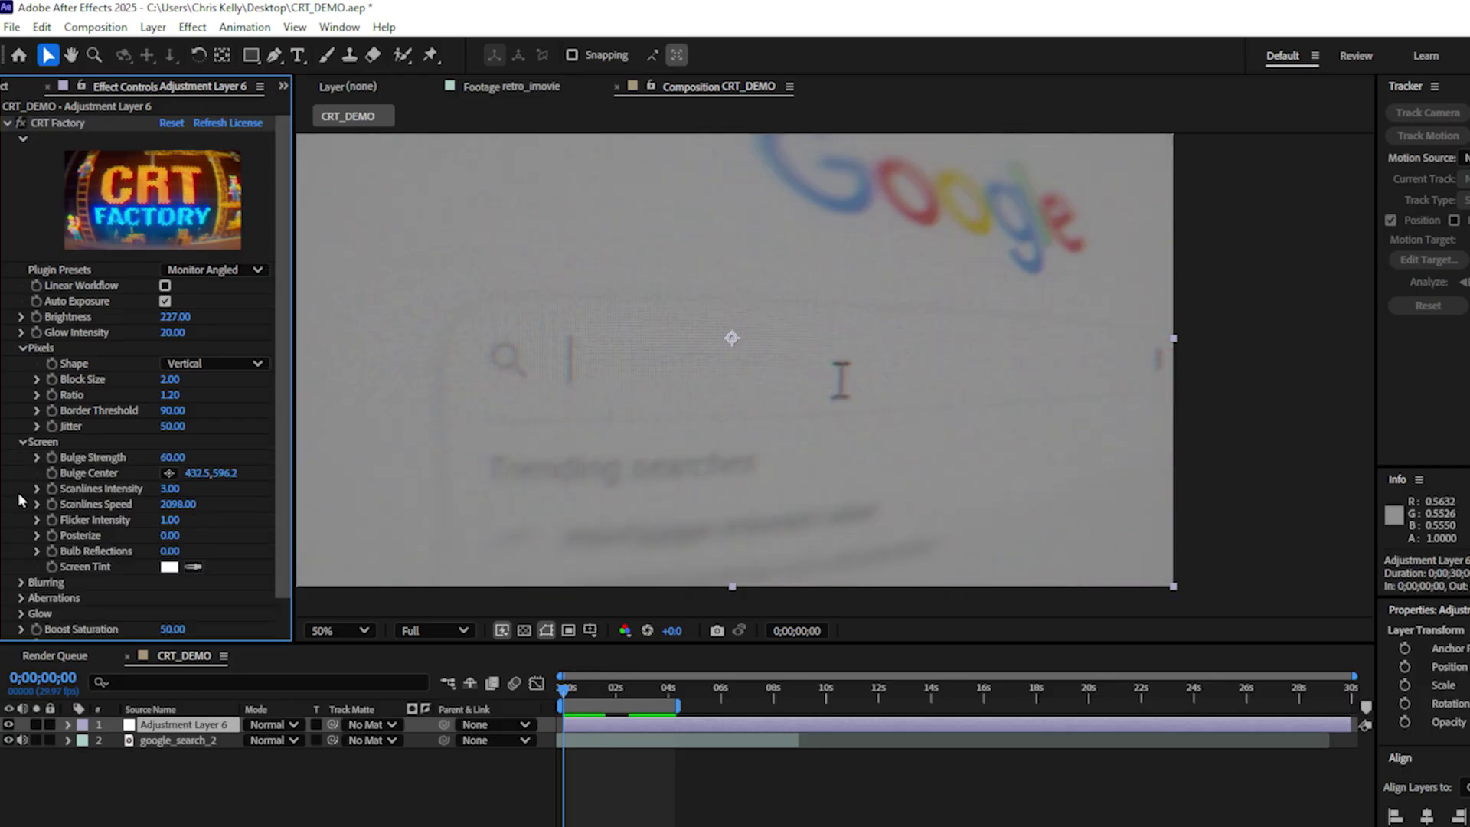
left_click(84, 473)
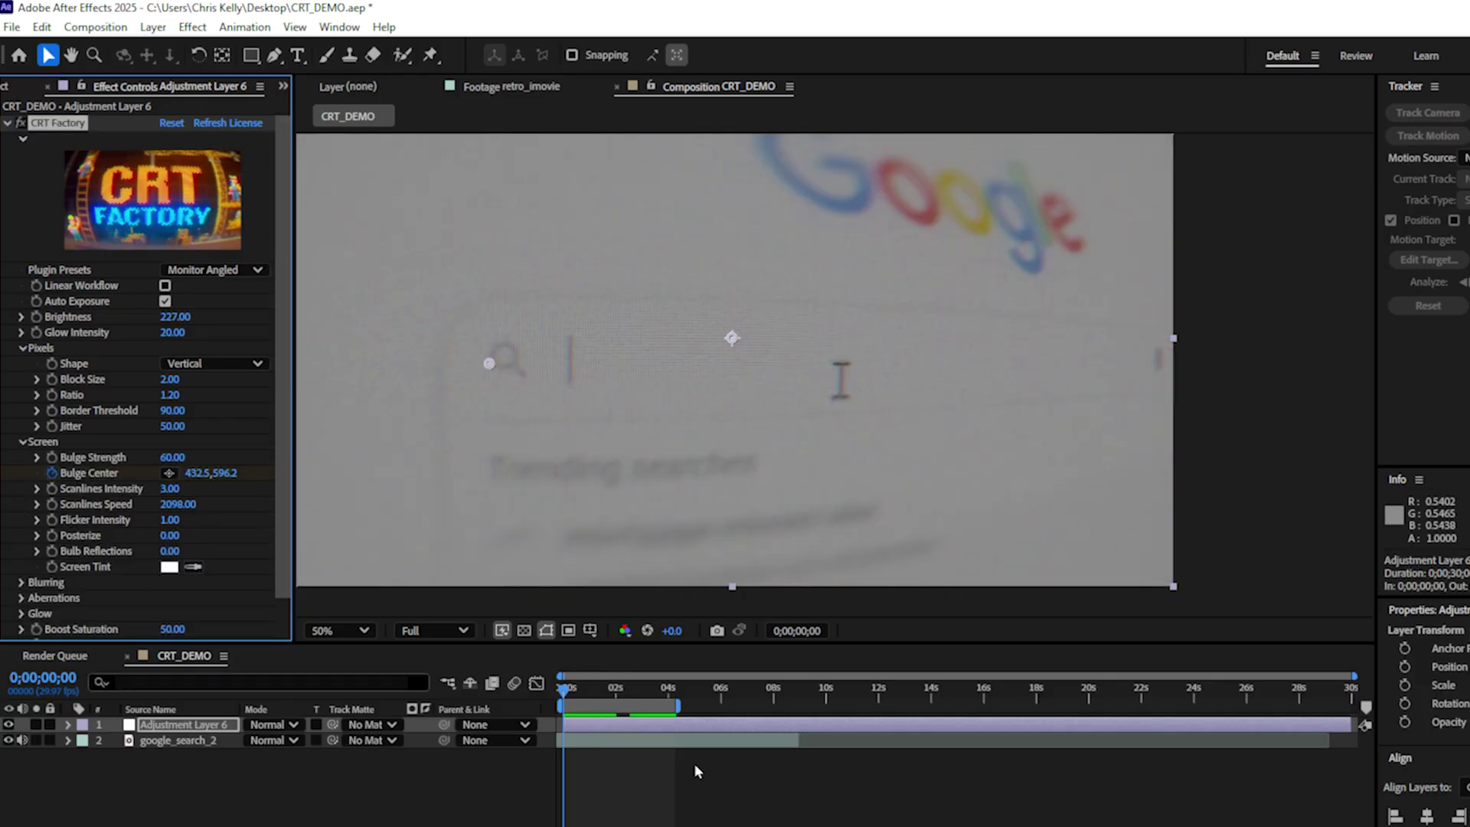
left_click(677, 701)
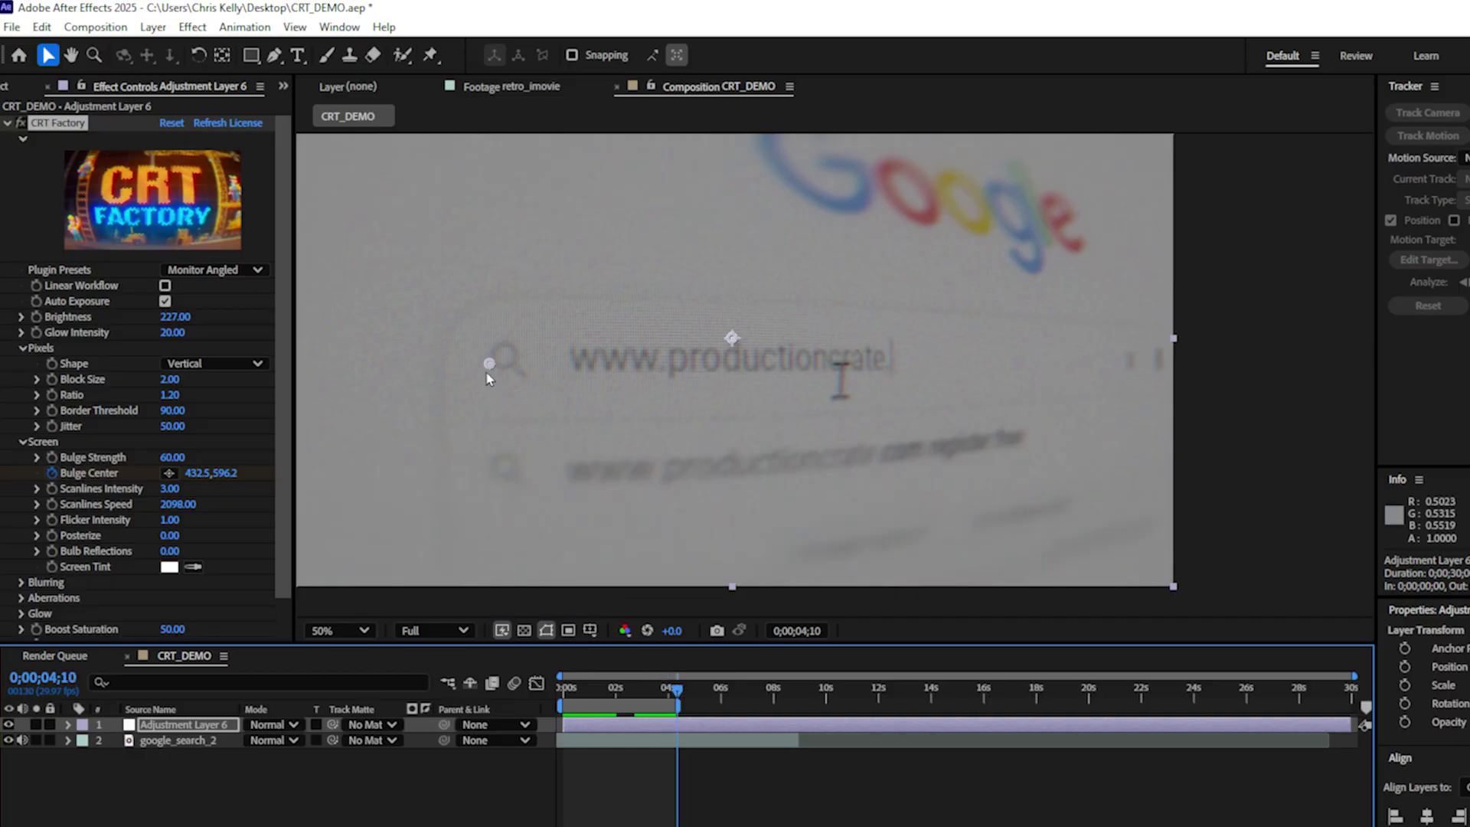
left_click_drag(490, 368, 564, 363)
key("u")
key("space")
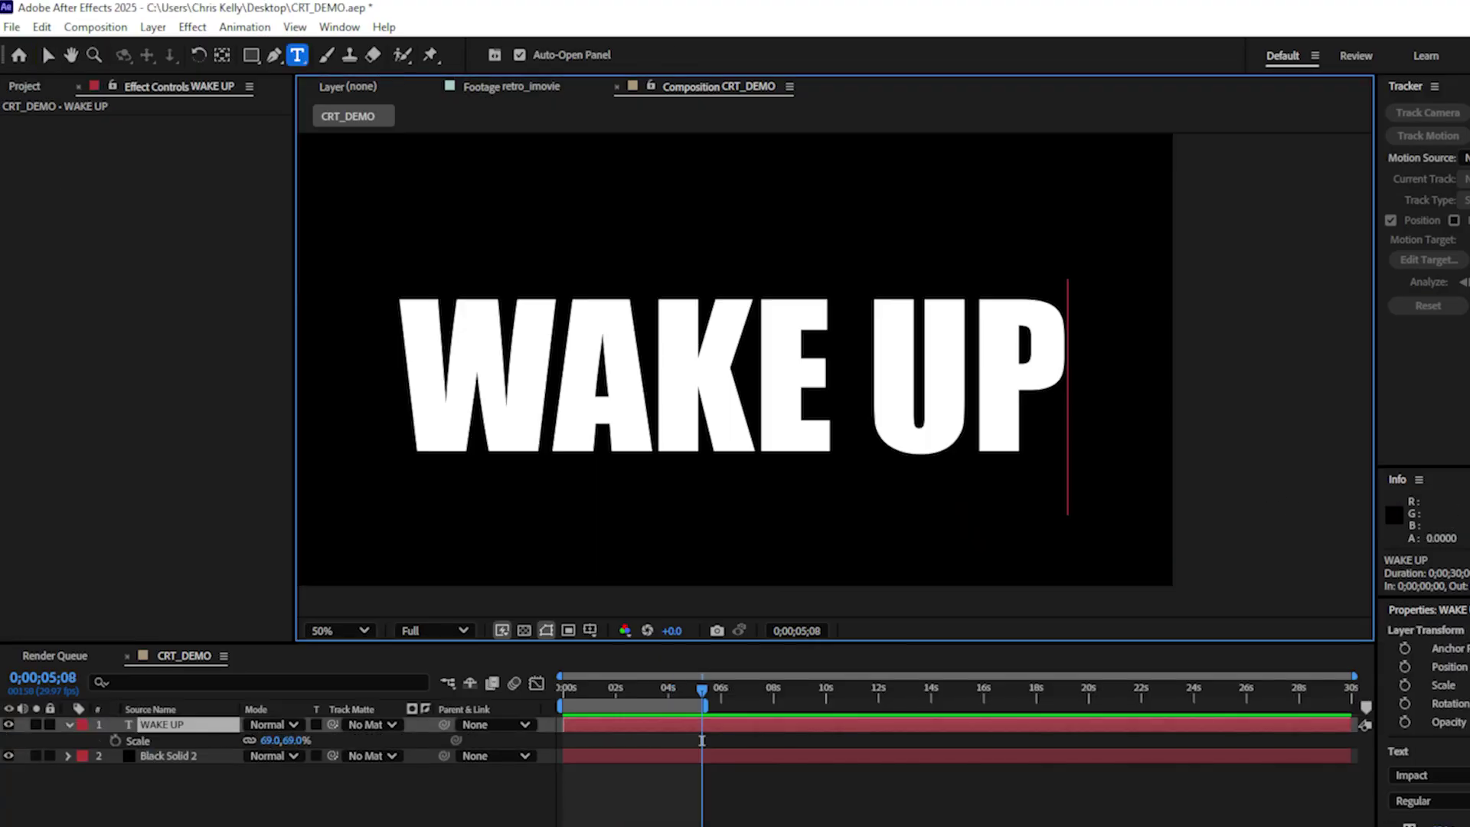
Recolour the whole WAKE UP text from white to a light red fill.
key("ctrl+a")
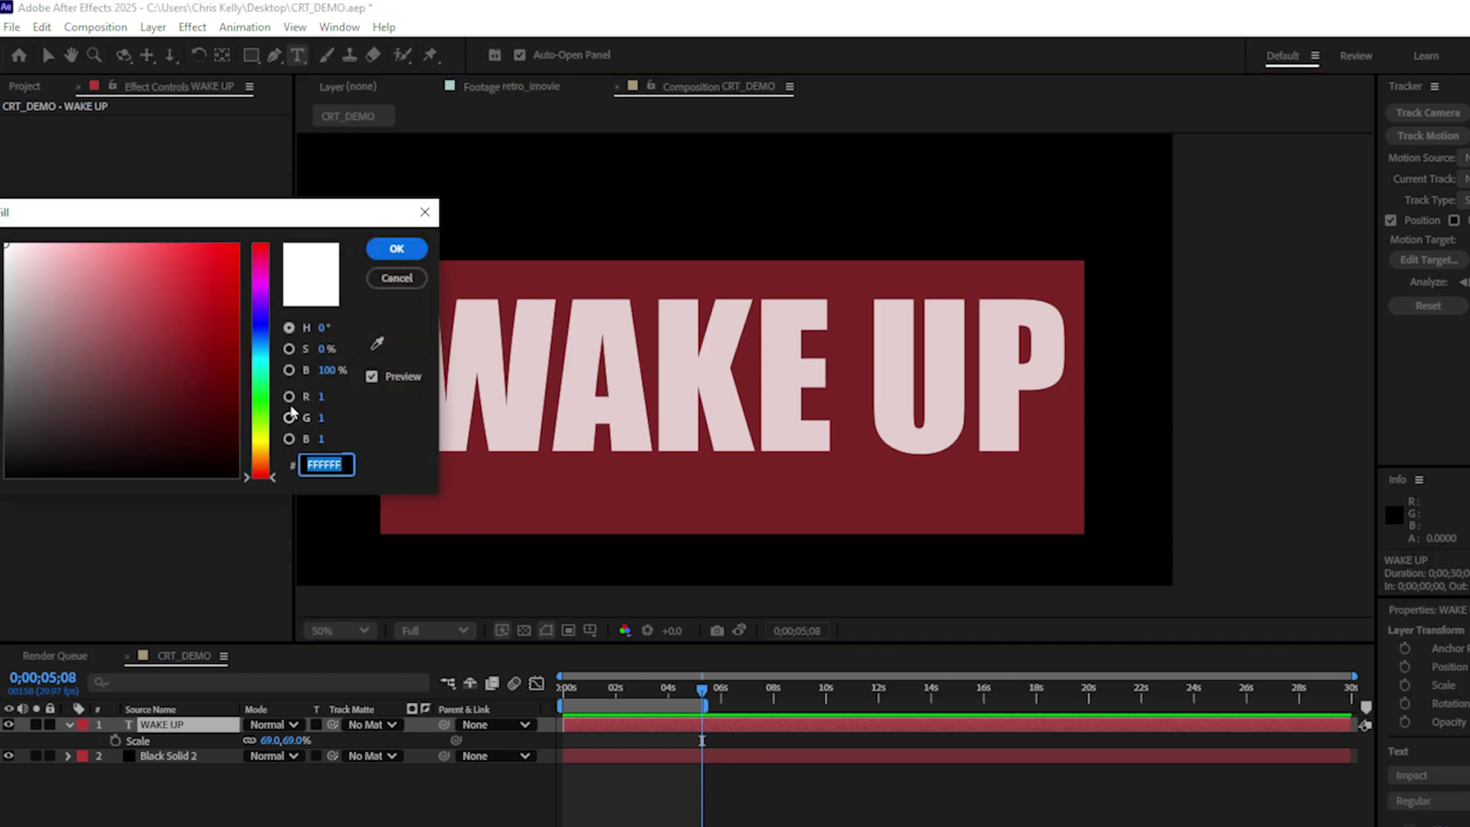
type("FF0000")
left_click_drag(338, 219, 472, 215)
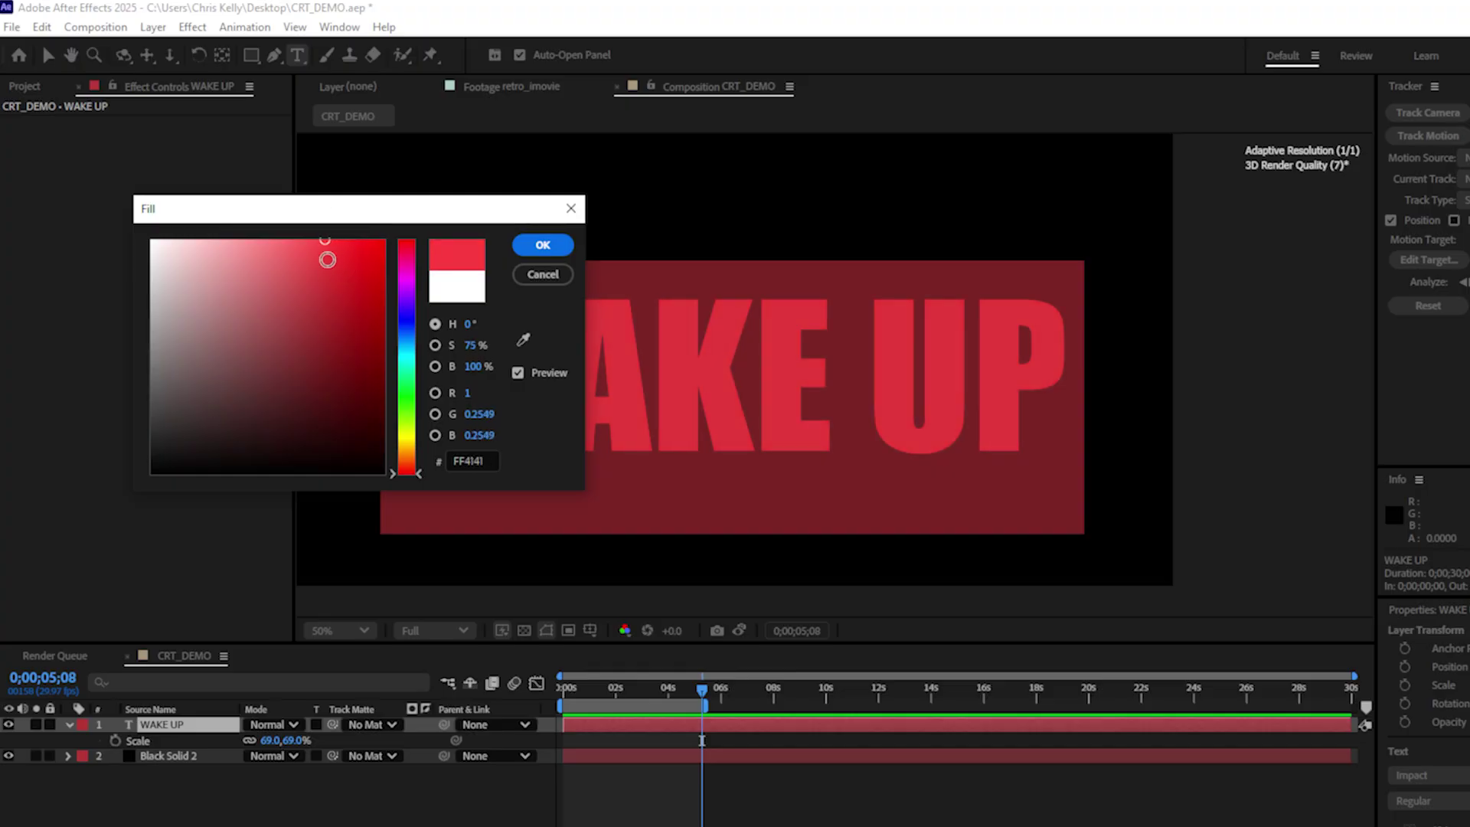
left_click_drag(324, 241, 308, 219)
left_click(543, 244)
left_click(316, 819)
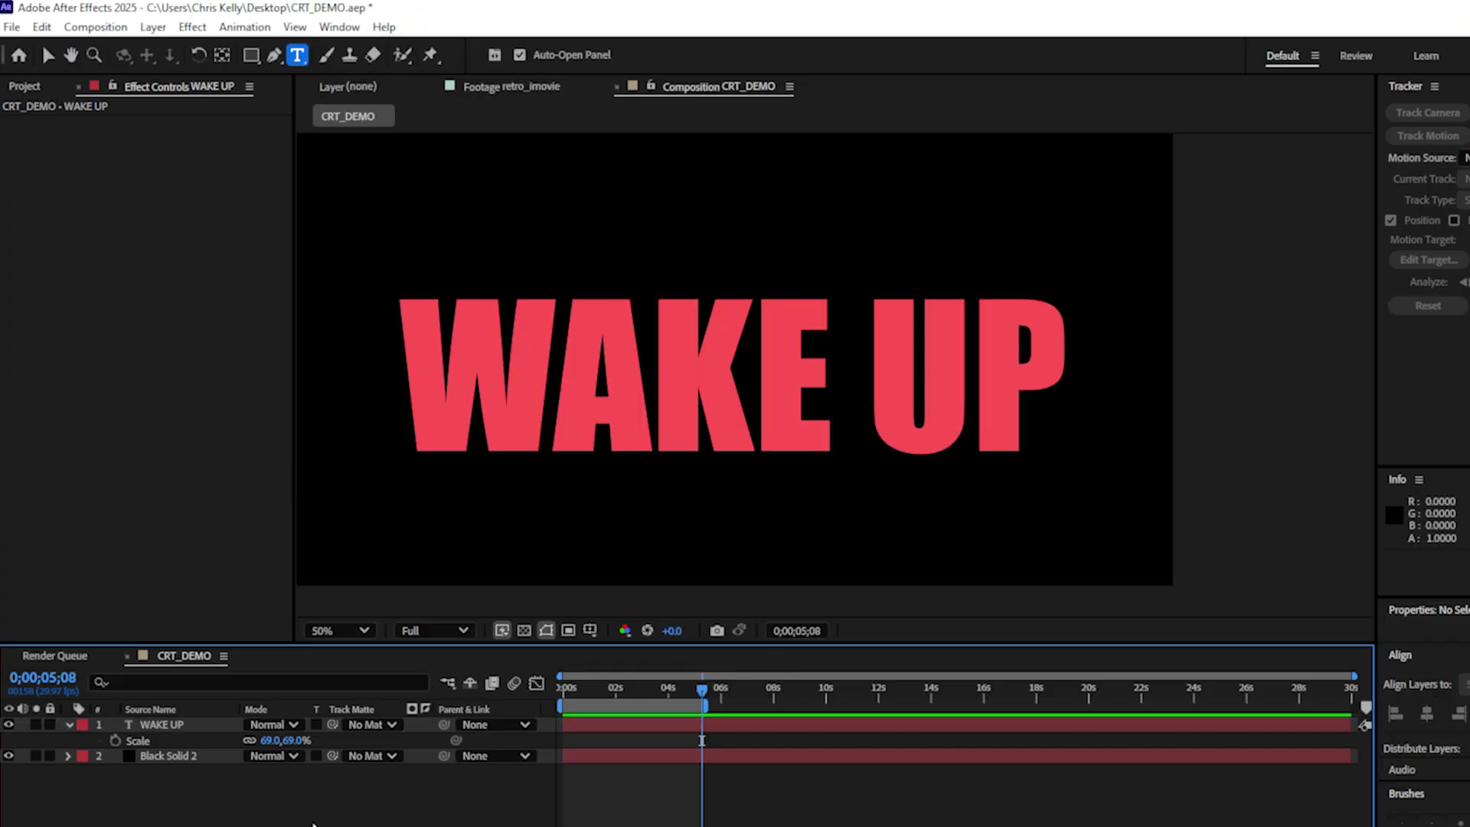
Add an adjustment layer with CRT Factory above the WAKE UP text and preview it with the Plasma TV preset.
key("ctrl+alt+y")
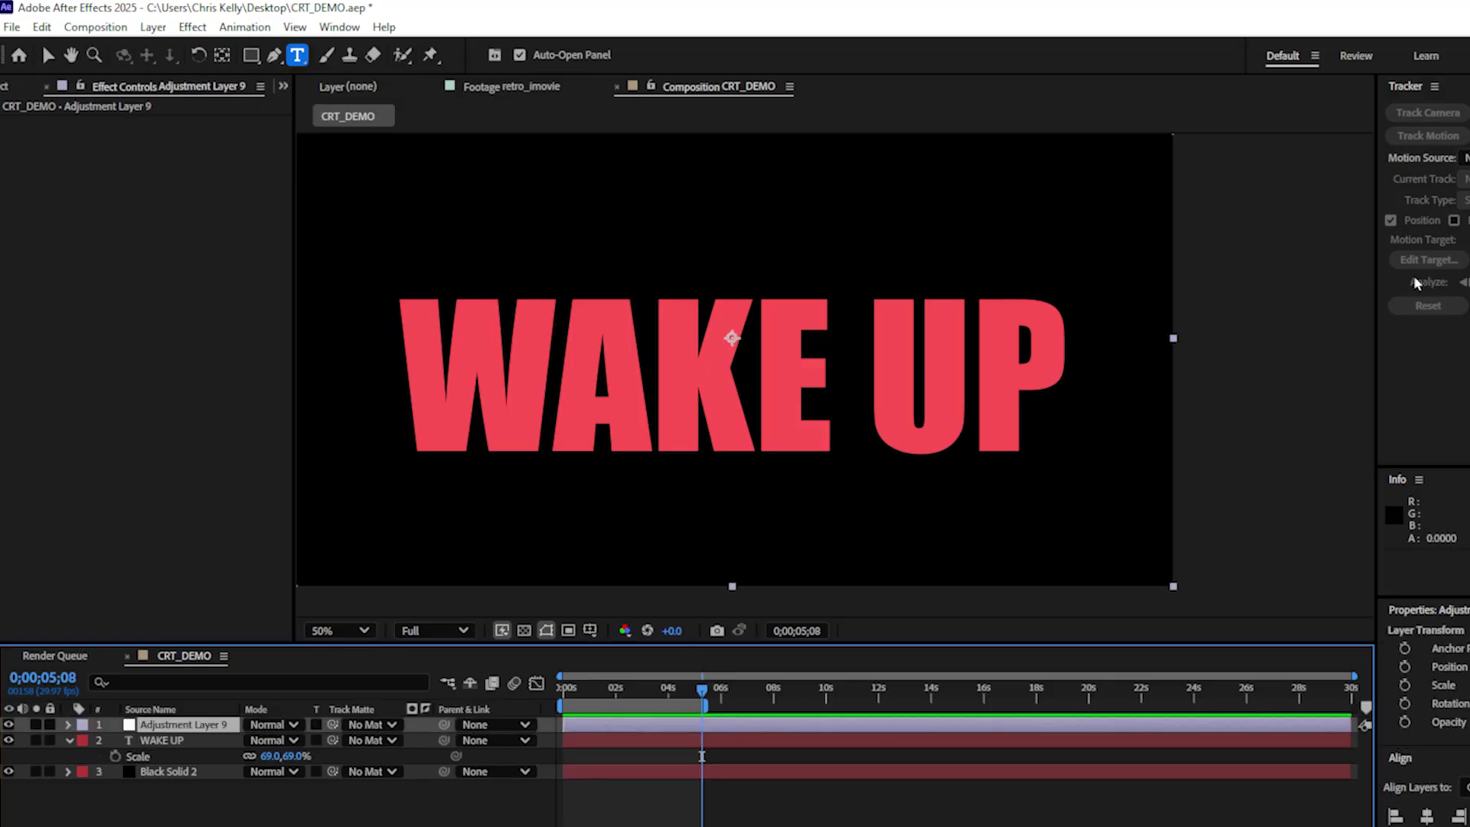
left_click_drag(1464, 429, 204, 731)
left_click(239, 271)
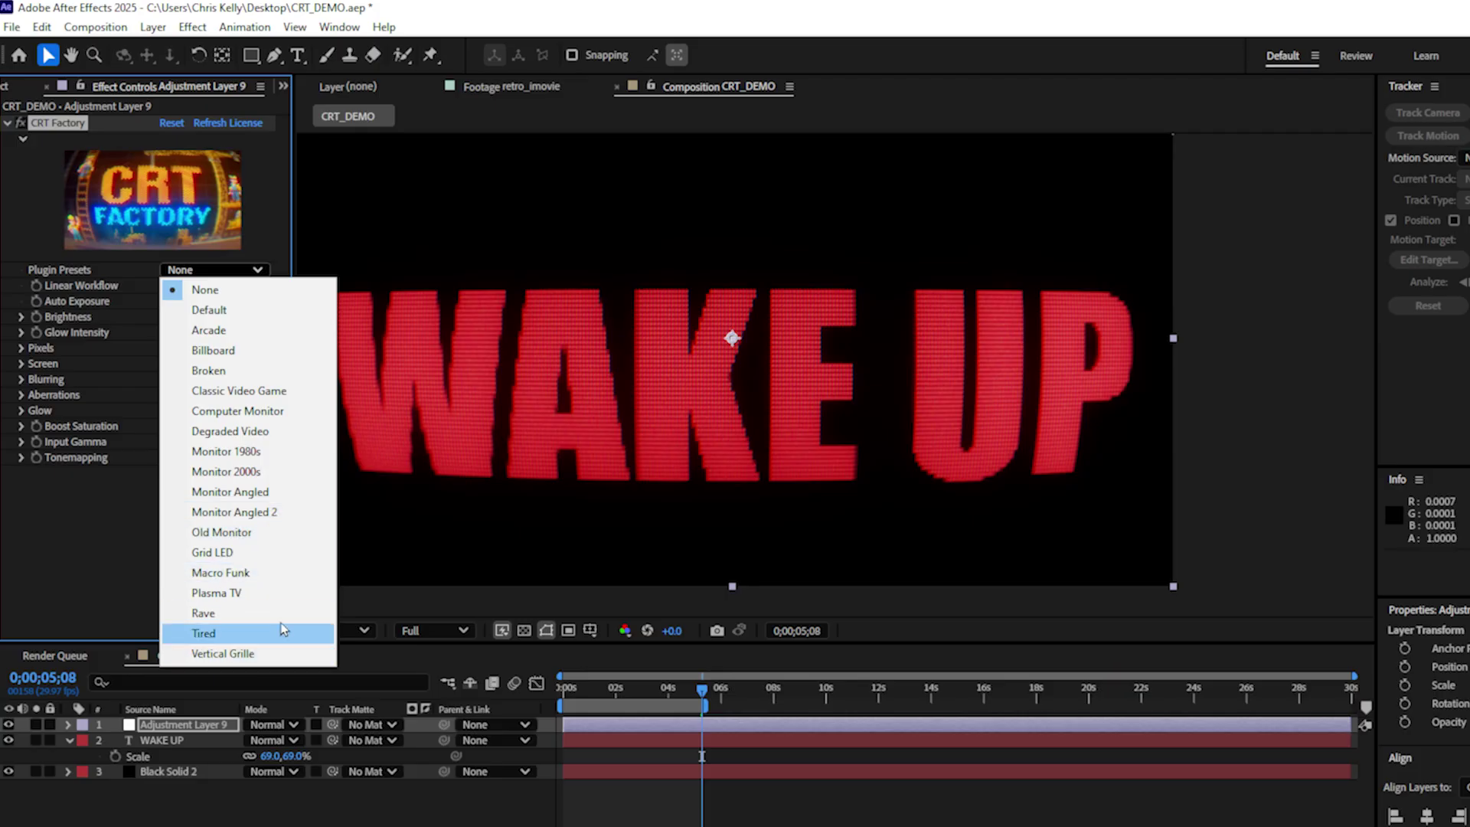
left_click(261, 592)
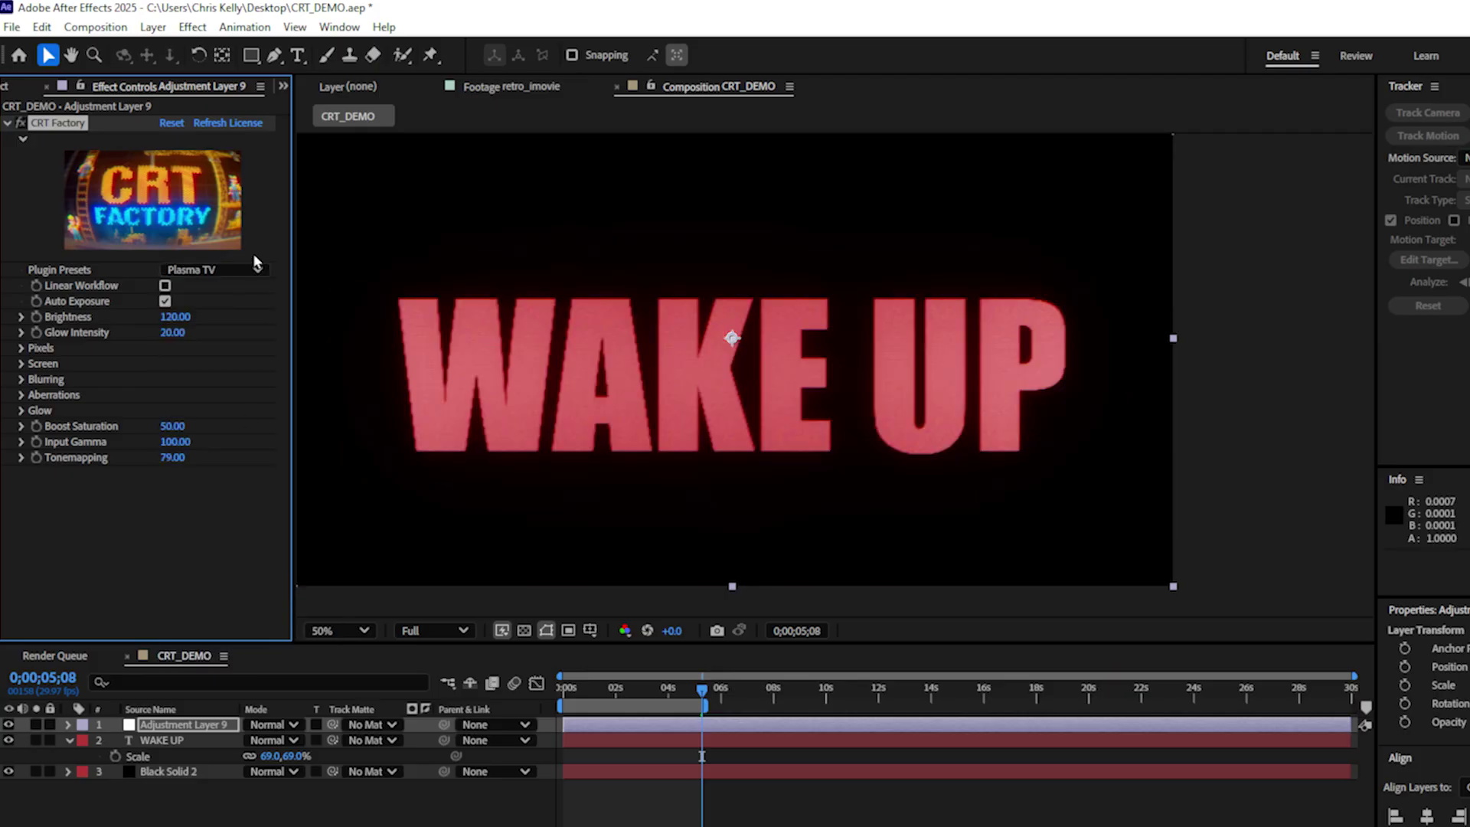
left_click(292, 806)
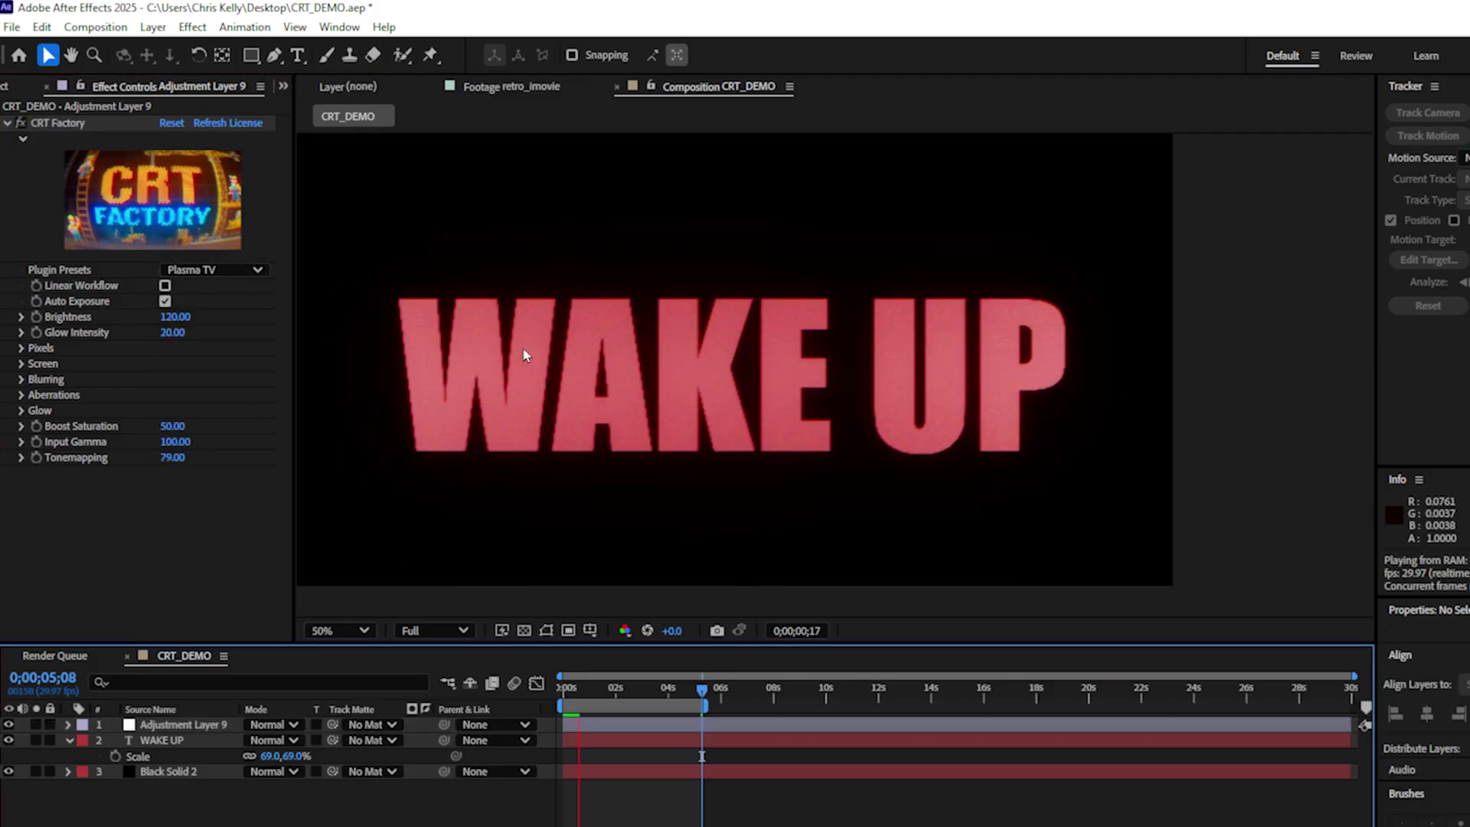
Apply the Broken preset and set the Screen Bulge Strength to 13.
left_click(230, 270)
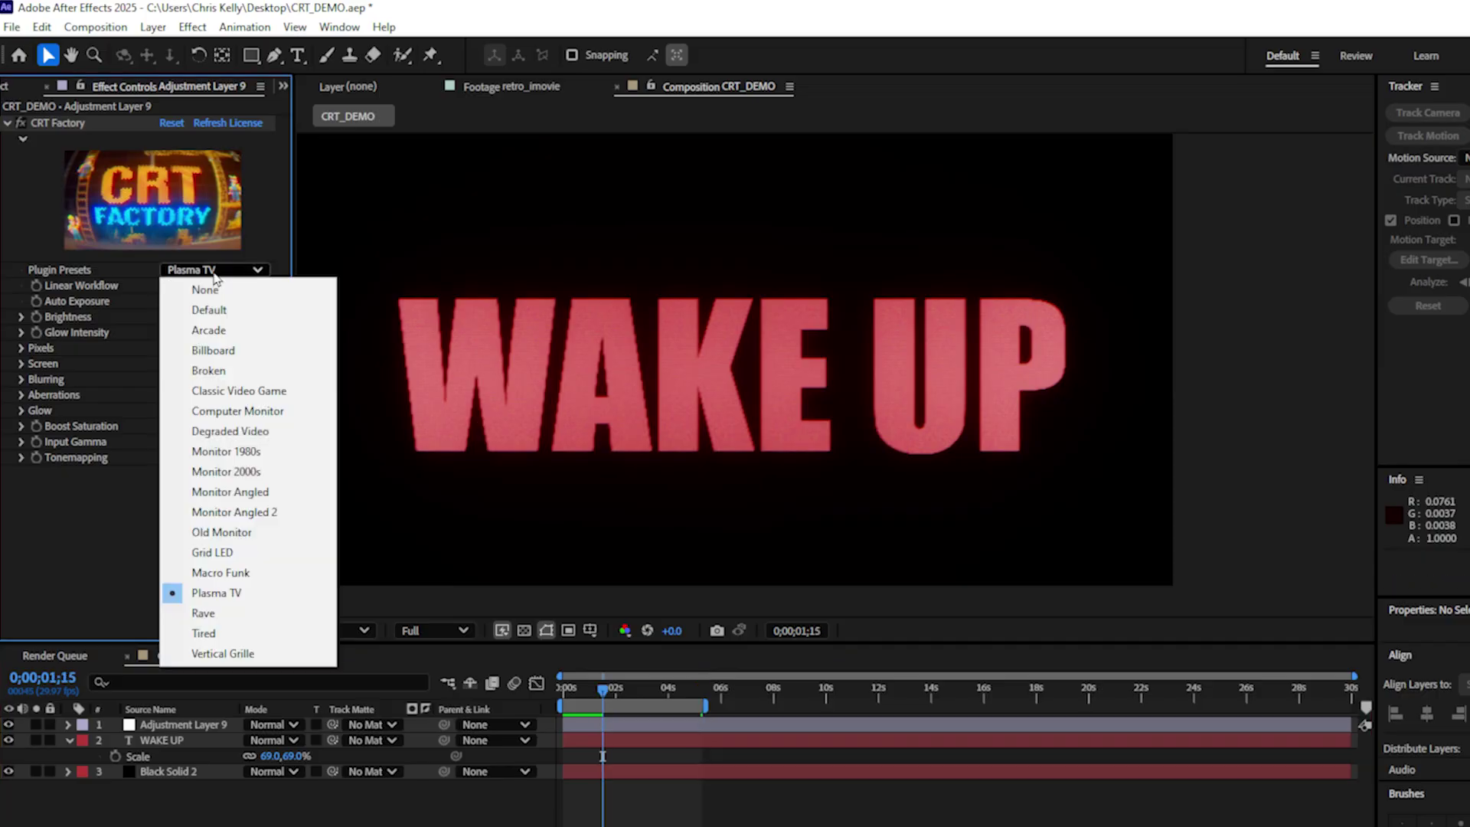
left_click(261, 372)
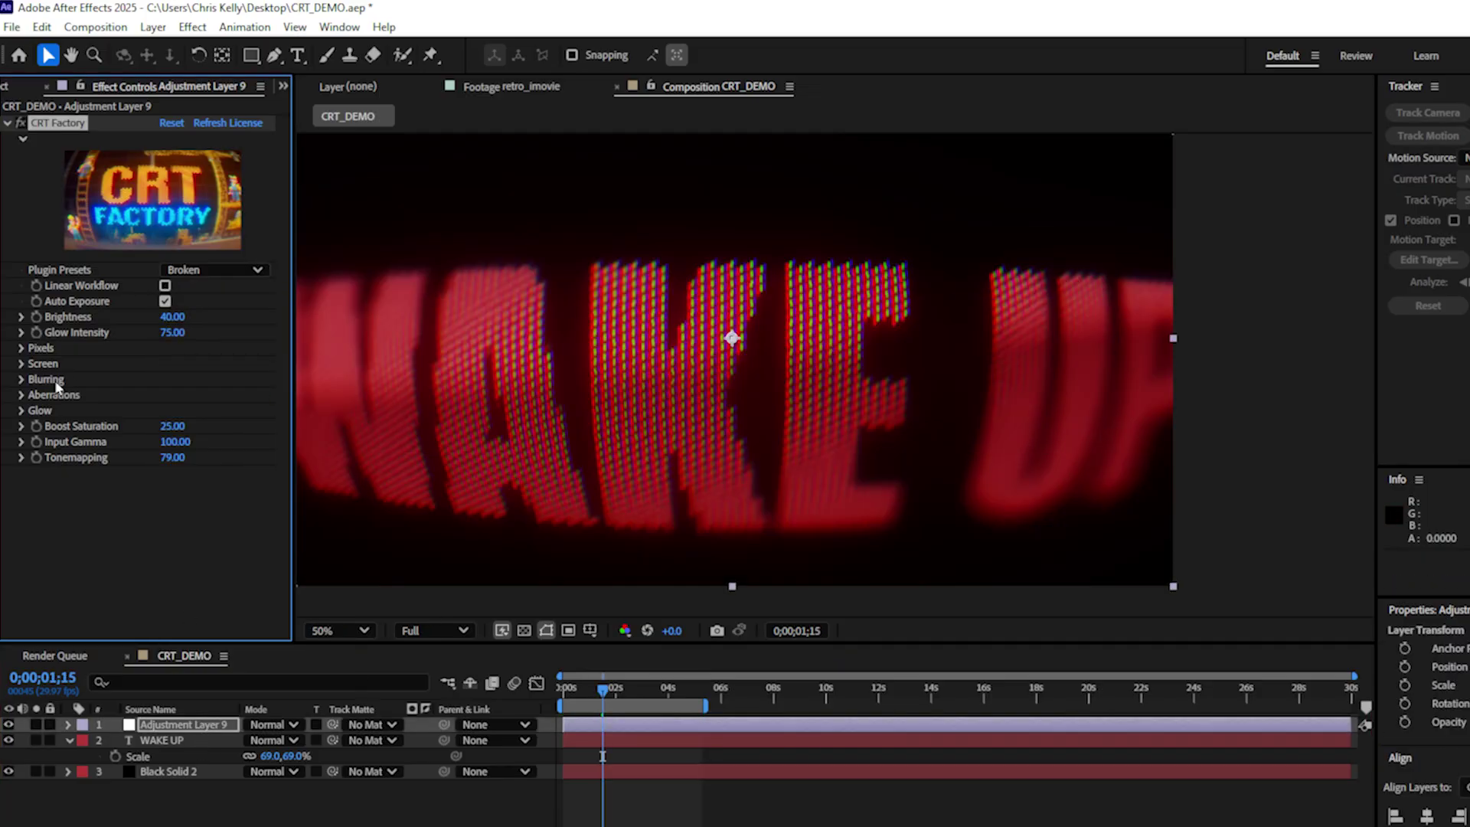
left_click(21, 364)
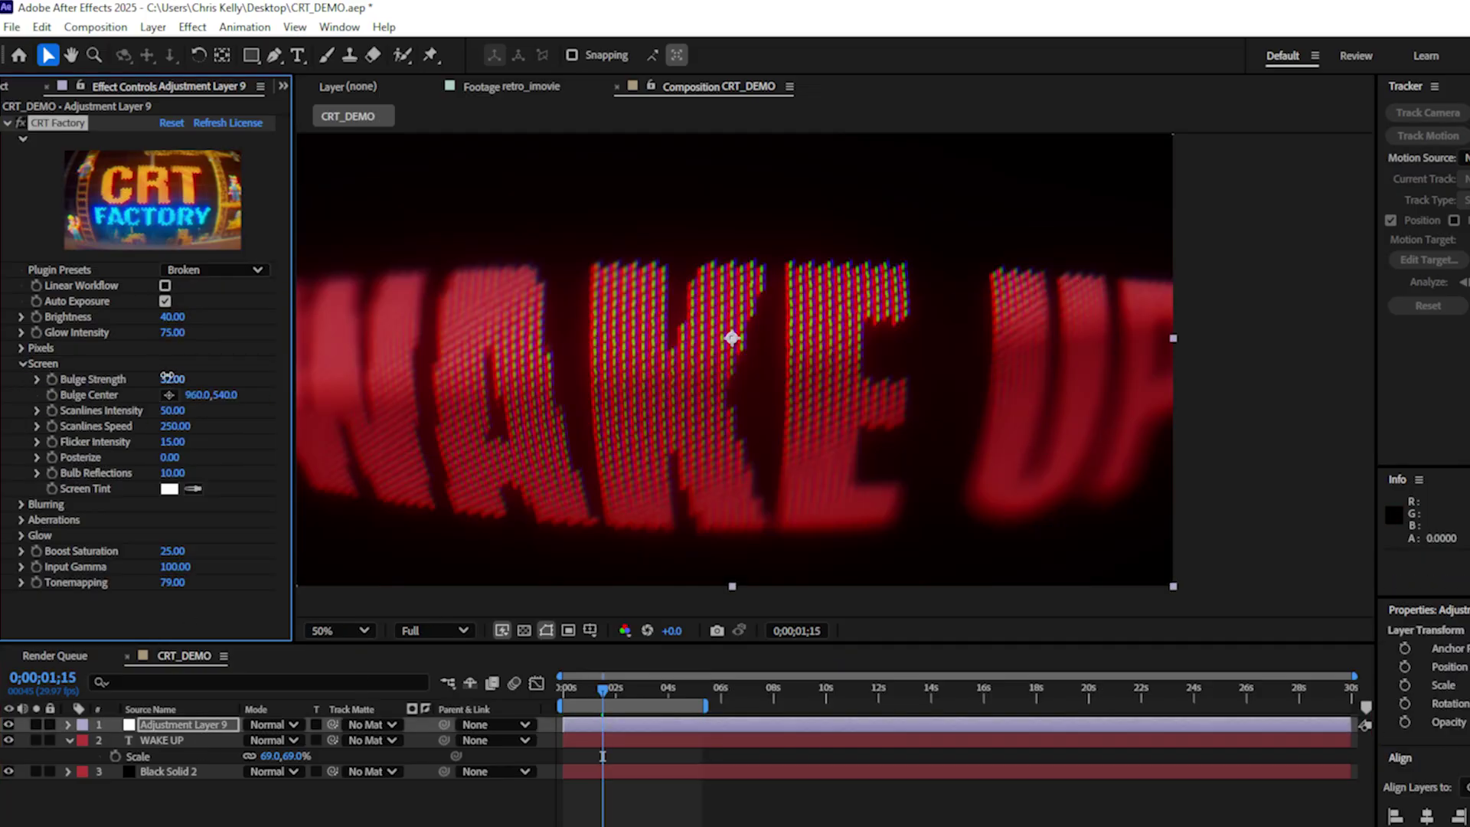
left_click_drag(166, 375, 154, 375)
Keyframe the WAKE UP text's Position from 963.8, 1051.8 at the start to above the frame at about six seconds, and preview it.
left_click(182, 743)
key("p")
left_click(115, 756)
left_click_drag(291, 756, 203, 756)
left_click(614, 760)
left_click_drag(604, 757, 718, 756)
key("Home")
key("space")
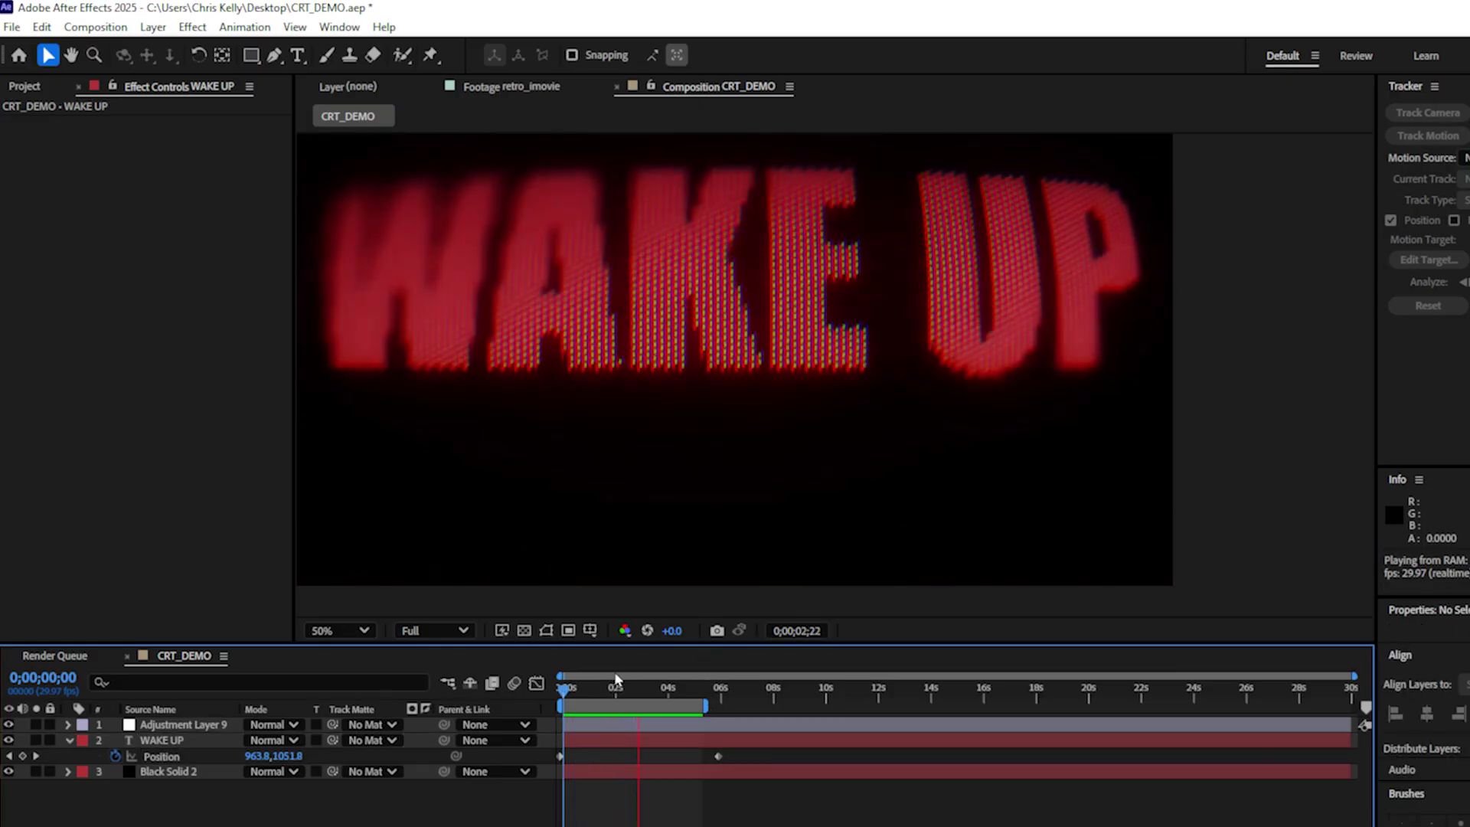
Compare the WAKE UP animation without and with the CRT adjustment layer by hiding and showing it during previews.
left_click_drag(616, 678, 626, 695)
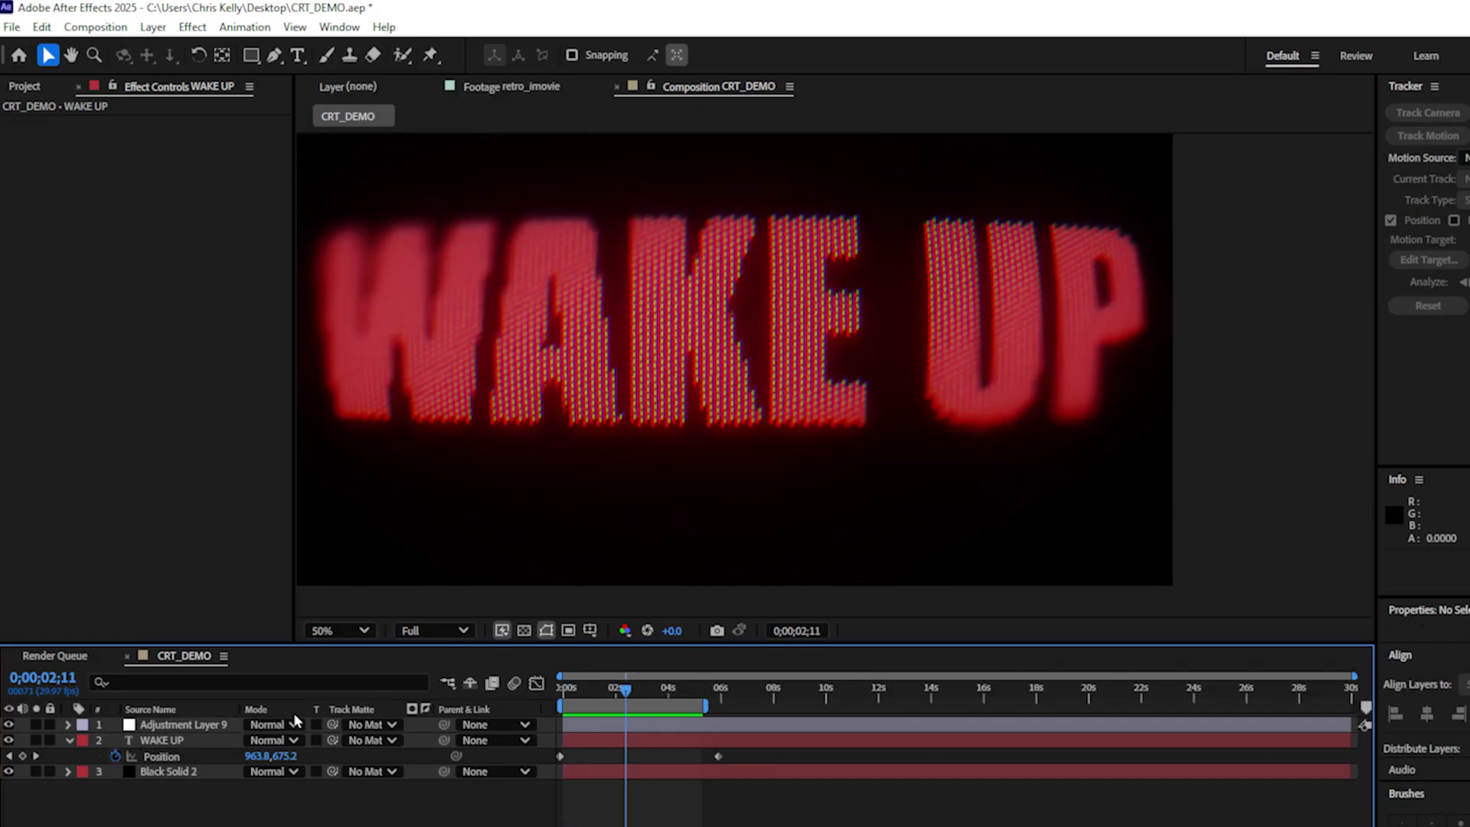
left_click(8, 725)
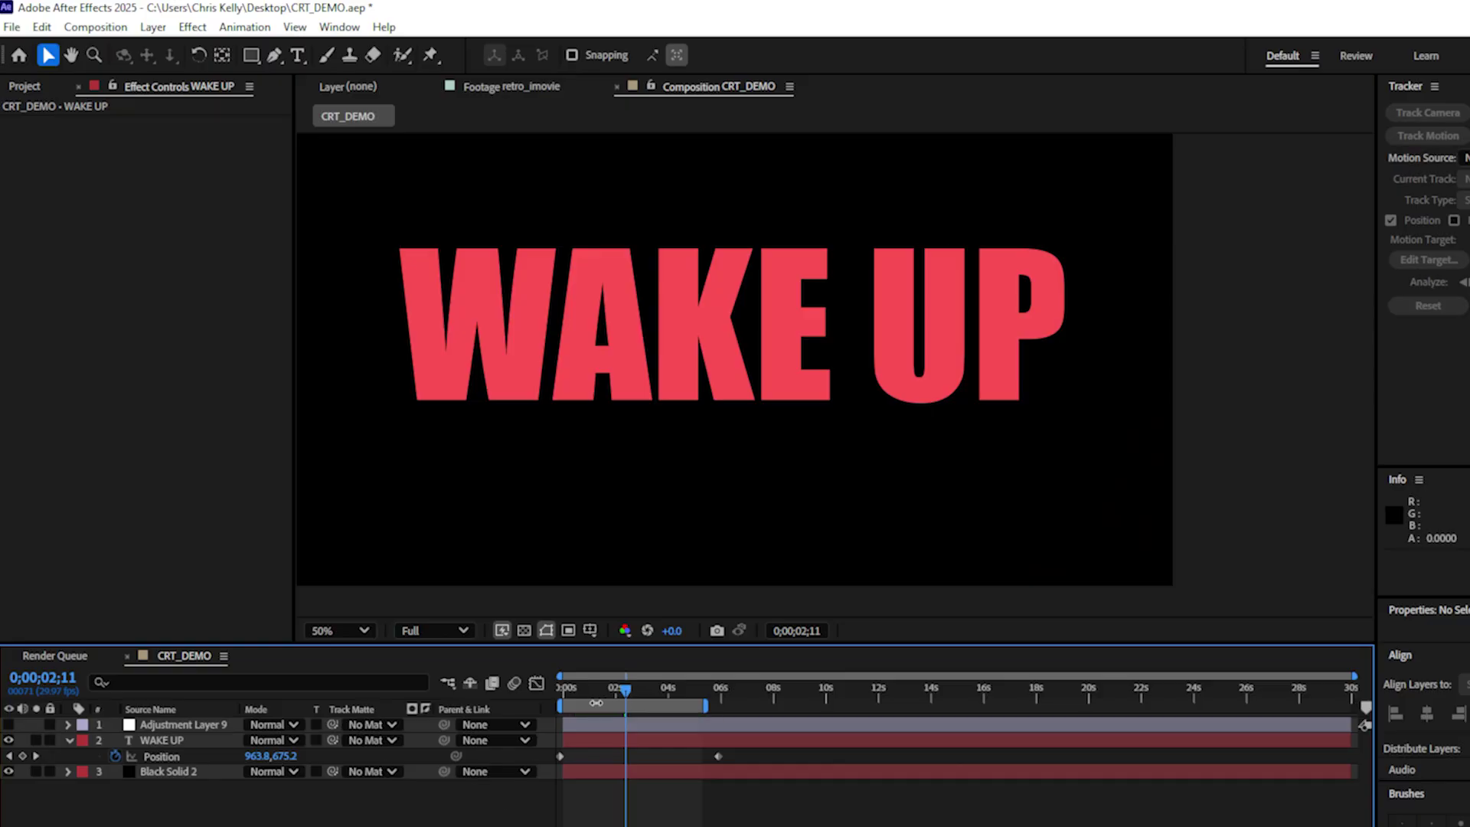
key("space")
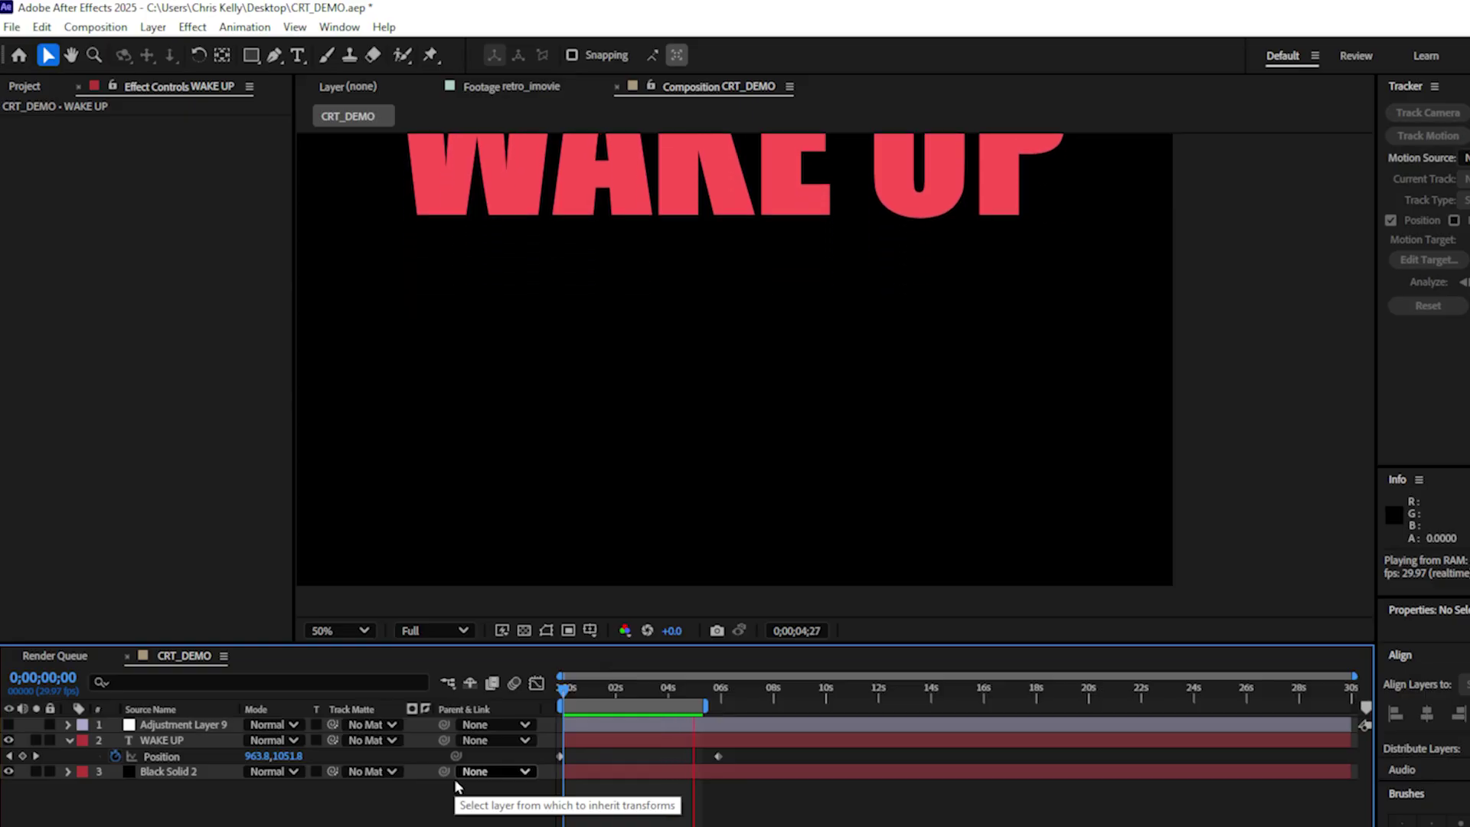
key("space")
left_click(134, 727)
left_click(8, 724)
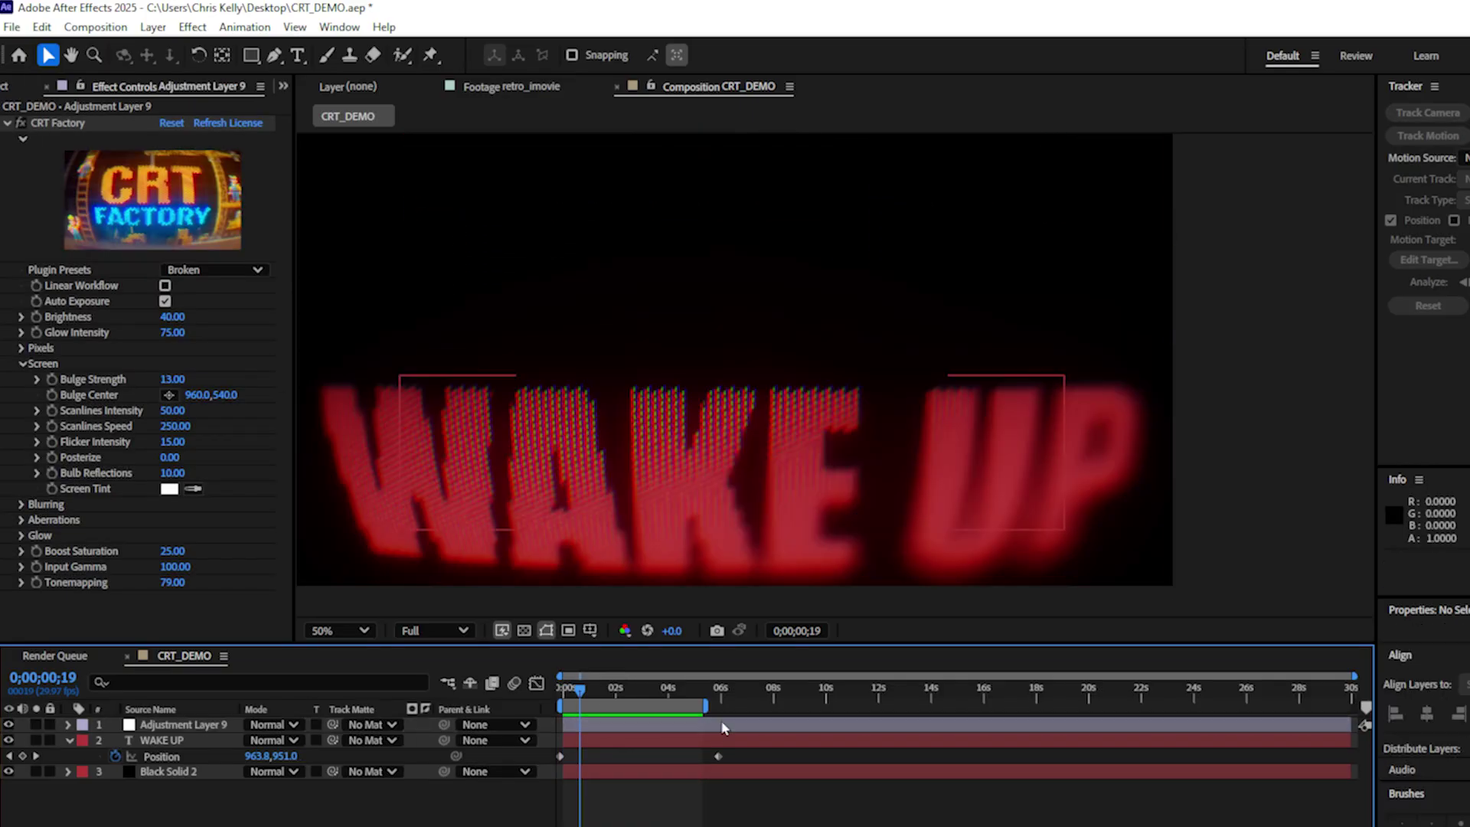
key("space")
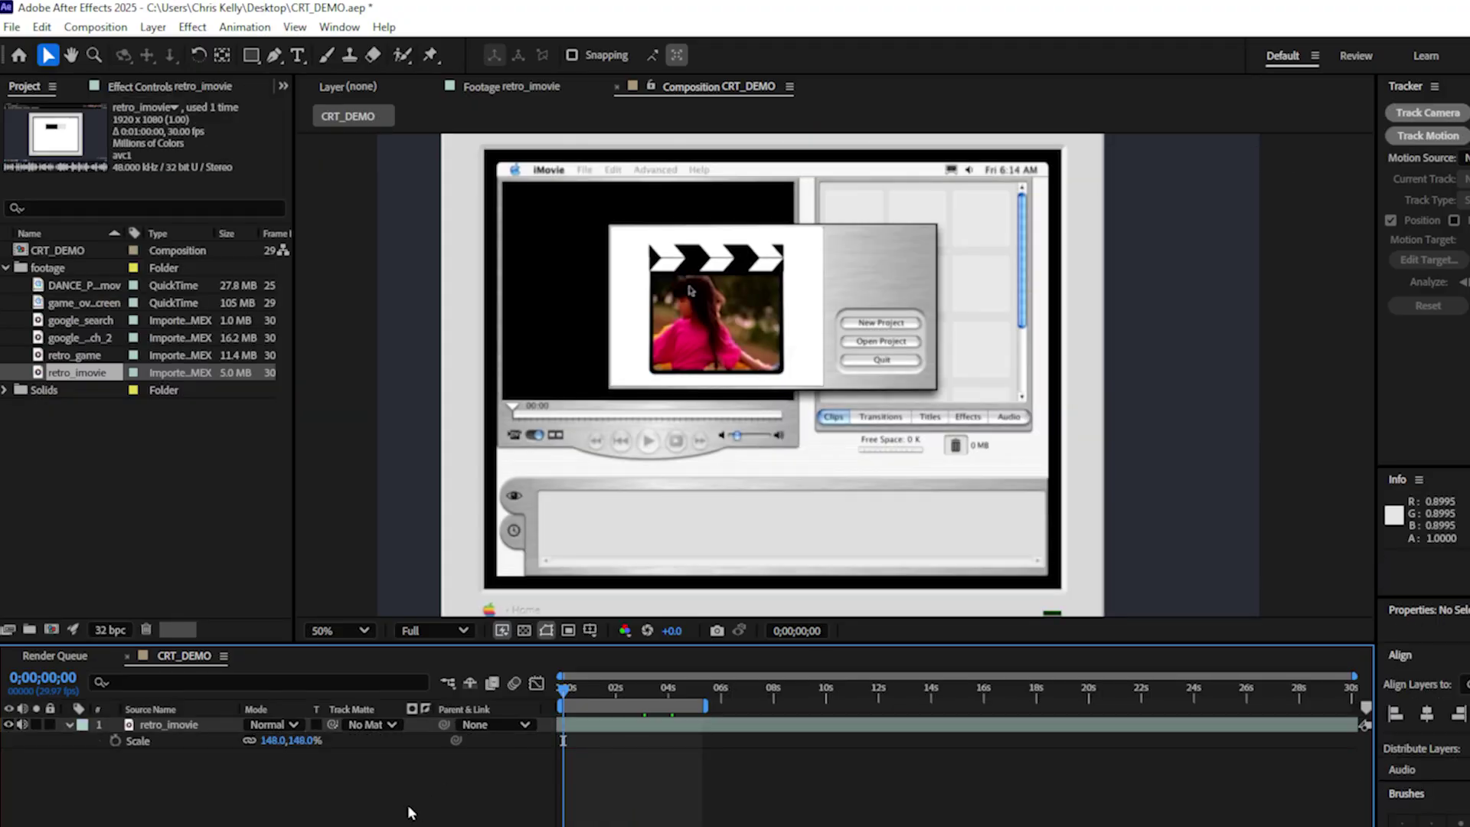
Preview the retro_imovie clip and add an adjustment layer with CRT Factory above it.
key("space")
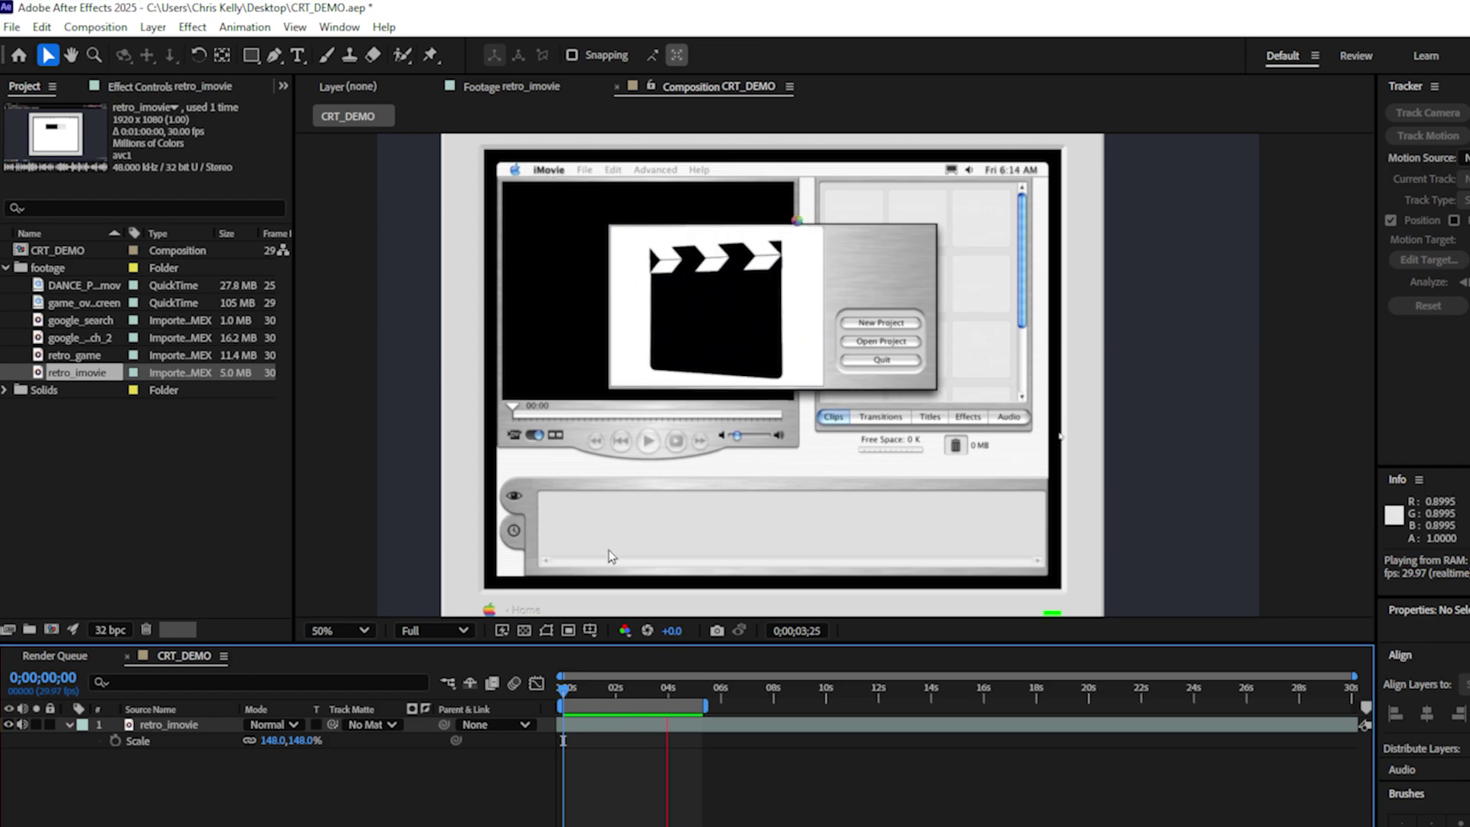
key("space")
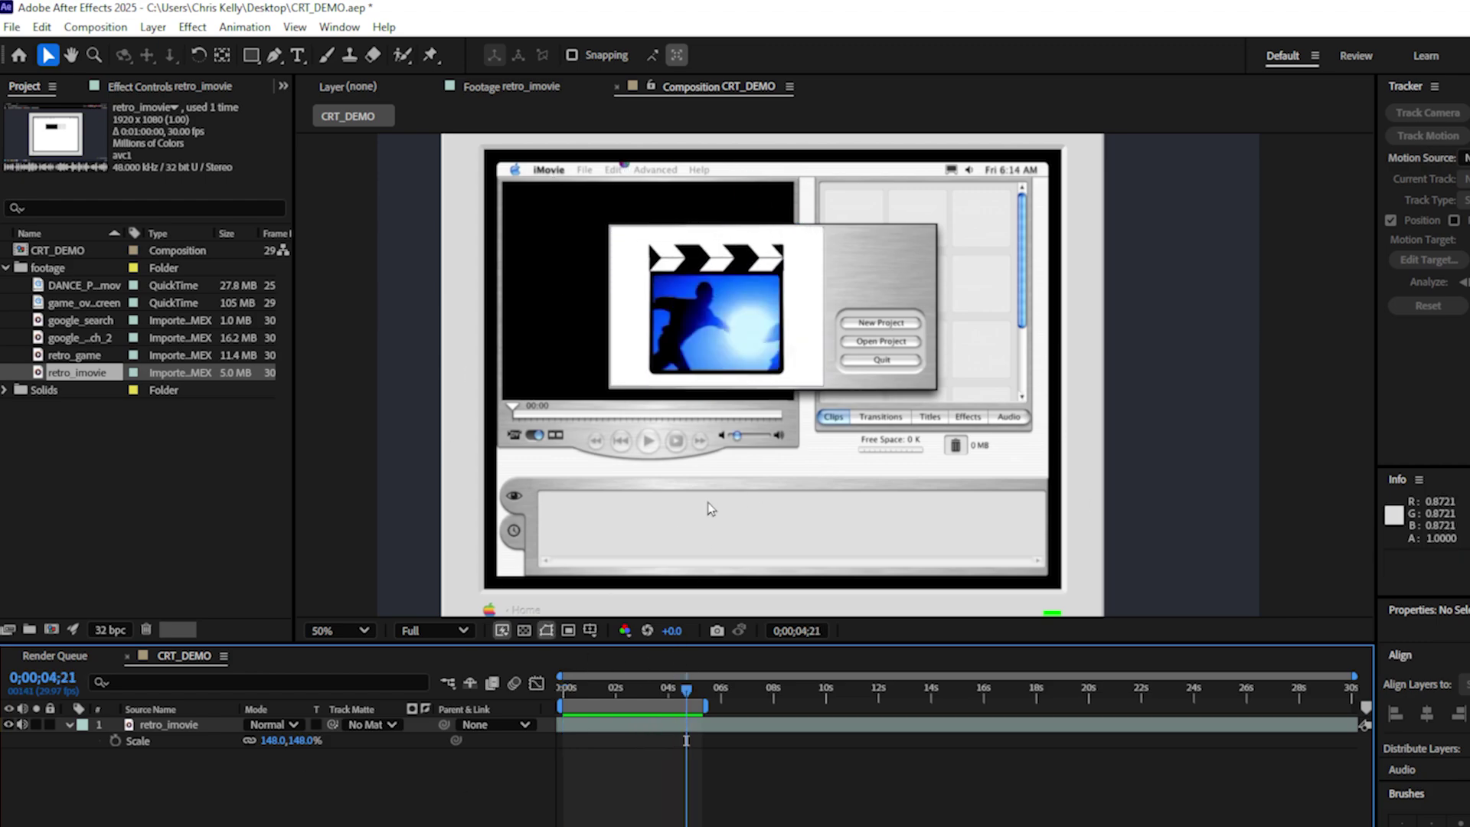
key("ctrl+alt+y")
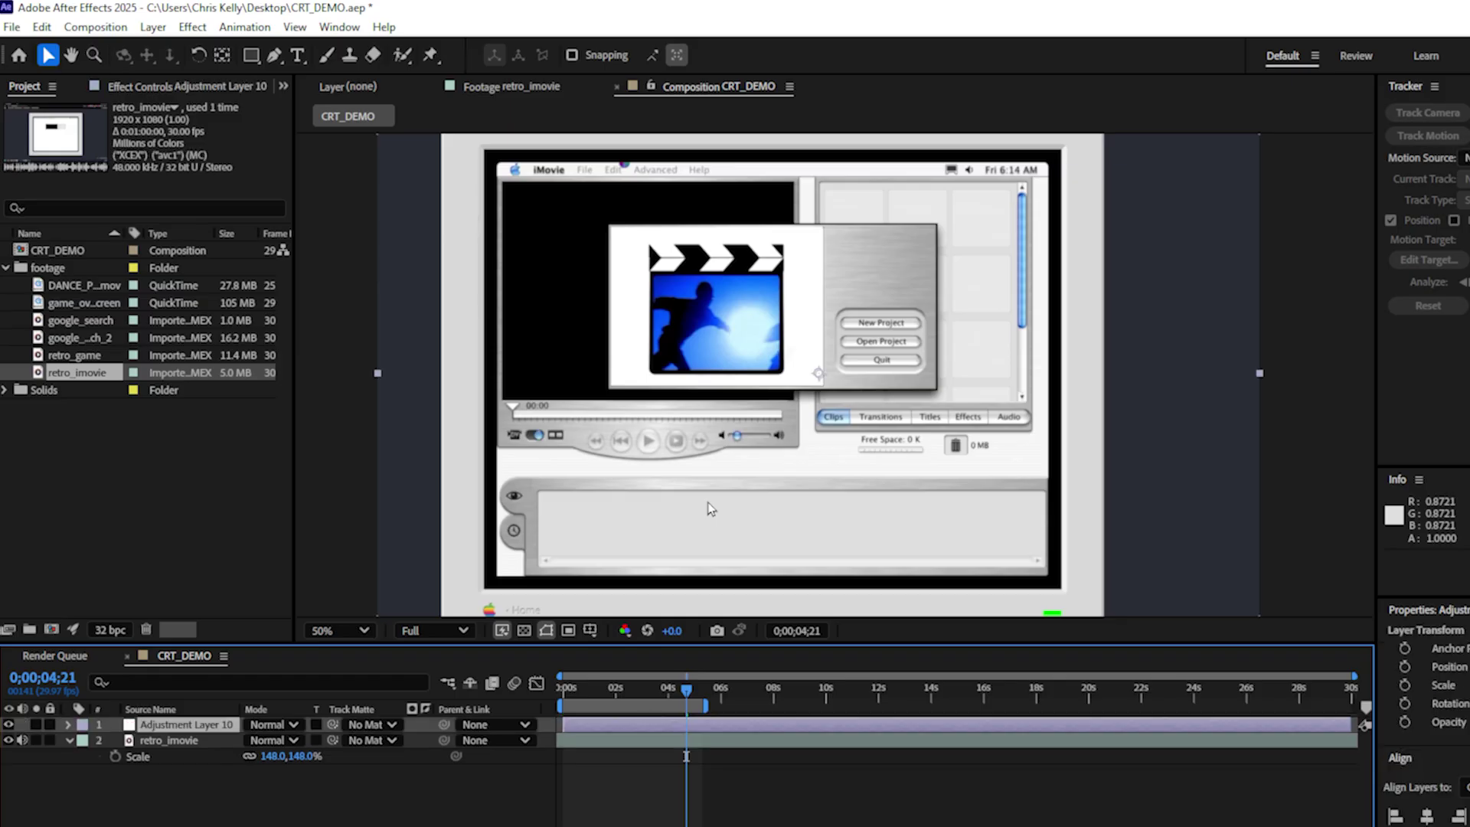
left_click_drag(1459, 812, 214, 726)
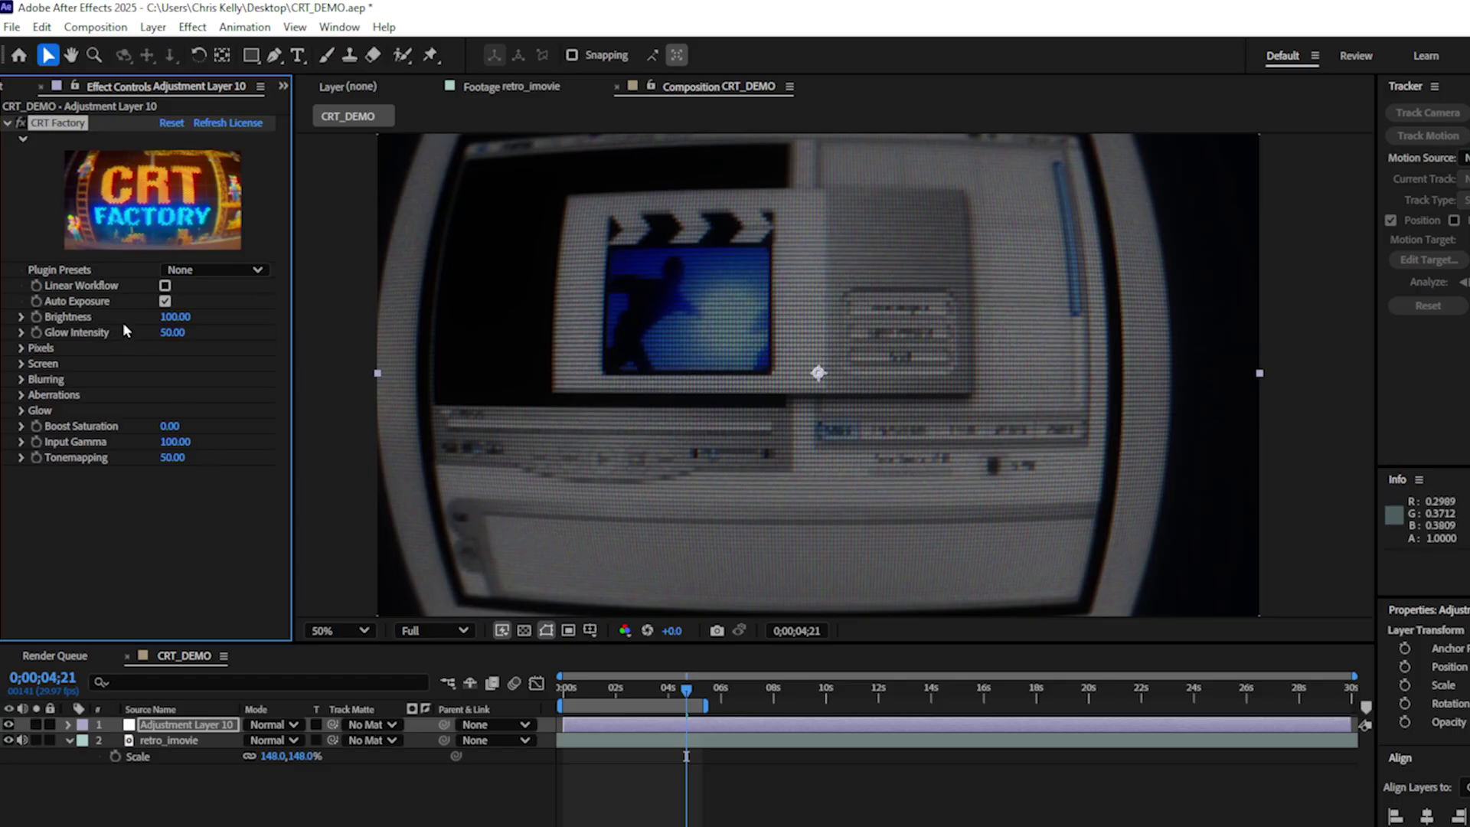
Apply the Monitor 2000s preset and preview it on the retro_imovie clip.
left_click(245, 272)
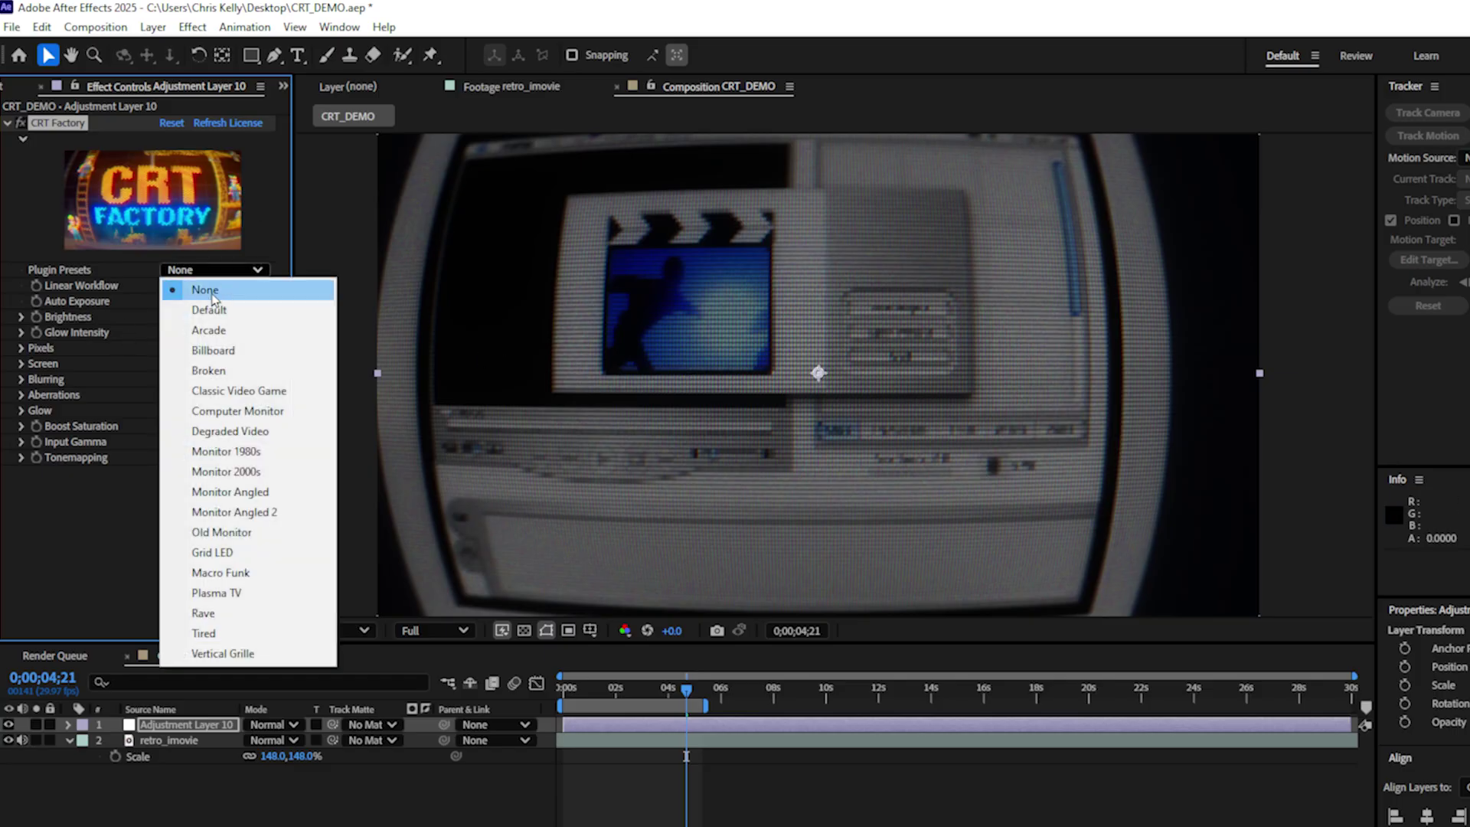
left_click(306, 475)
left_click(375, 796)
key("space")
key("space")
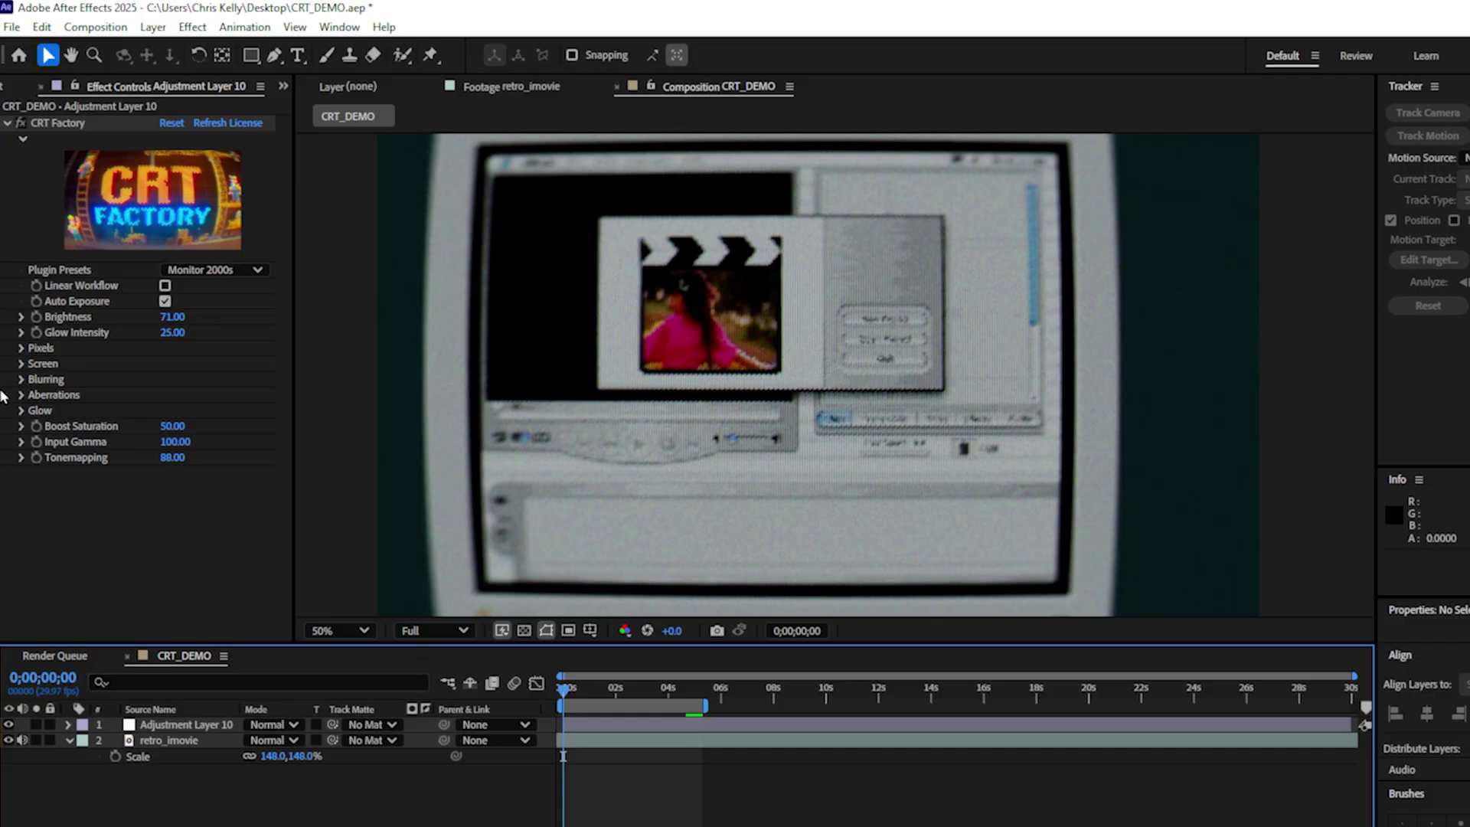
Set the Outer Blur Strength to 15 and preview the sharper screen edges.
left_click(22, 380)
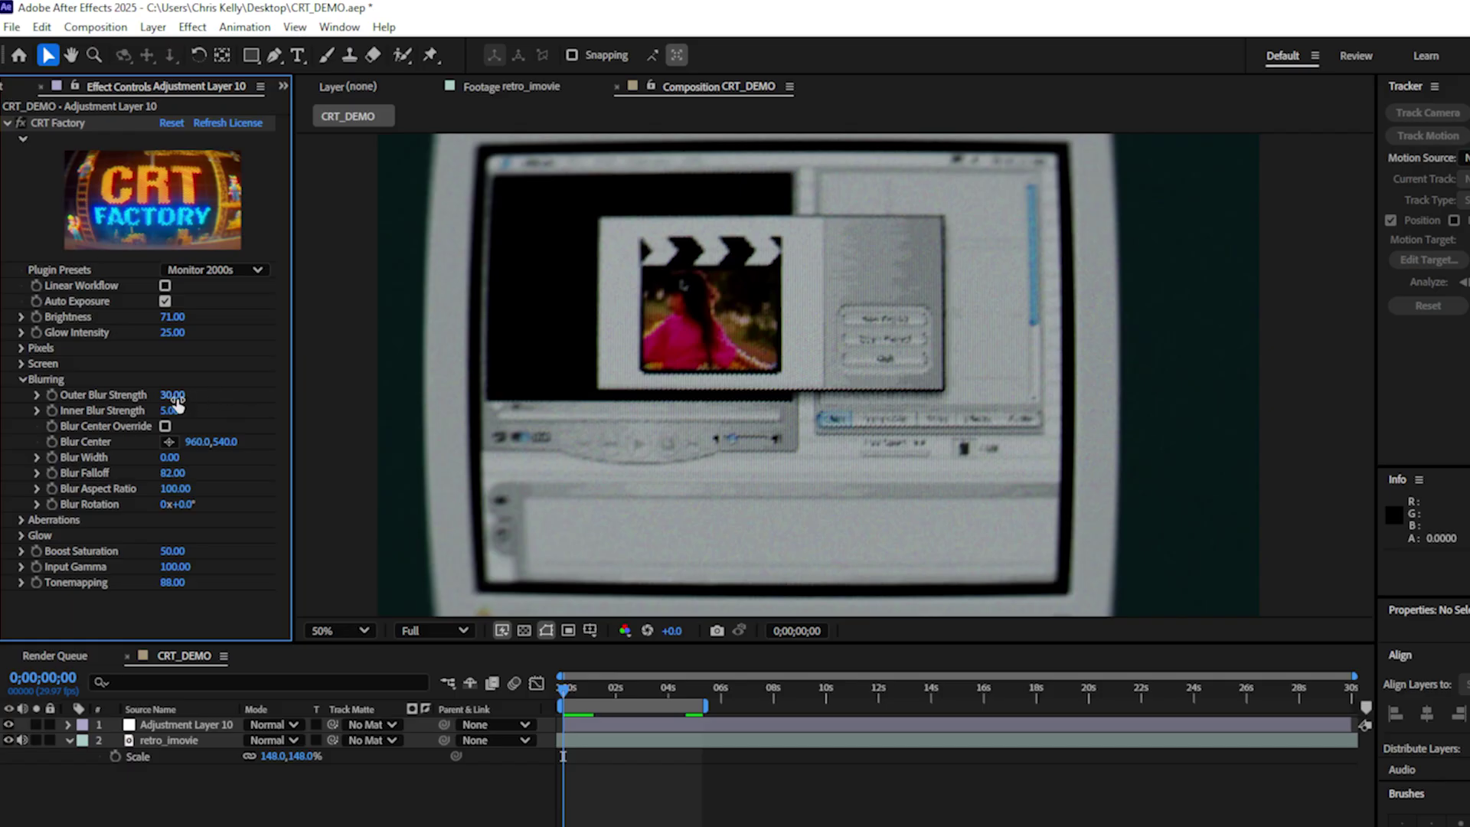
type("15")
key("Return")
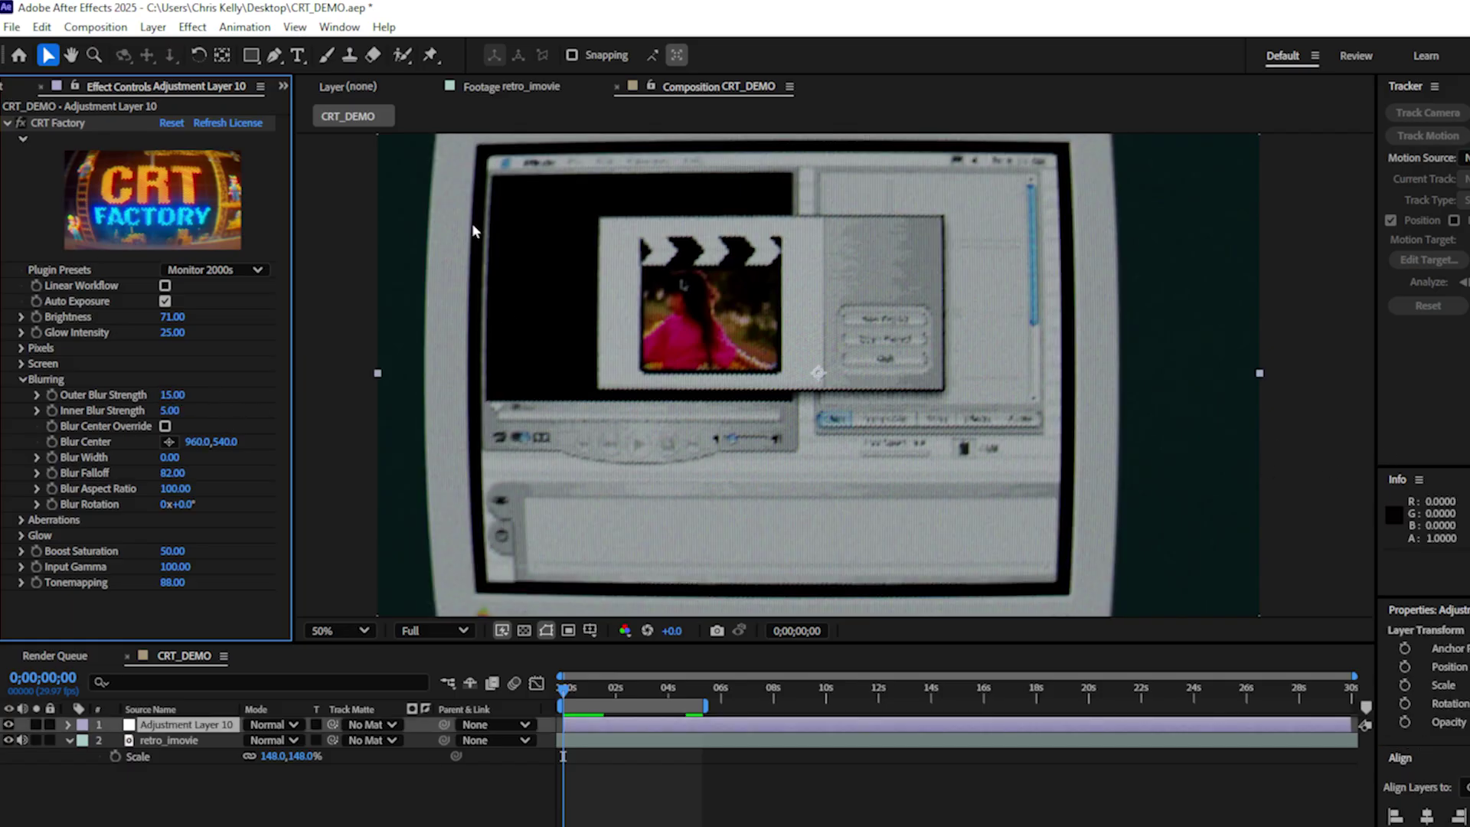
left_click(315, 816)
key("space")
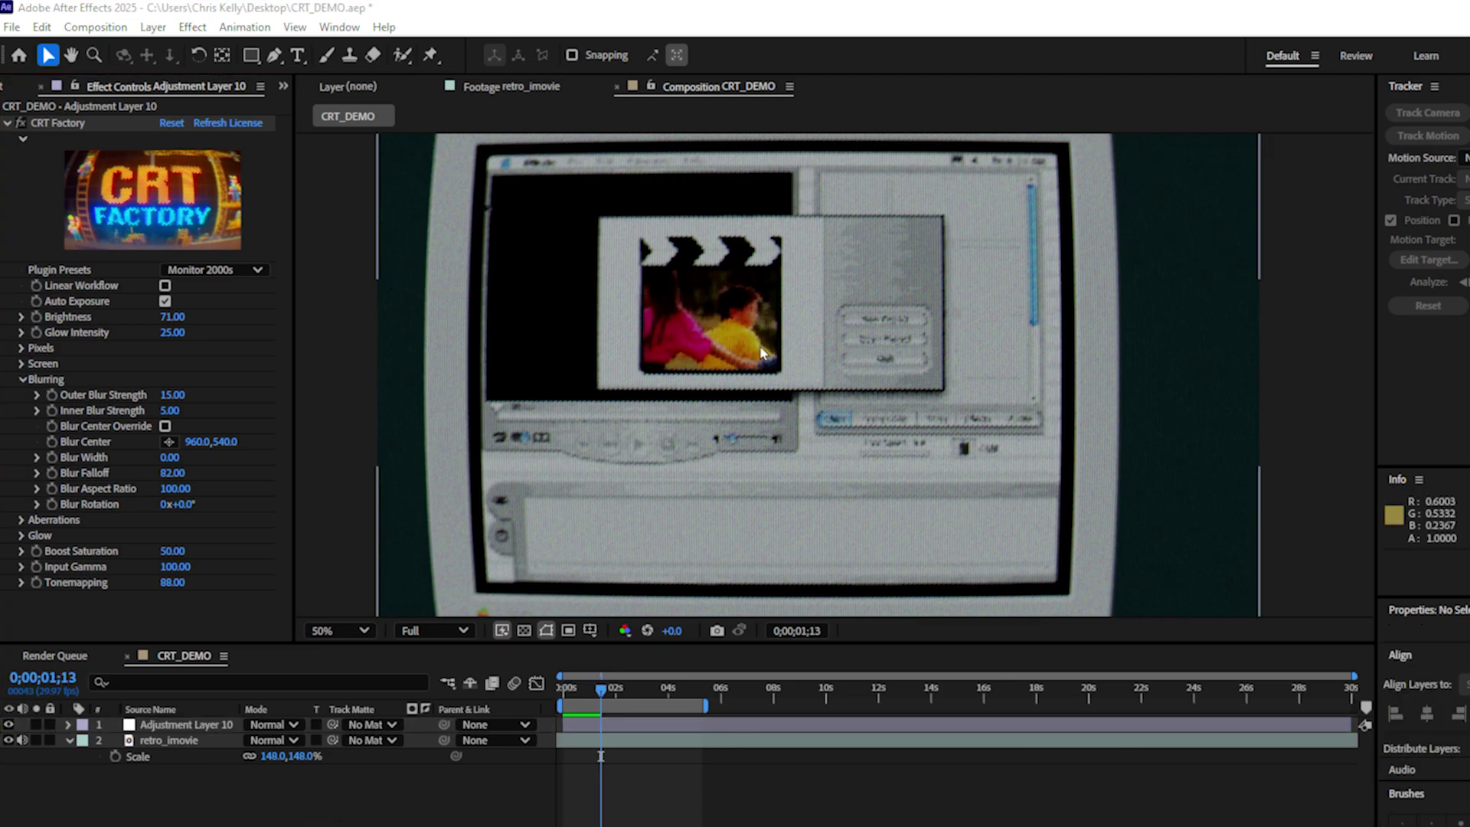
Set the Pixels Block Size to 3 and the Inner Blur Strength to 2 while checking the iMovie button text up close.
key("period")
key("period")
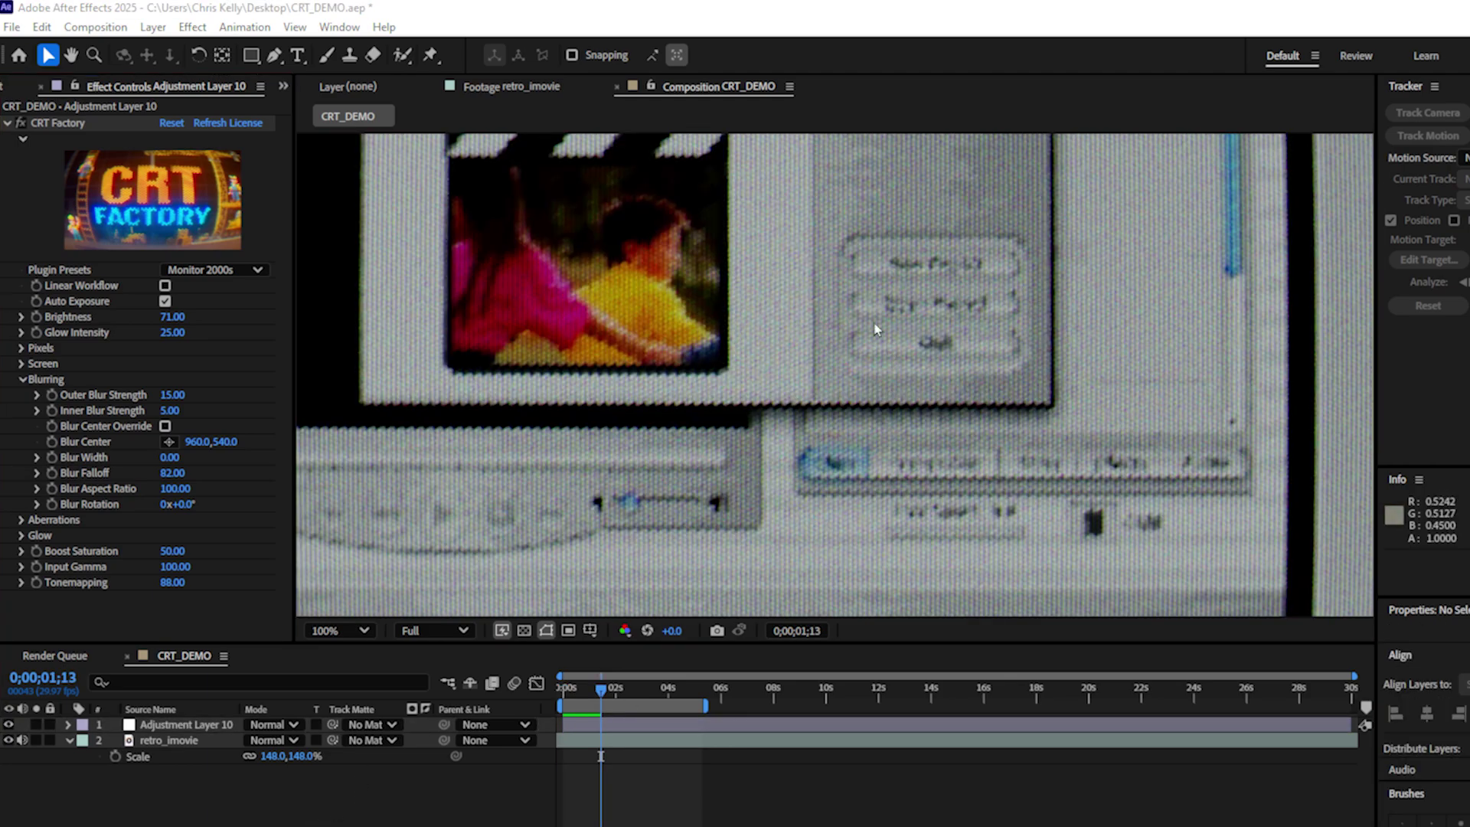
left_click(22, 348)
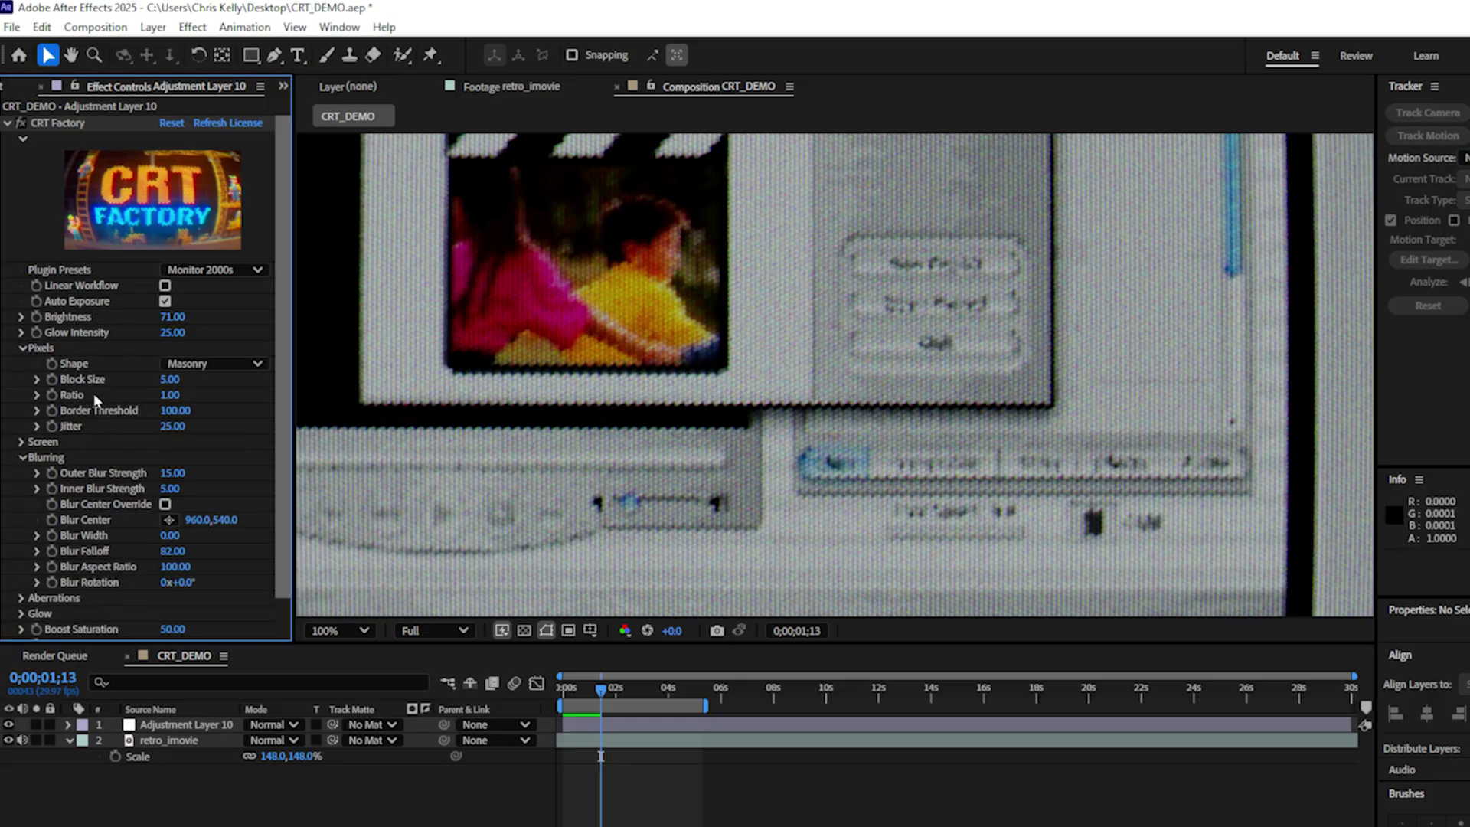
left_click(173, 380)
type("3")
key("Return")
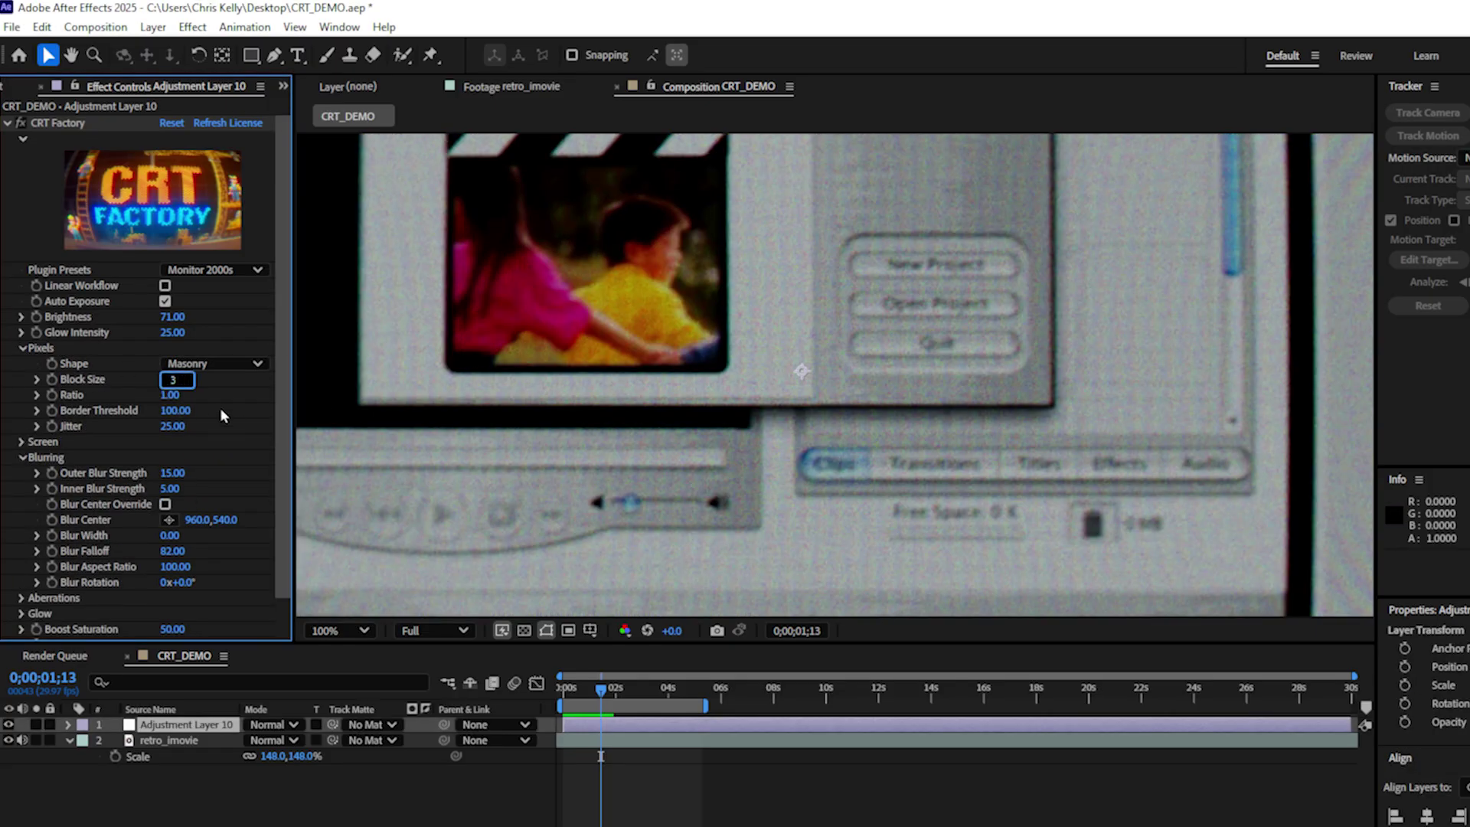
type("4")
key("Return")
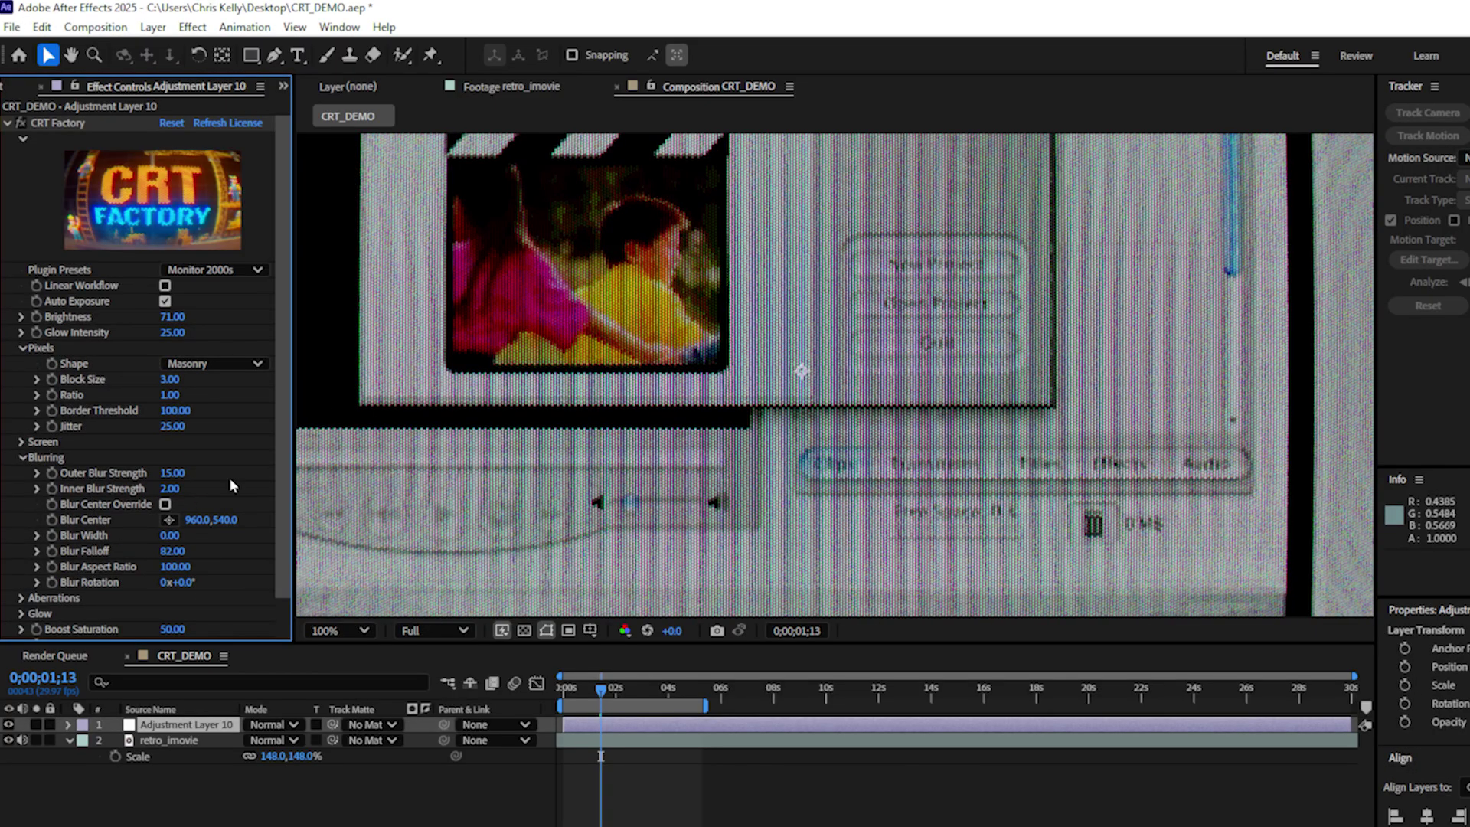
Set the Pixels Block Size to 1 for the retro_imovie look.
scroll(707, 403, "down", 2)
scroll(707, 404, "up", 2)
left_click(171, 380)
type("1")
key("Return")
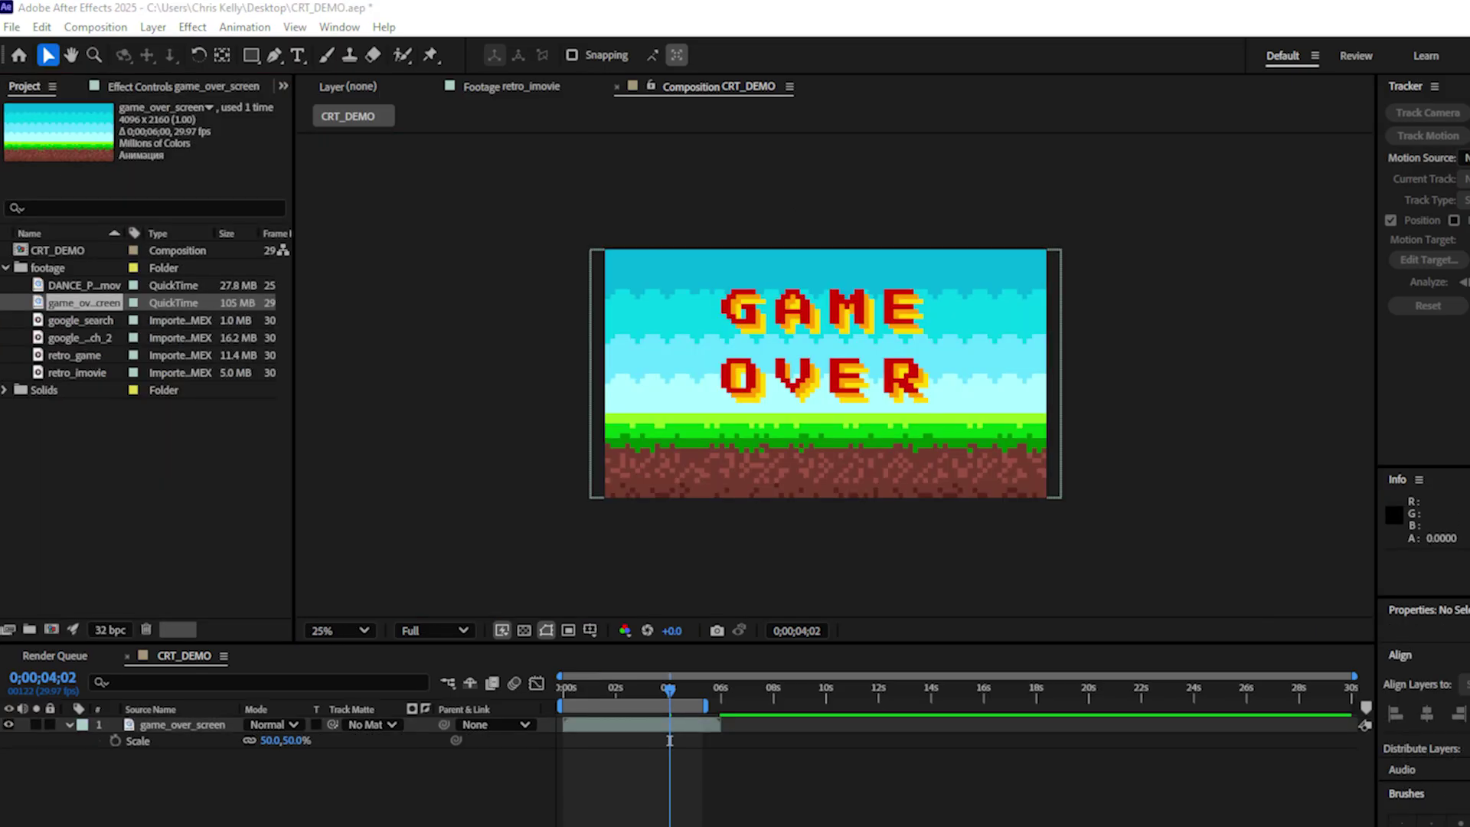
Add an adjustment layer with CRT Factory above game_over_screen and set its Brightness to 248.
left_click(670, 740)
key("ctrl+alt+y")
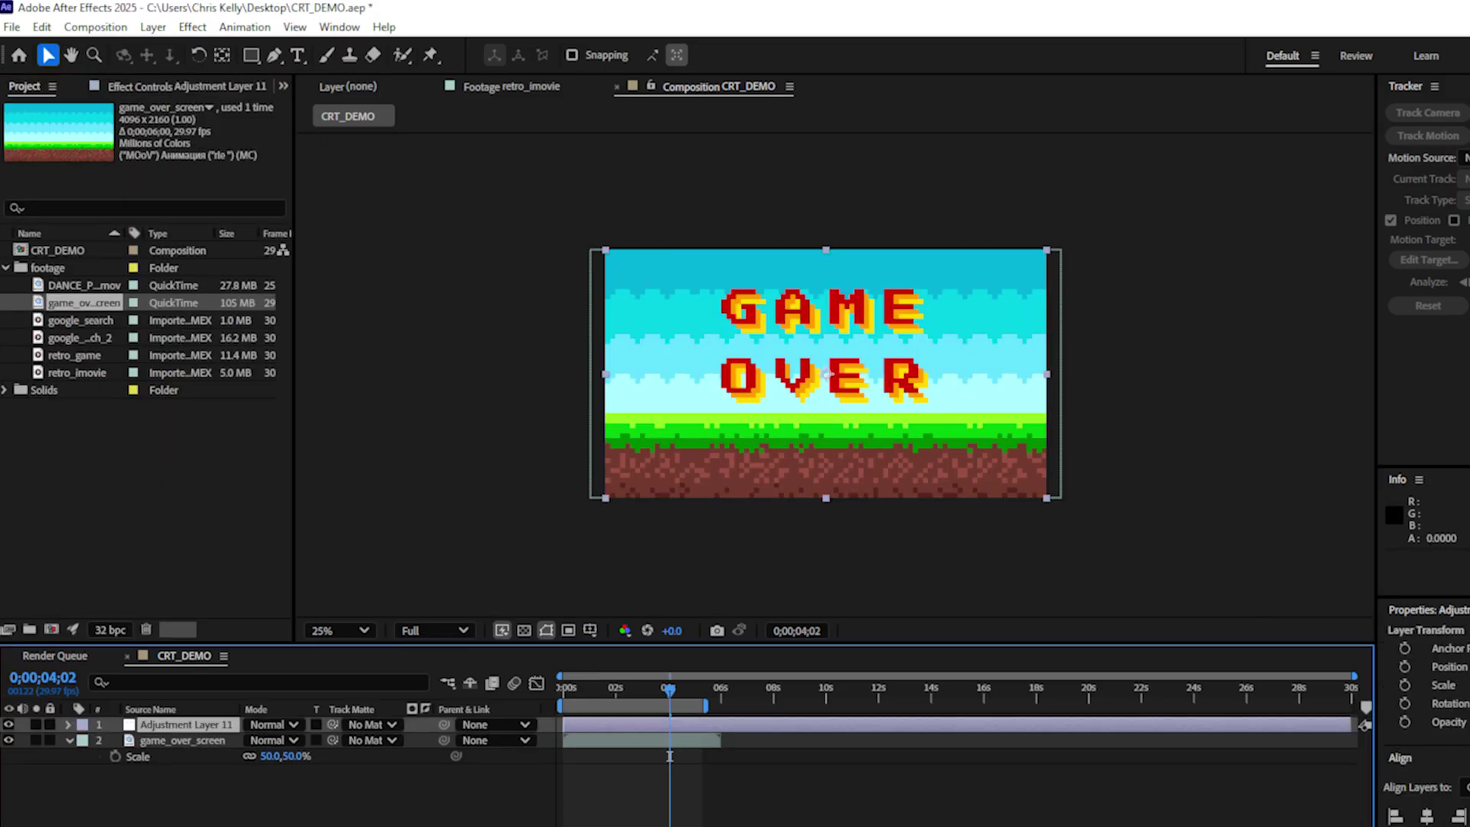
left_click_drag(670, 756, 725, 332)
key("period")
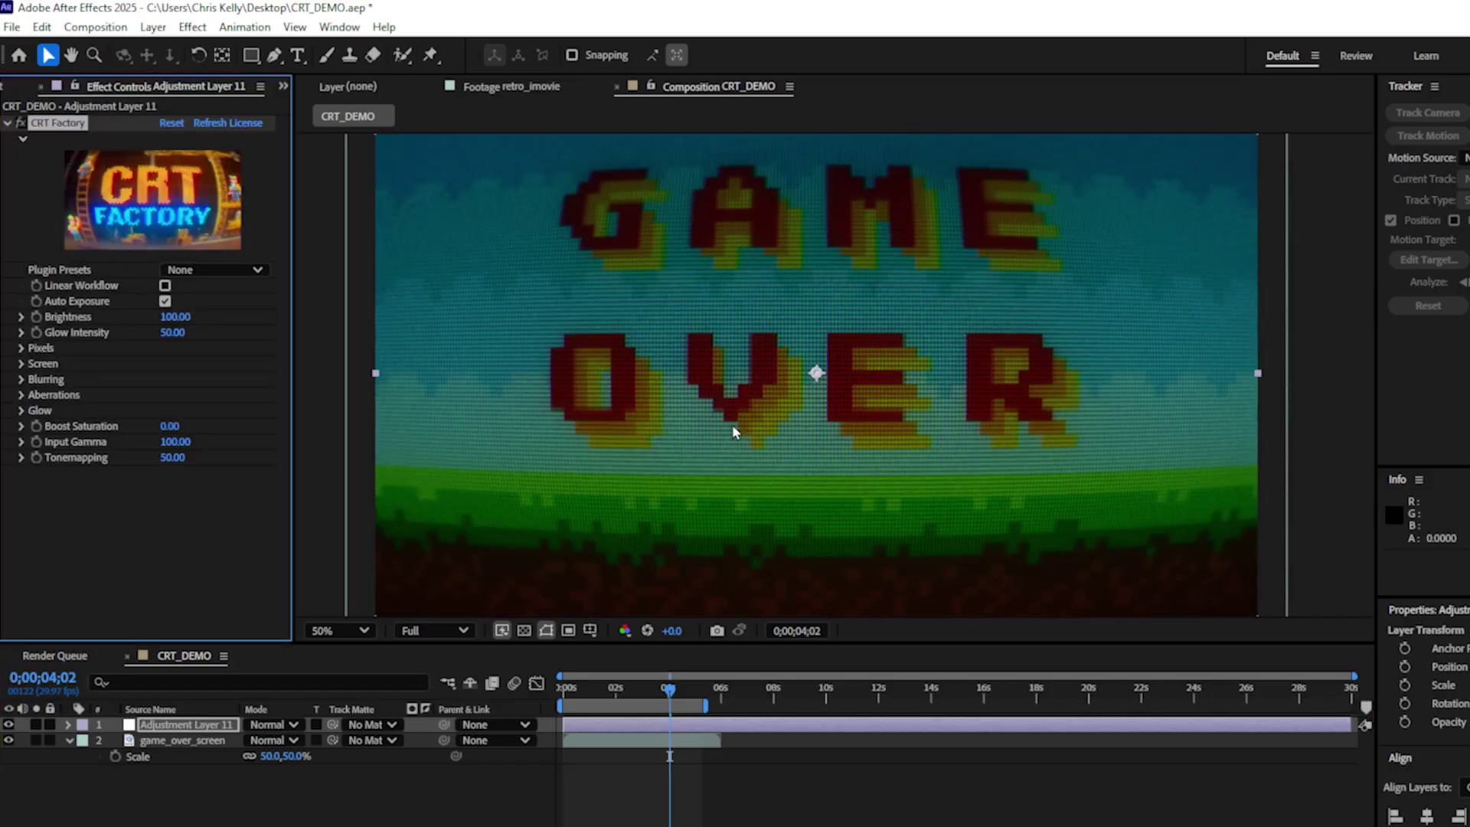
left_click_drag(223, 320, 392, 313)
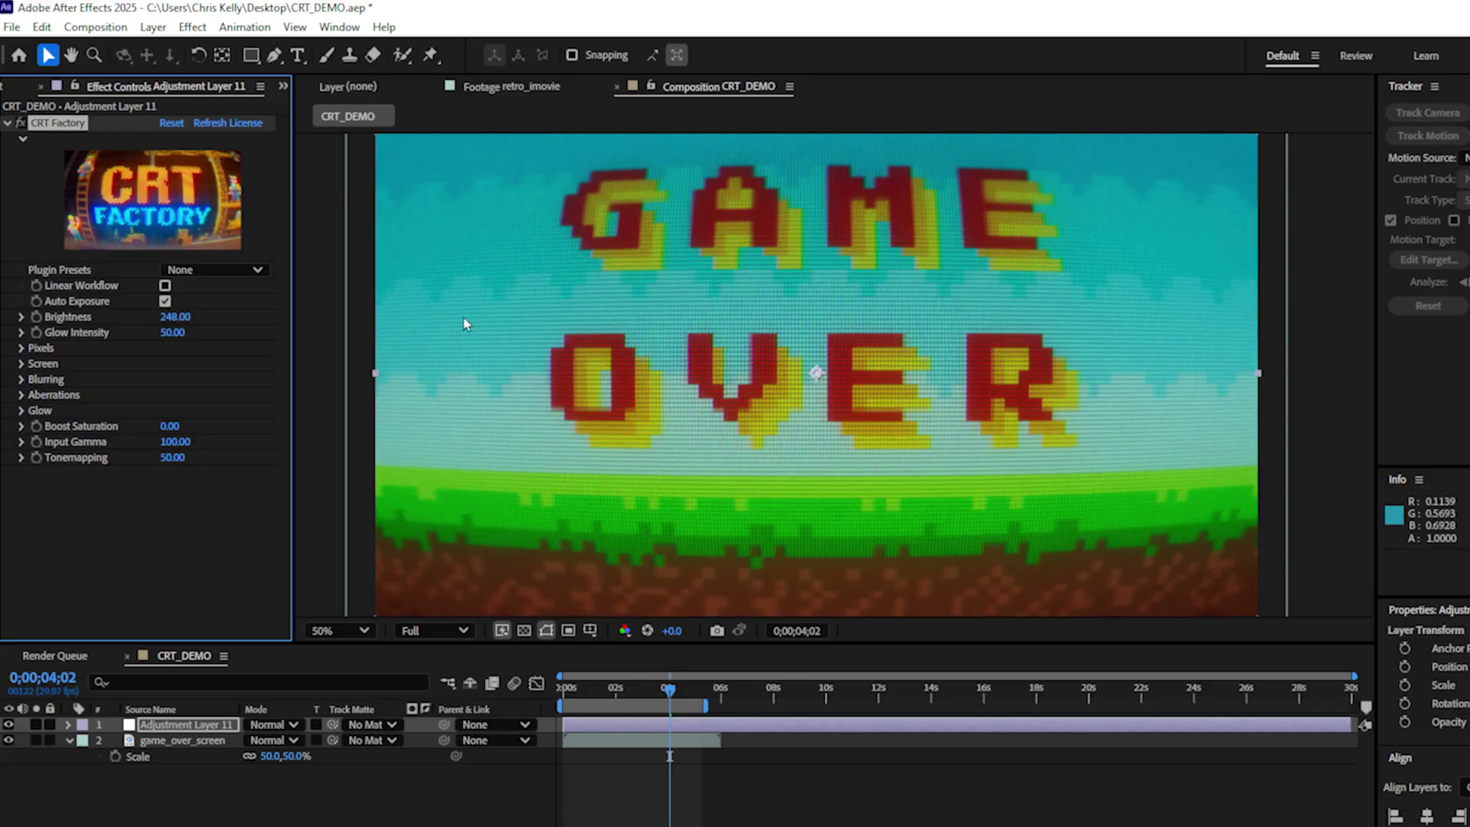
Try the Arcade, Monitor Angled 2 and Macro Funk presets in turn on the game over adjustment layer's CRT Factory effect.
left_click(229, 269)
left_click(252, 333)
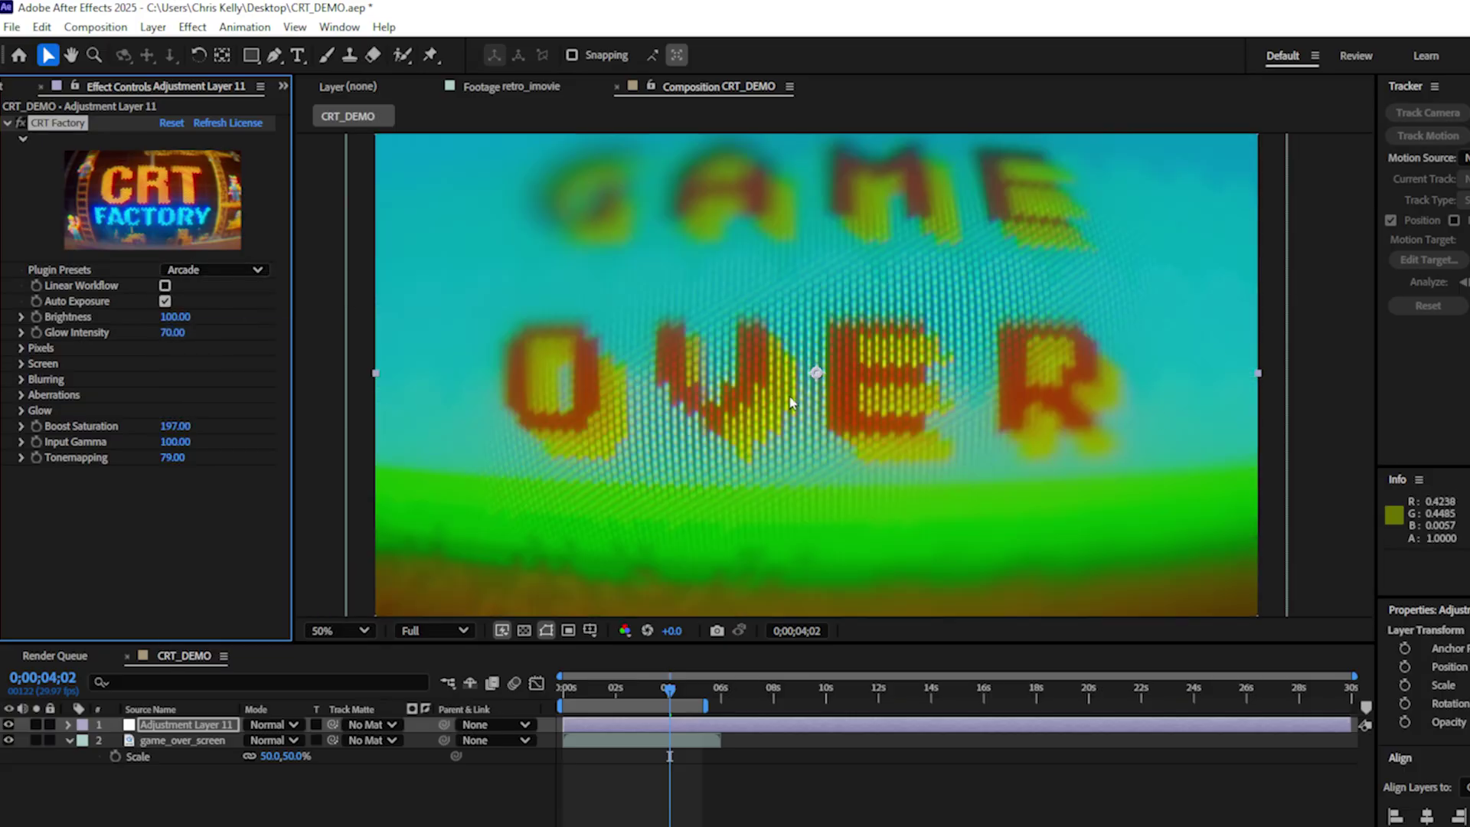
left_click(215, 269)
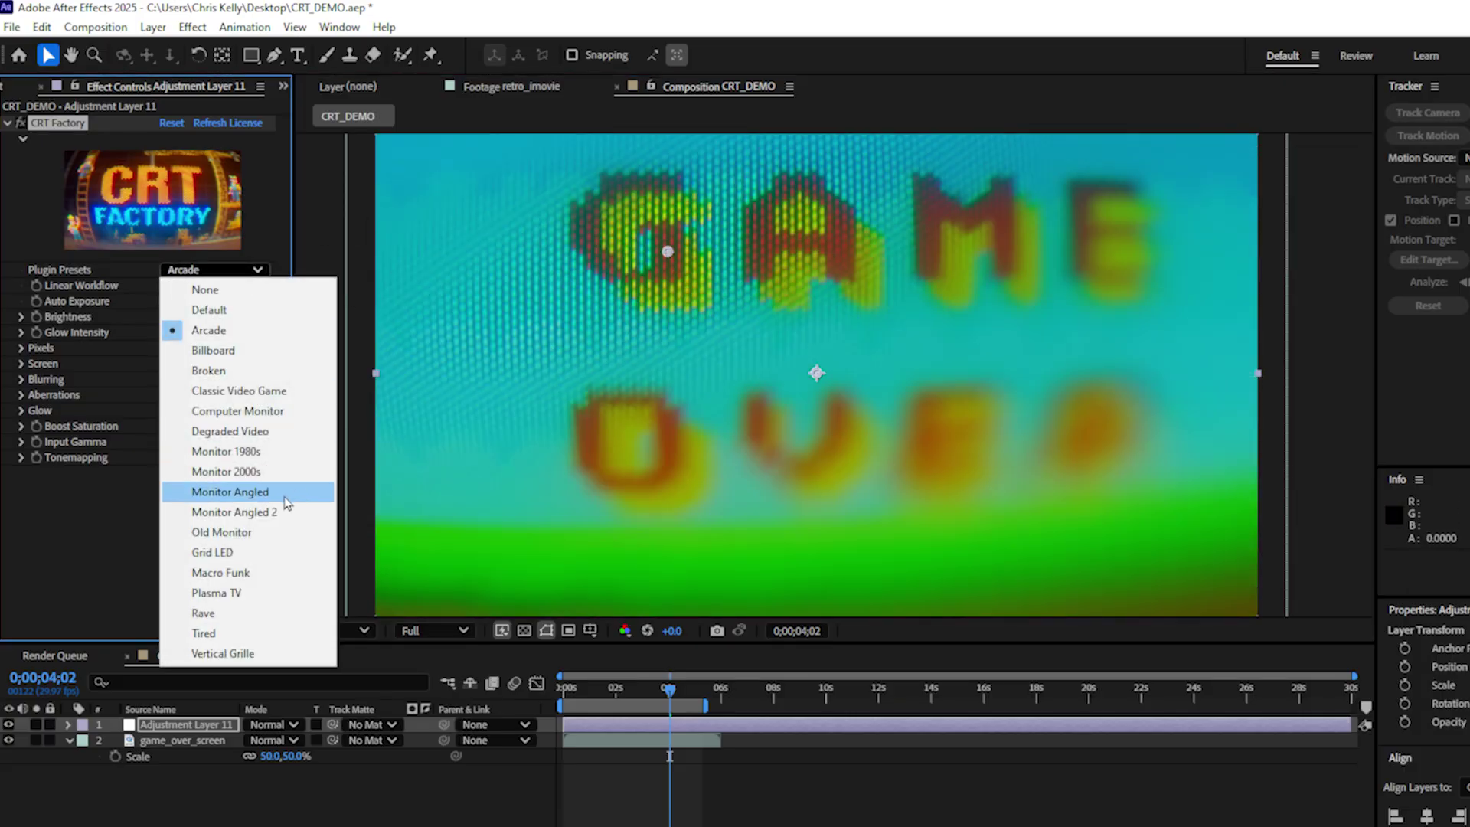
left_click(233, 512)
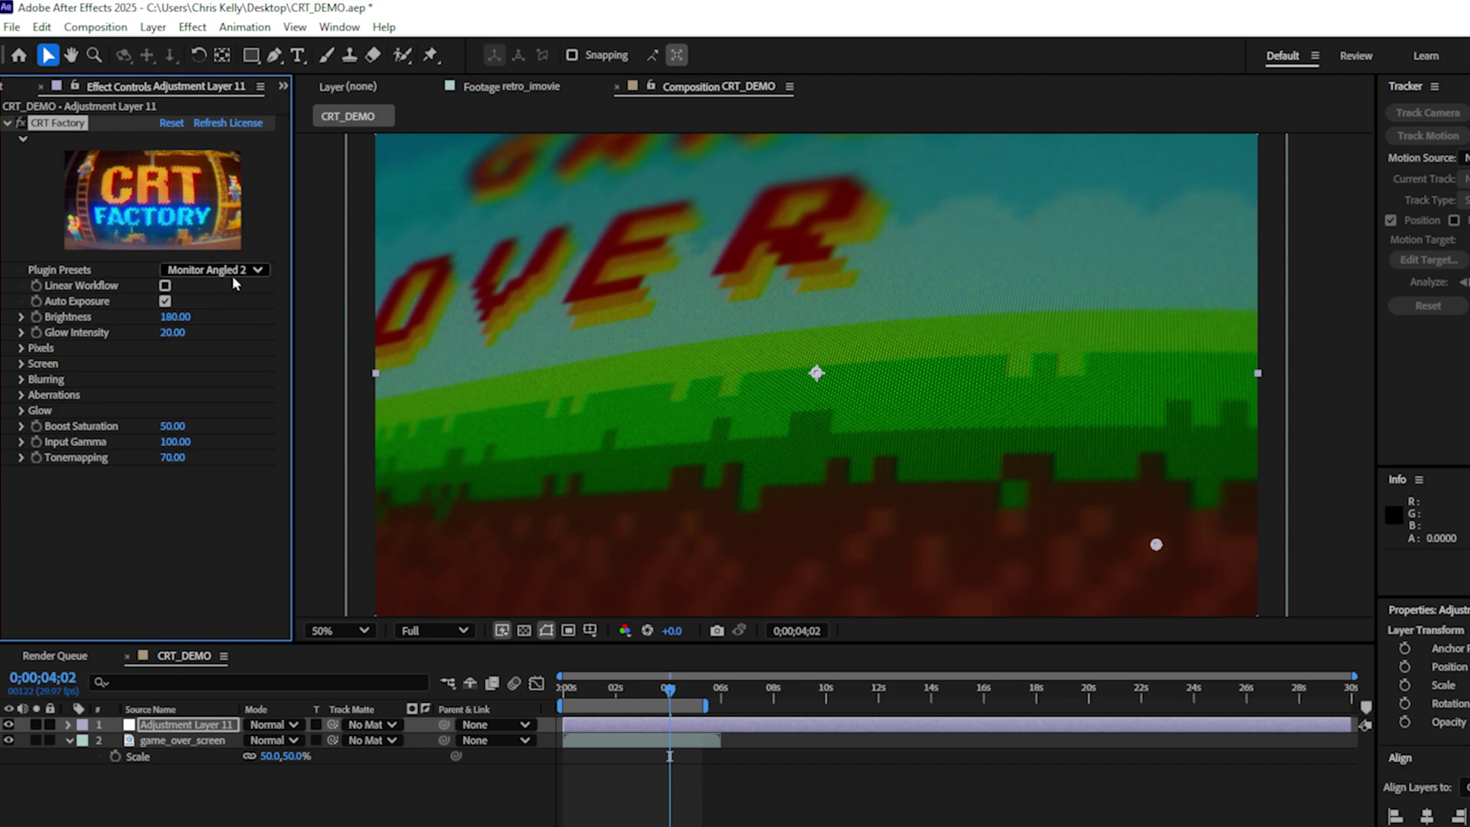
left_click(226, 274)
left_click(230, 574)
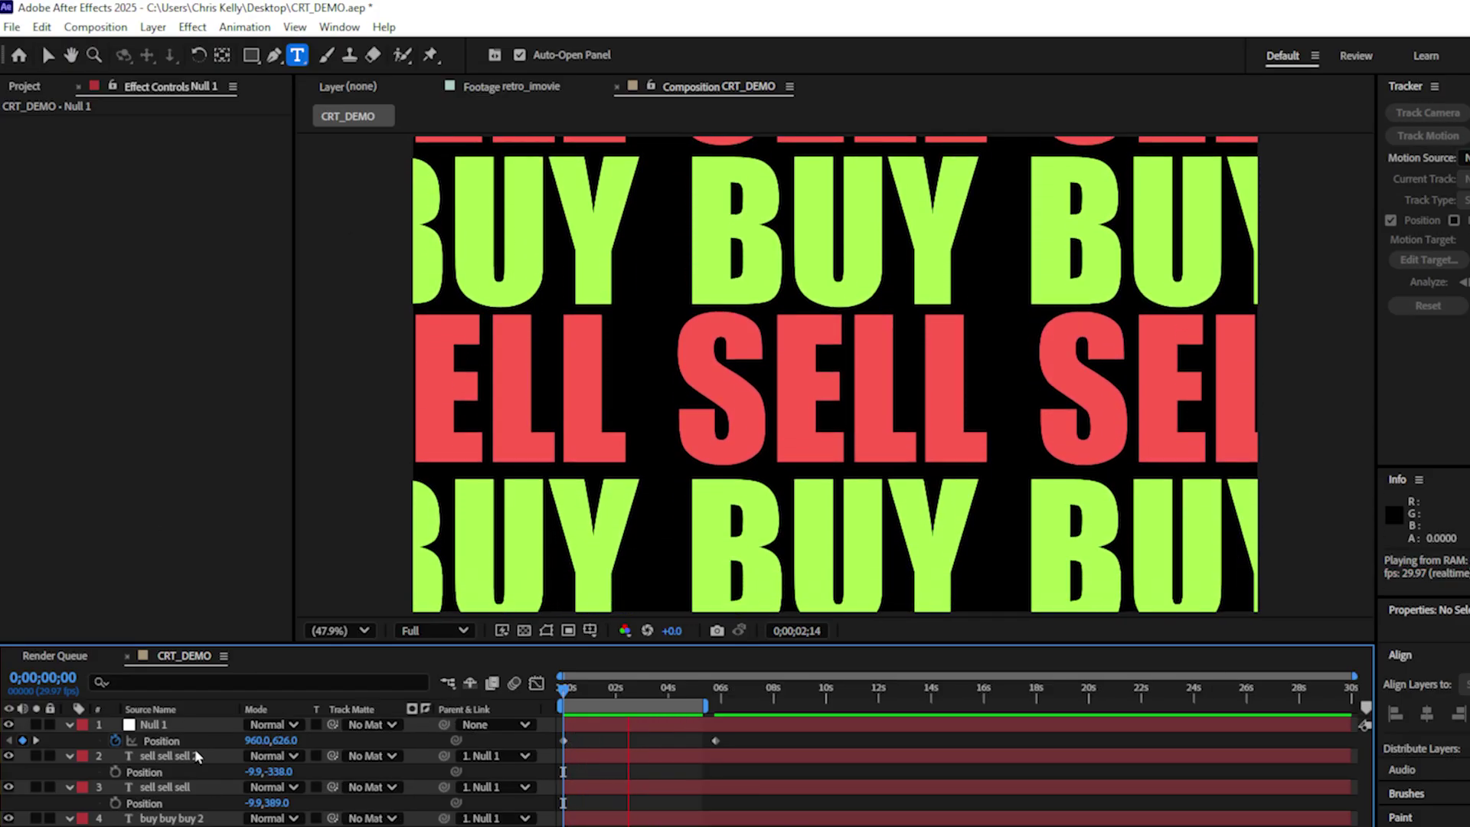
Add an adjustment layer with CRT Factory above the scrolling BUY and SELL text layers and apply the Macro Funk preset.
key("space")
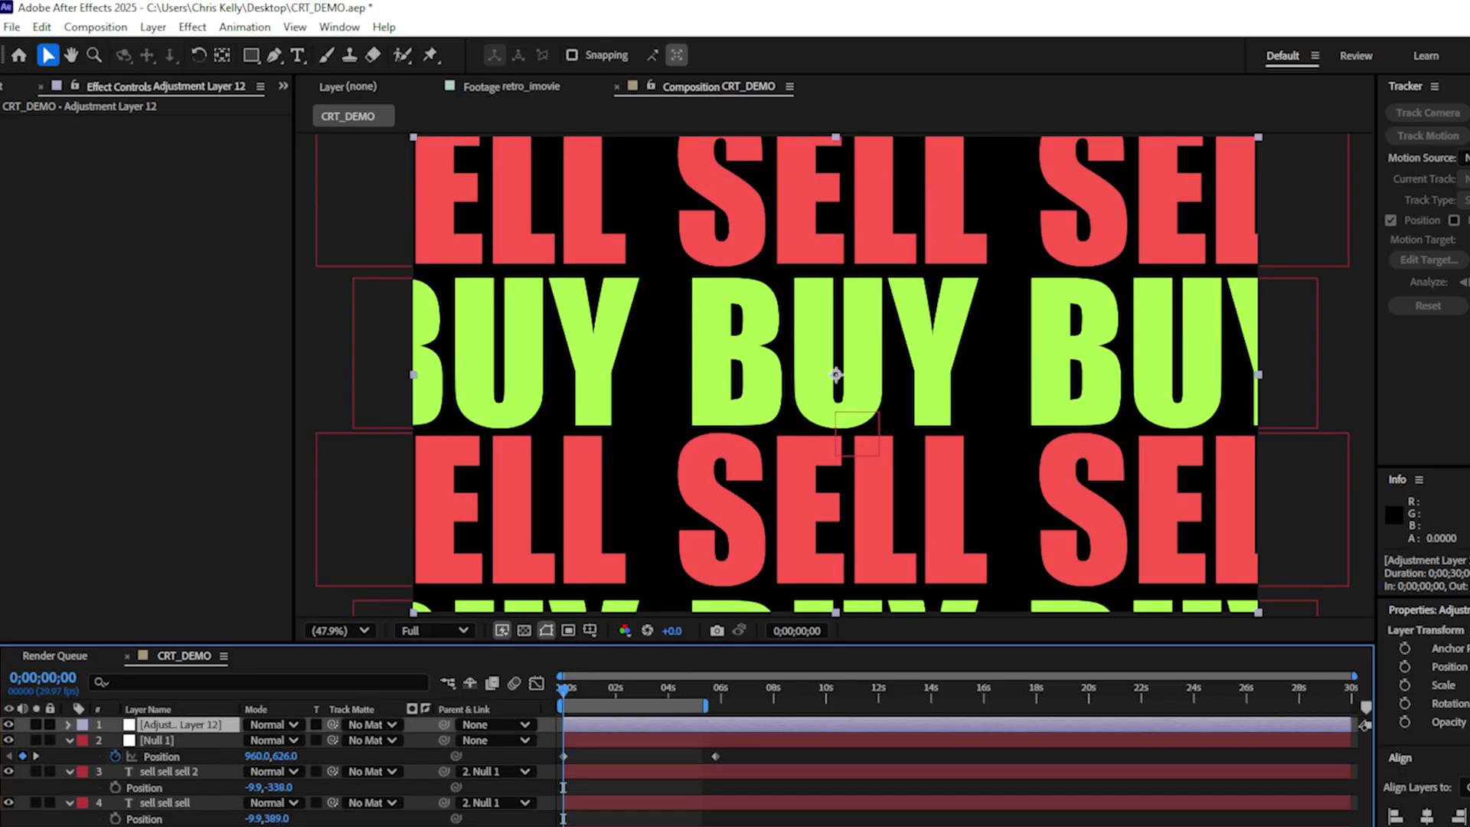
left_click_drag(1467, 322, 160, 725)
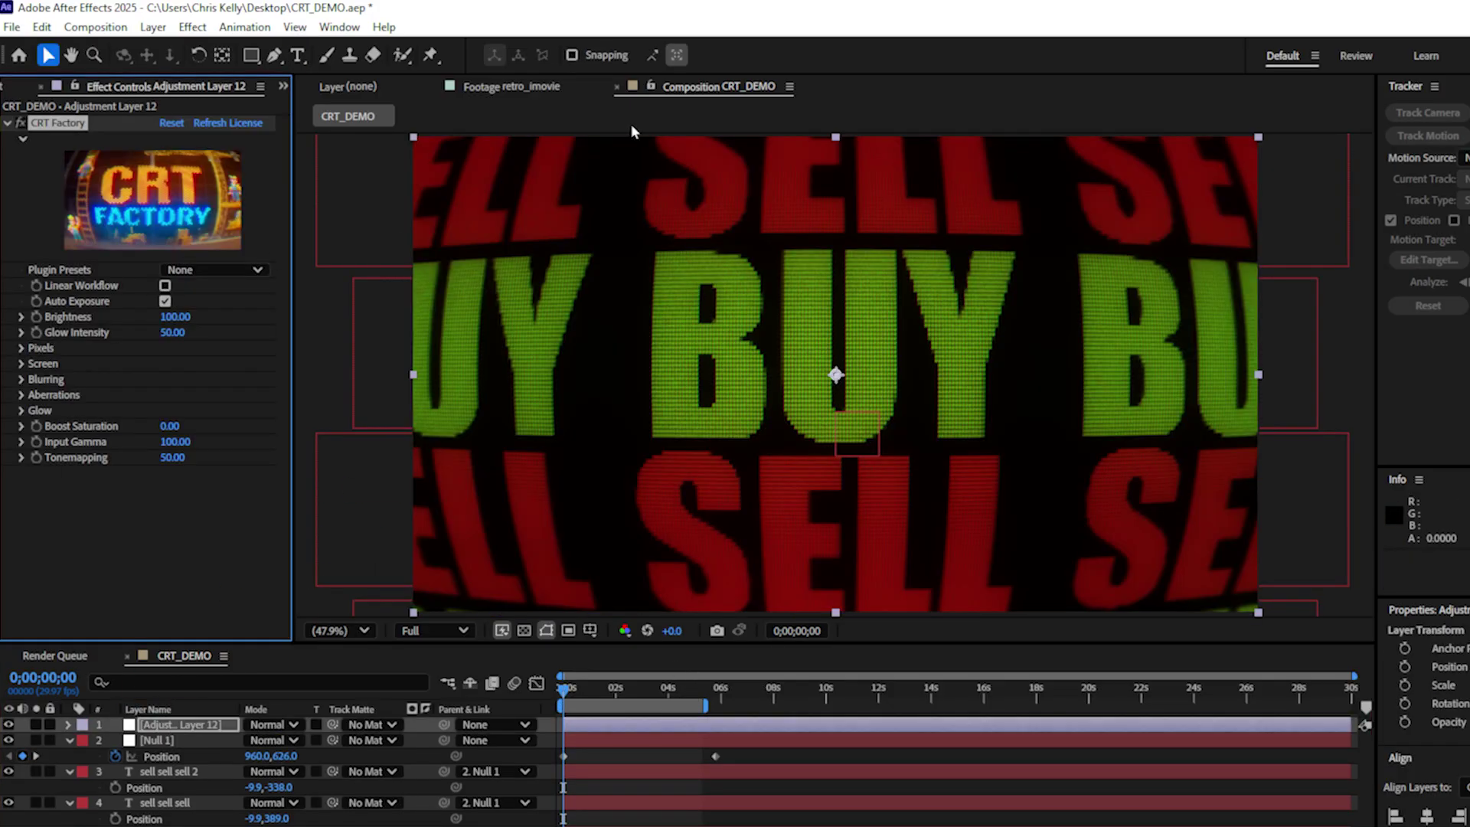
left_click(244, 271)
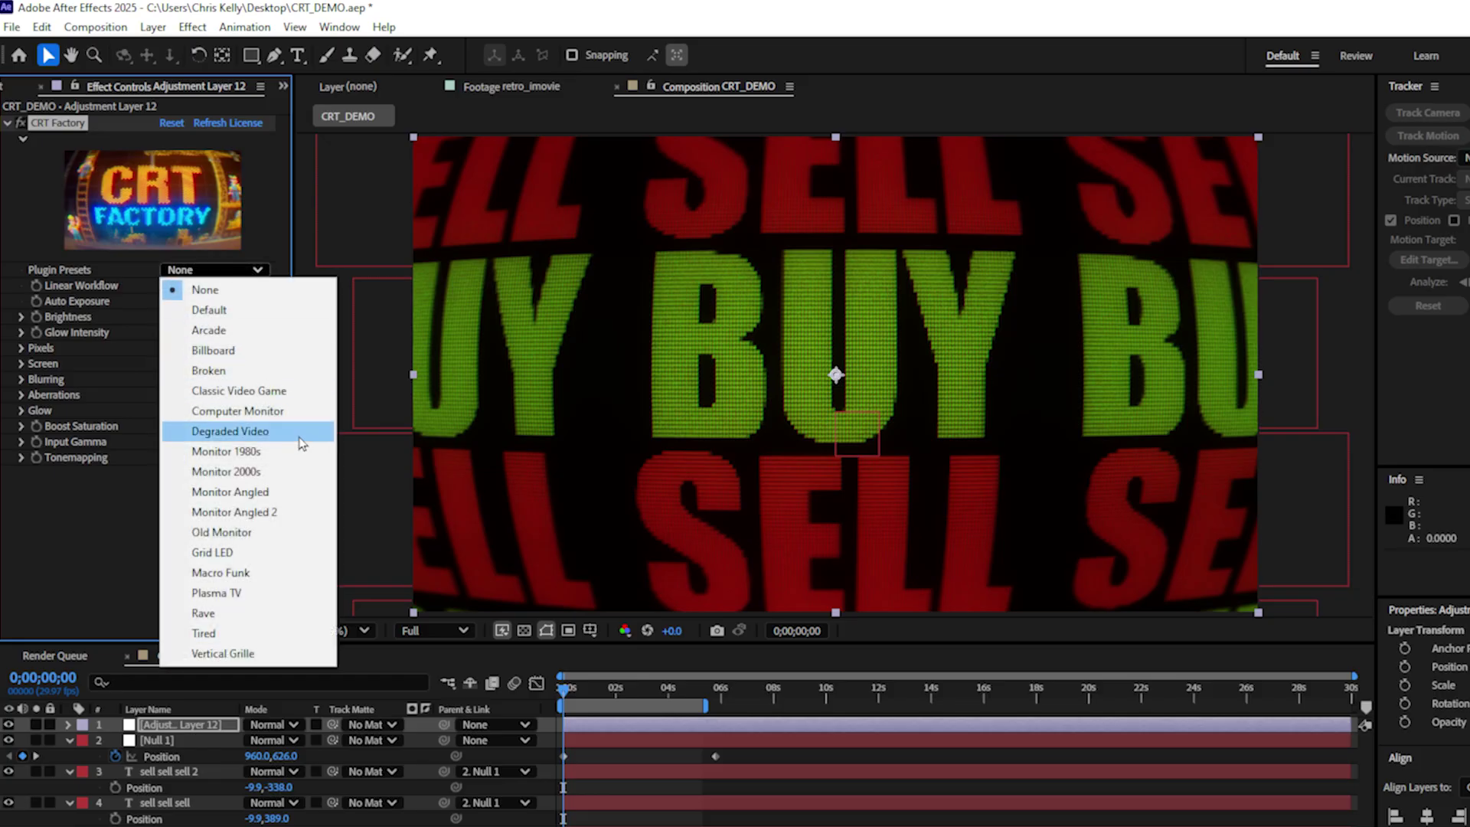
left_click(290, 573)
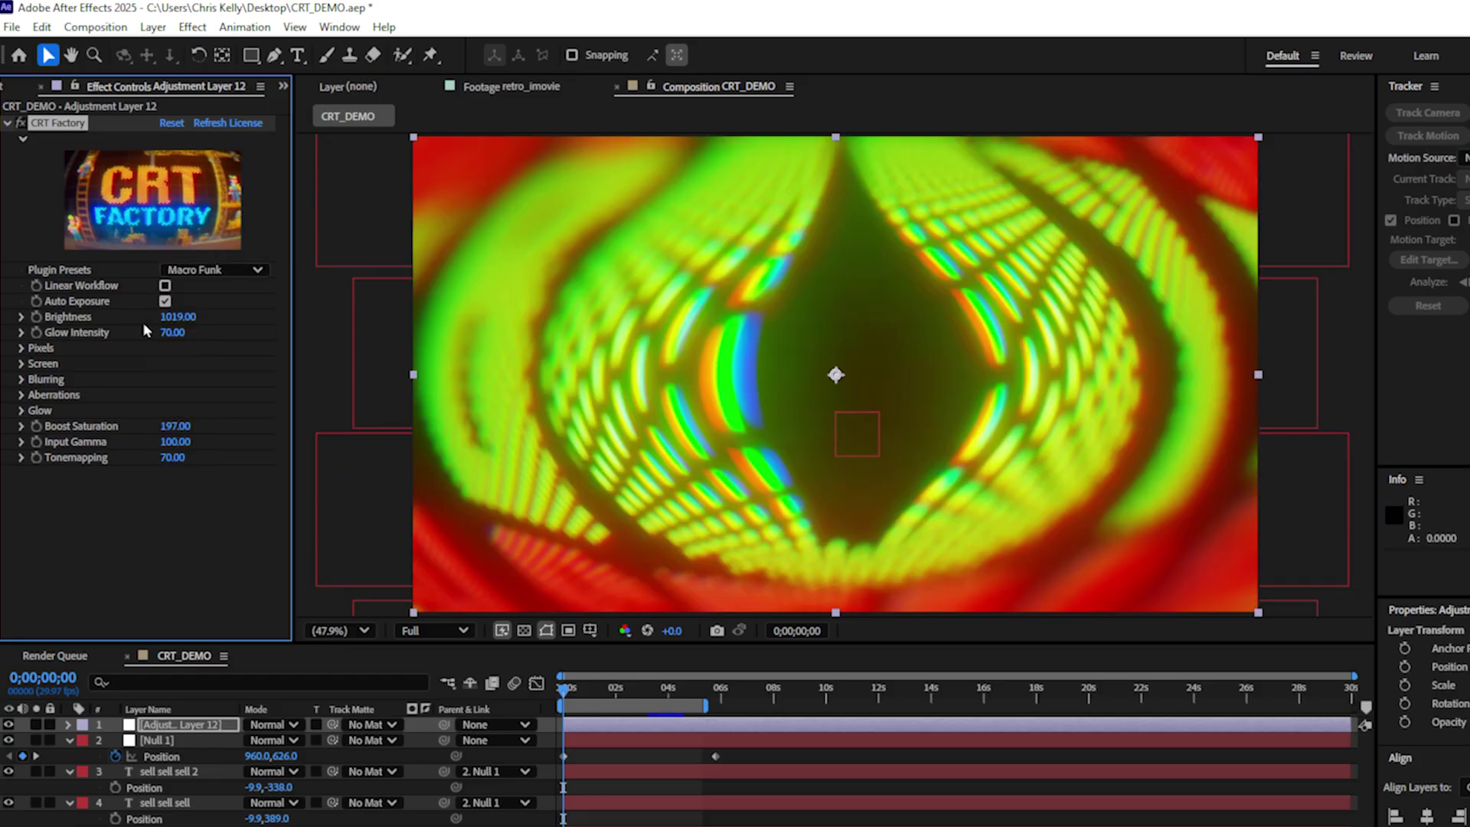
Set the Screen Bulge Strength to 81 and preview the BUY and SELL text animation.
left_click(22, 363)
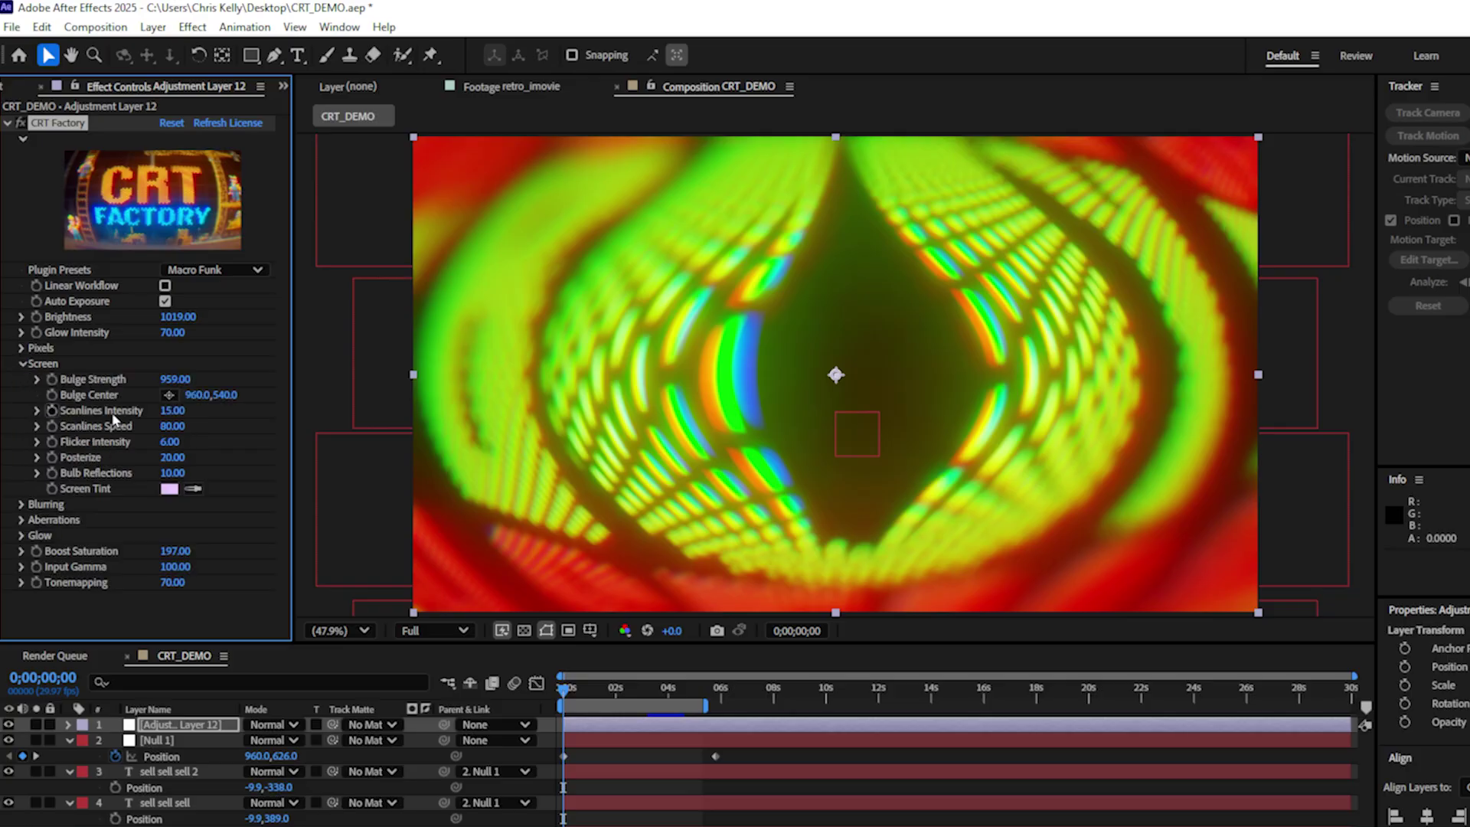
mouse_move(119, 379)
left_mouse_down()
mouse_move(97, 382)
mouse_move(137, 385)
left_mouse_up()
key("space")
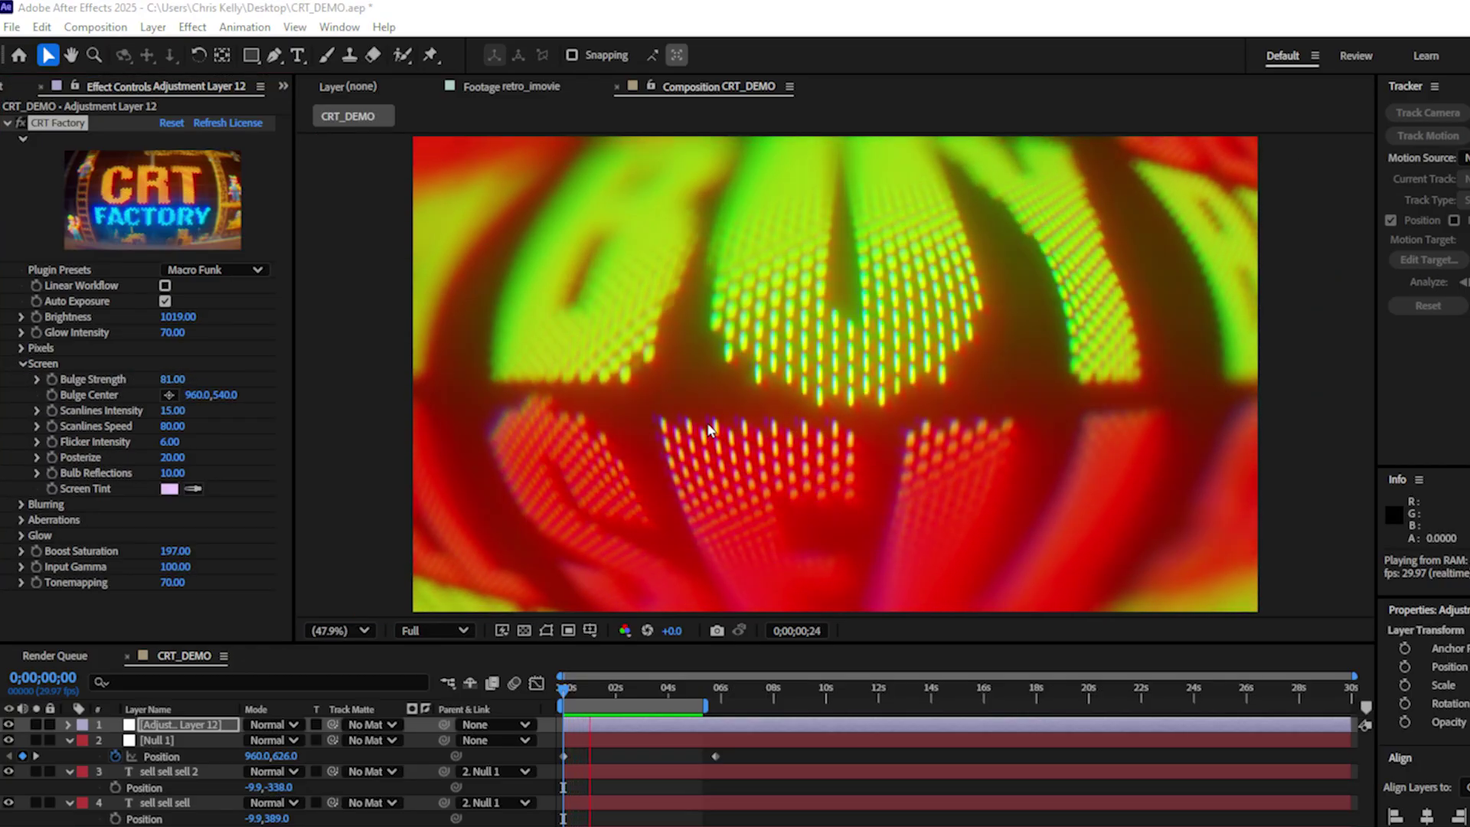